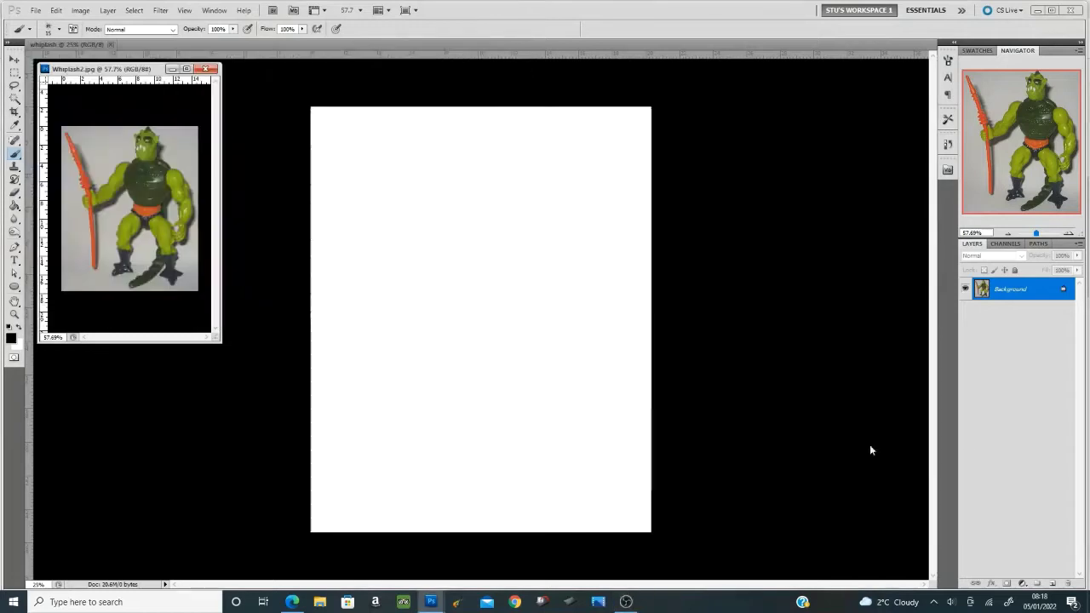
- Sketch the creature's head, jaw, shoulder and arm in faint lines
drag(459, 192, 555, 280)
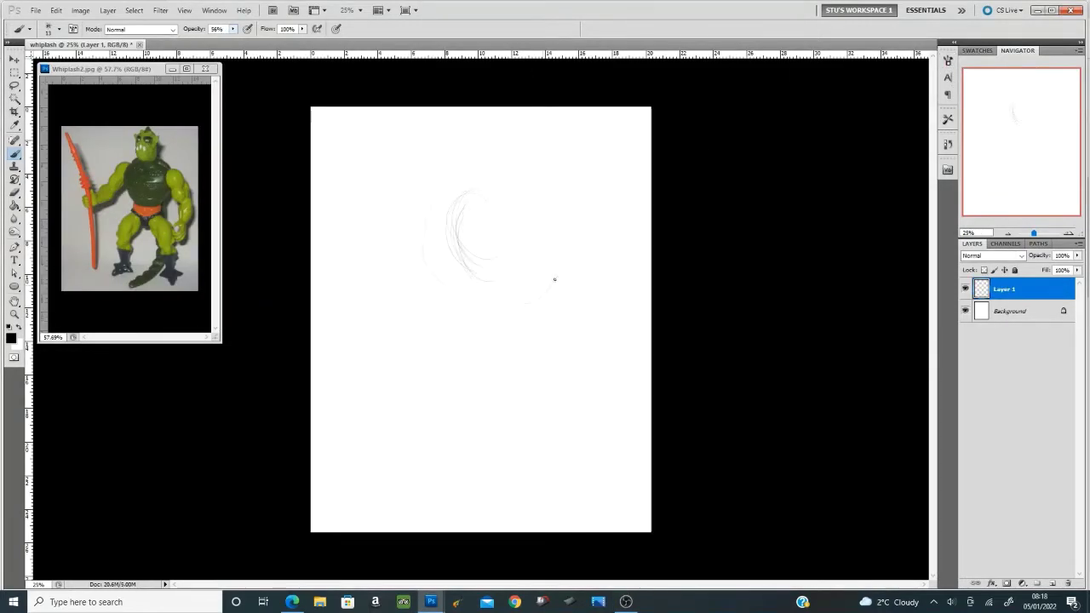
drag(387, 358, 502, 338)
drag(443, 298, 514, 320)
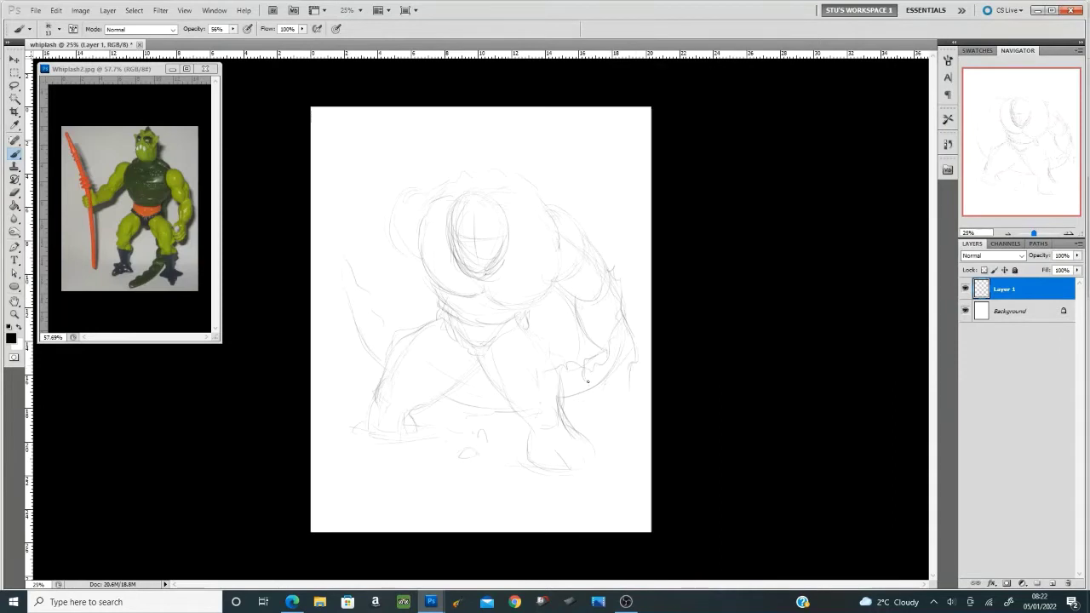
drag(591, 303, 564, 211)
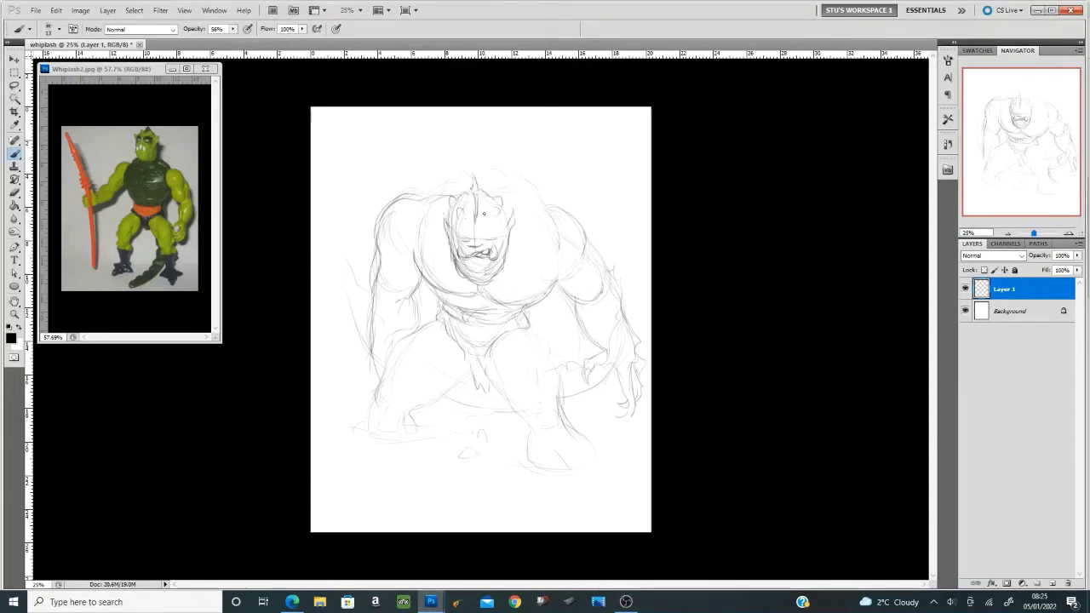
- Pick an inking brush size and begin inking a line near the eye
scroll(412, 395, up, 3)
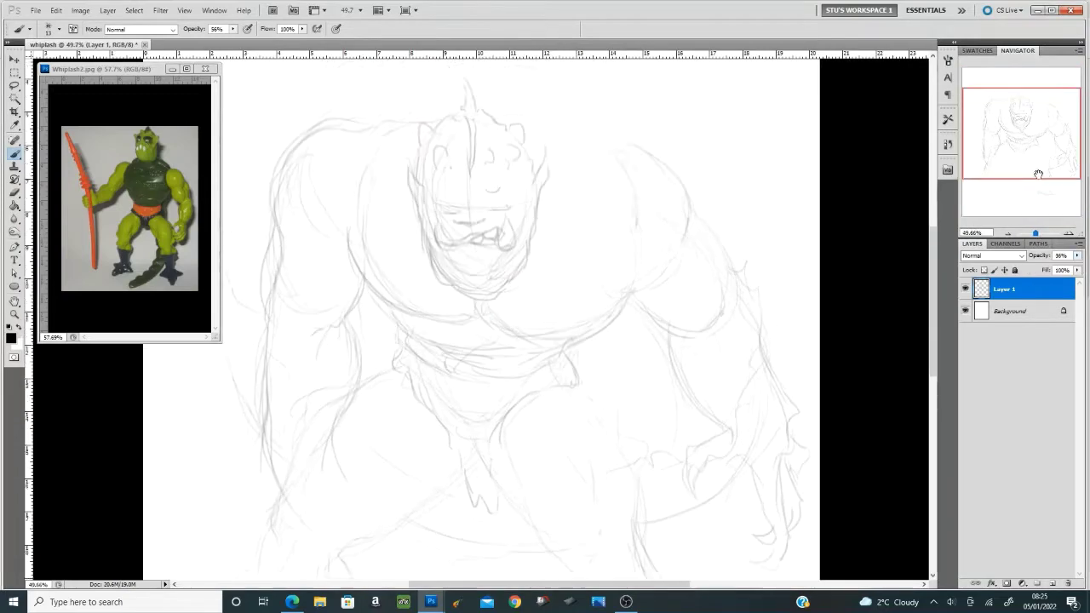
right_click(530, 247)
drag(430, 187, 489, 202)
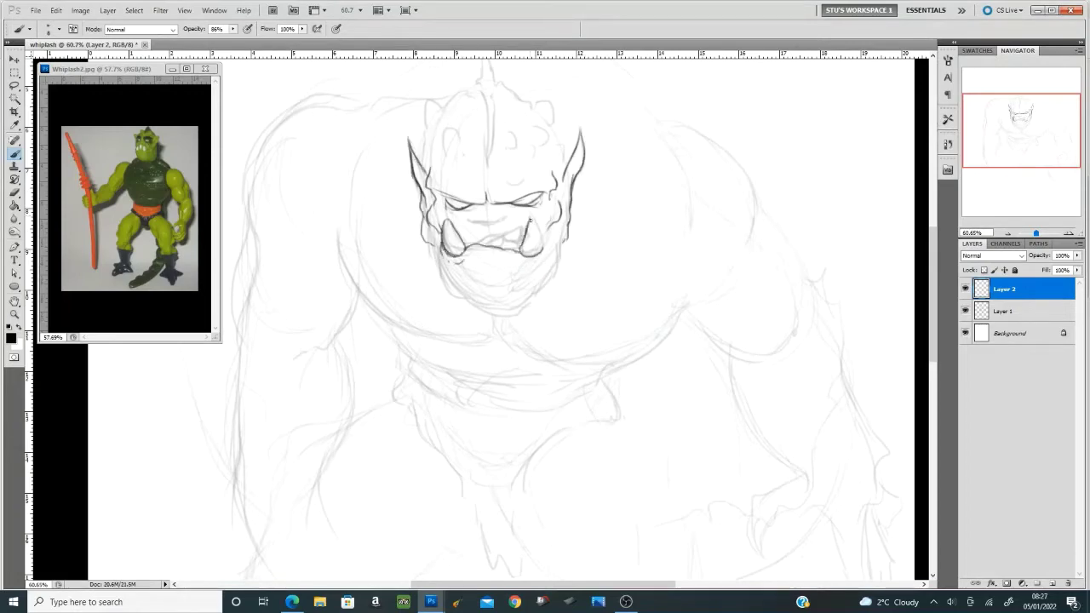
- Ink the tusk, the jaw outline and a crest spike on the head
drag(529, 220, 542, 252)
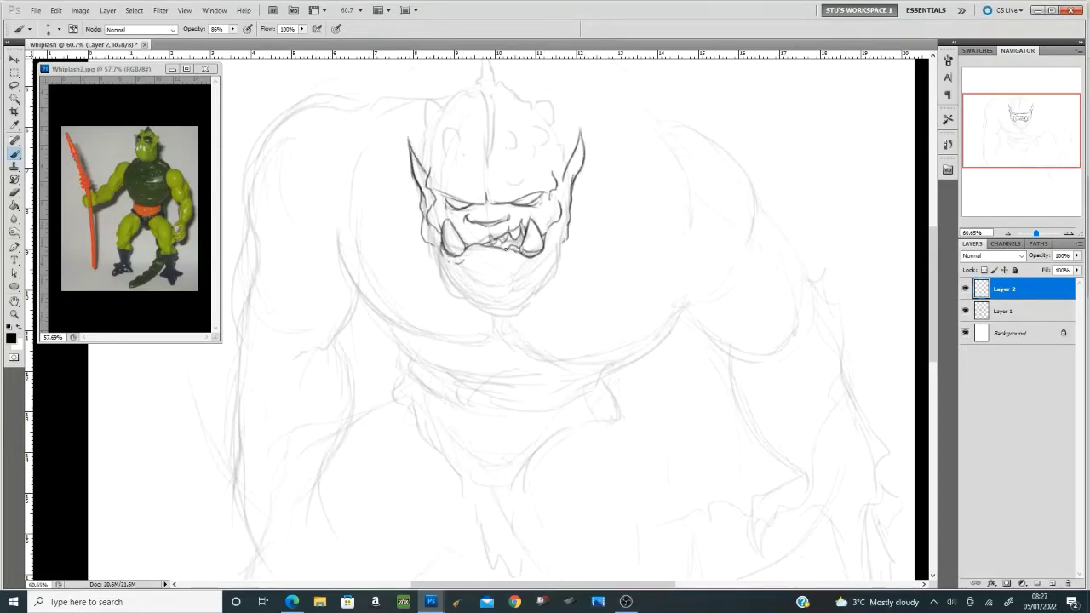
drag(440, 258, 464, 297)
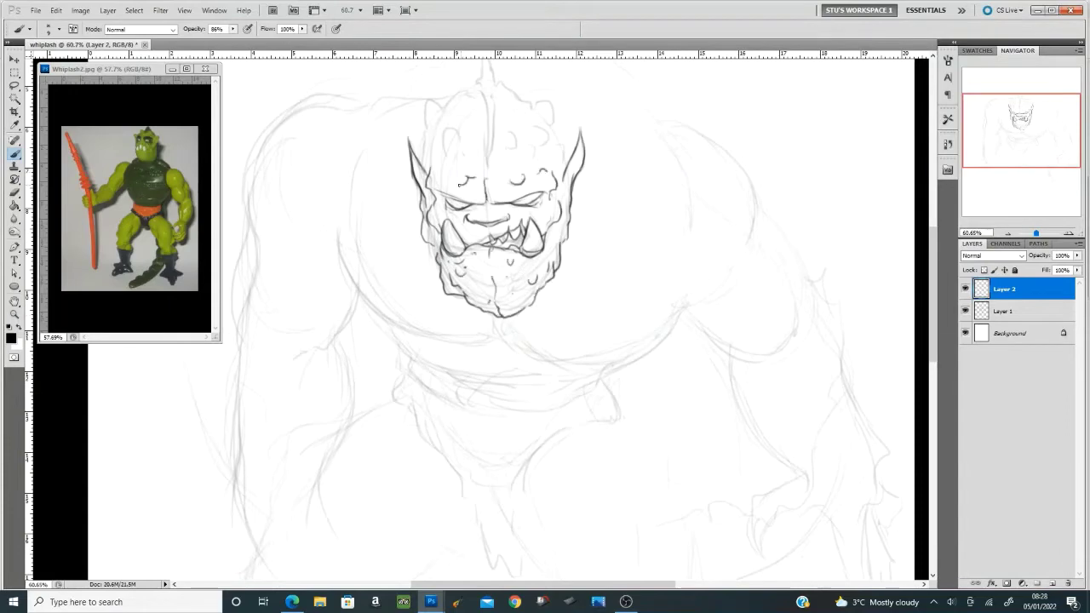
scroll(464, 143, up, 3)
drag(468, 144, 481, 159)
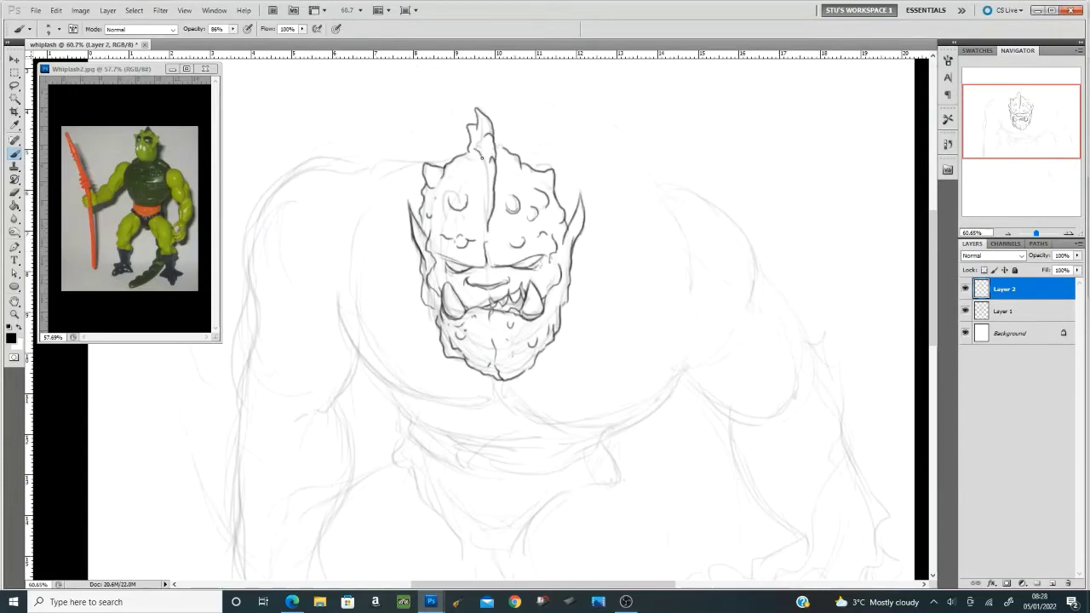
drag(452, 306, 464, 267)
scroll(521, 233, up, 3)
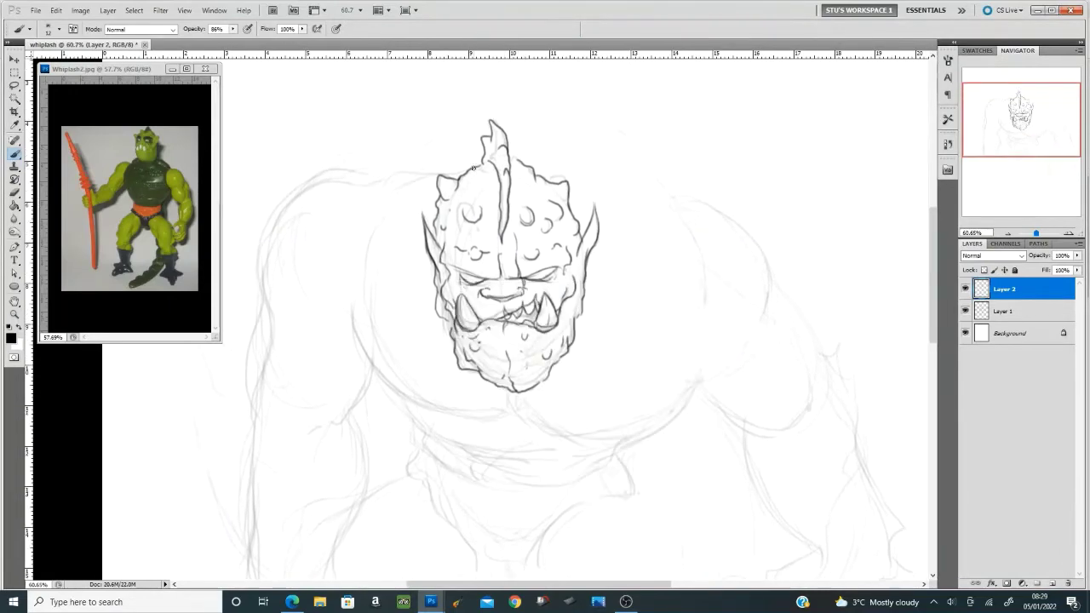
- Ink the outlines of the shoulders, back and chest curve
mouse_move(383, 179)
mouse_down()
mouse_move(249, 256)
mouse_move(269, 328)
mouse_up()
drag(396, 162, 490, 123)
drag(558, 119, 672, 208)
scroll(673, 208, down, 3)
mouse_move(350, 224)
mouse_down()
mouse_move(508, 328)
mouse_move(701, 306)
mouse_move(686, 358)
mouse_up()
drag(596, 181, 763, 281)
scroll(762, 281, down, 3)
- Ink the side outline and the back edge of the shoulder and arm
drag(635, 195, 675, 254)
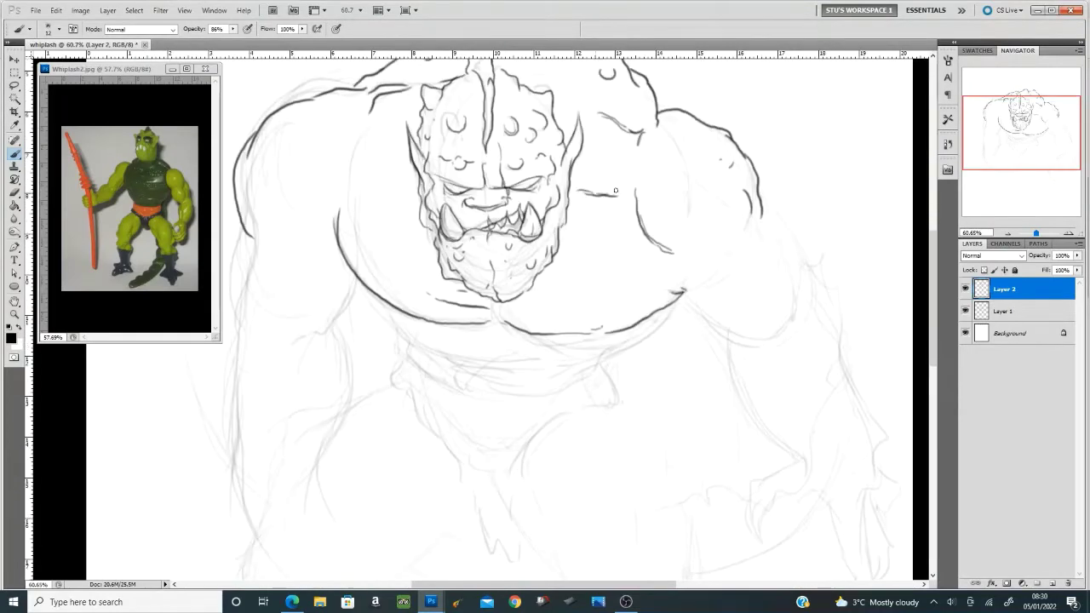
scroll(673, 254, down, 3)
drag(630, 167, 715, 218)
drag(737, 167, 731, 200)
drag(761, 127, 795, 211)
drag(795, 247, 824, 323)
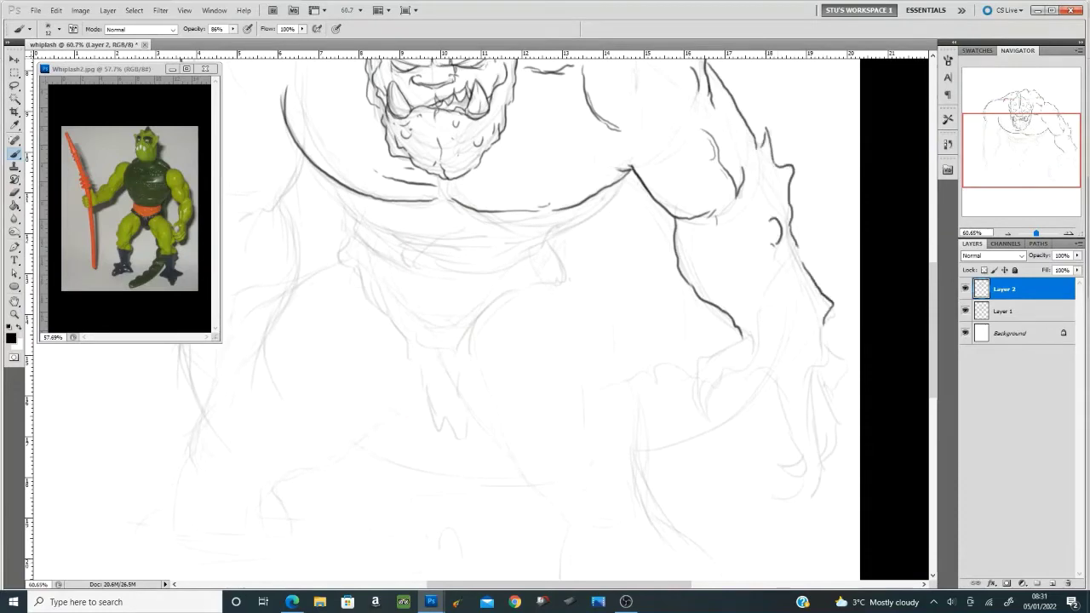
- Ink the clawed hand with its claws and an inner line
drag(740, 375, 786, 413)
drag(722, 341, 695, 441)
drag(747, 380, 796, 452)
drag(814, 368, 808, 498)
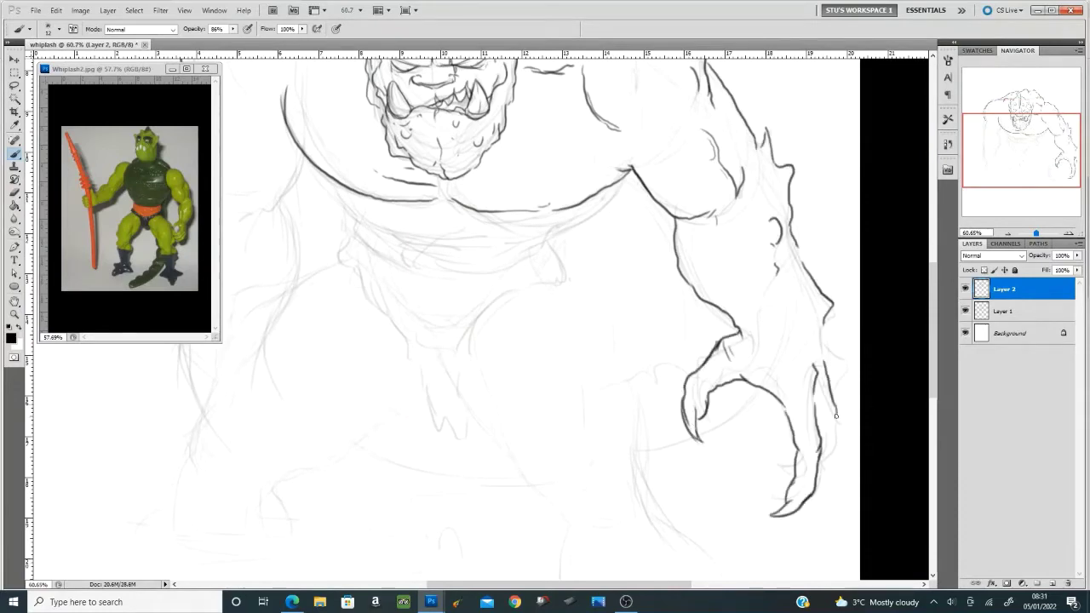
drag(804, 322, 809, 396)
- Ink the lower chest, belly fold and belt with its round buckle
drag(621, 180, 313, 167)
drag(545, 233, 353, 223)
drag(354, 228, 504, 276)
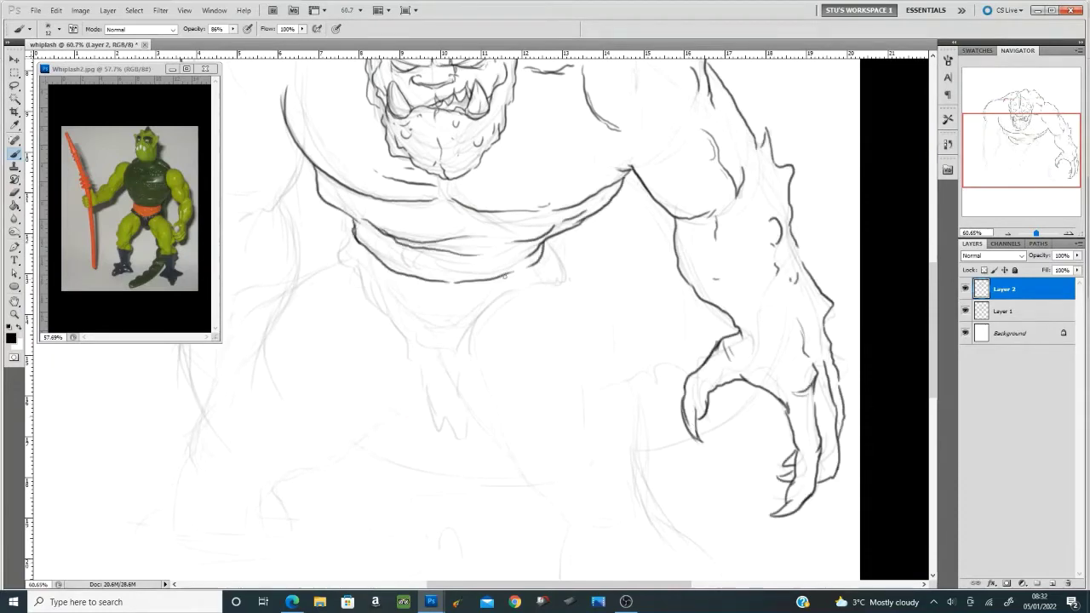
drag(346, 246, 528, 285)
drag(547, 252, 538, 284)
drag(425, 279, 423, 279)
drag(458, 295, 456, 312)
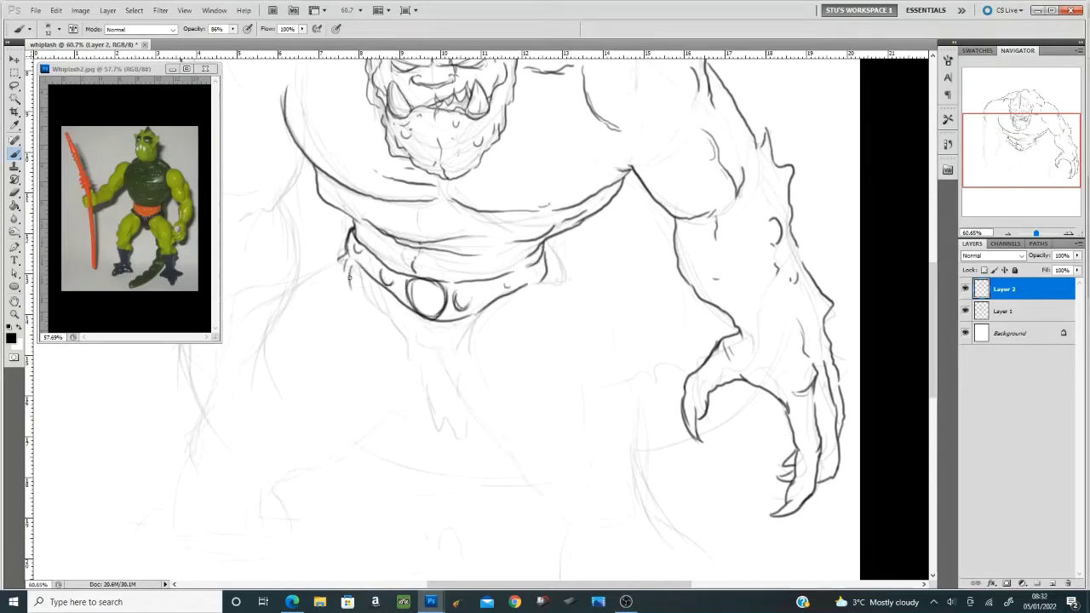
- Ink the loincloth and its ragged edges below the belt
drag(349, 273, 401, 341)
drag(408, 354, 447, 477)
drag(511, 272, 562, 306)
drag(511, 307, 451, 469)
mouse_move(571, 309)
mouse_down()
mouse_move(600, 266)
mouse_move(681, 472)
mouse_up()
- Ink both legs, the foot sinking into the water and the surrounding ripples
drag(511, 298, 600, 481)
drag(600, 322, 611, 393)
drag(596, 477, 587, 341)
mouse_move(606, 322)
mouse_down()
mouse_move(596, 380)
mouse_move(751, 426)
mouse_up()
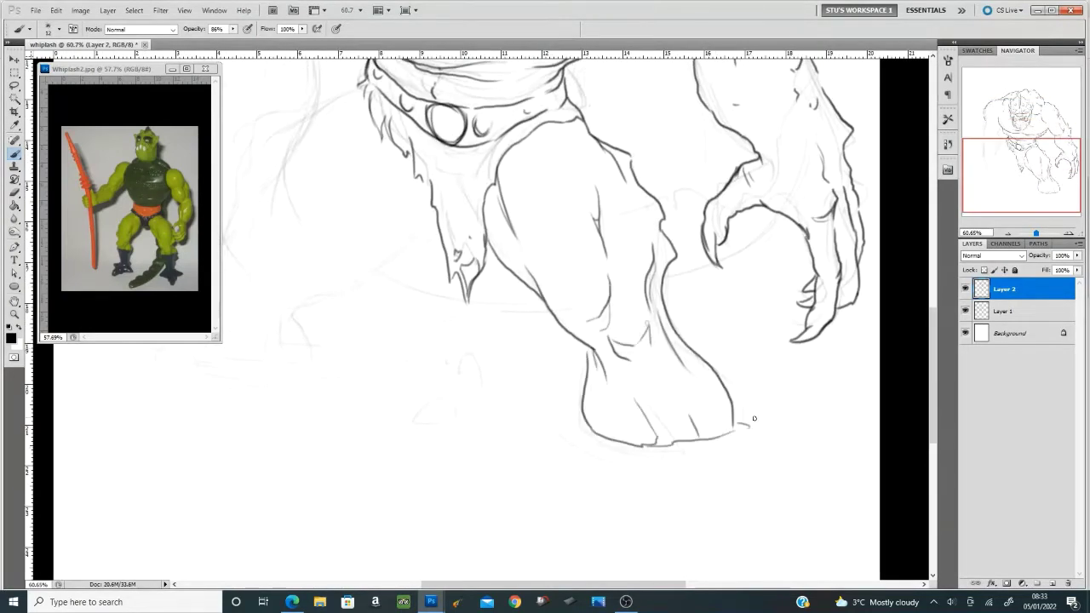
drag(596, 443, 750, 426)
scroll(753, 418, up, 5)
drag(289, 256, 242, 443)
drag(229, 452, 380, 479)
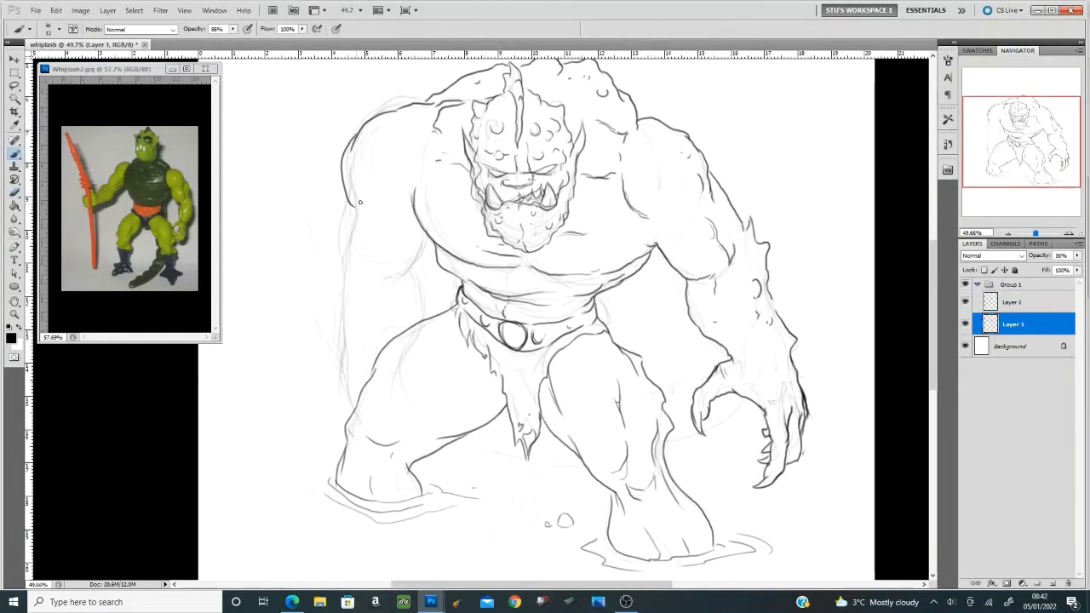
- Sketch the raised arm, rounded fist and spear with its shaft reaching into the water
drag(389, 324, 314, 263)
drag(290, 406, 275, 391)
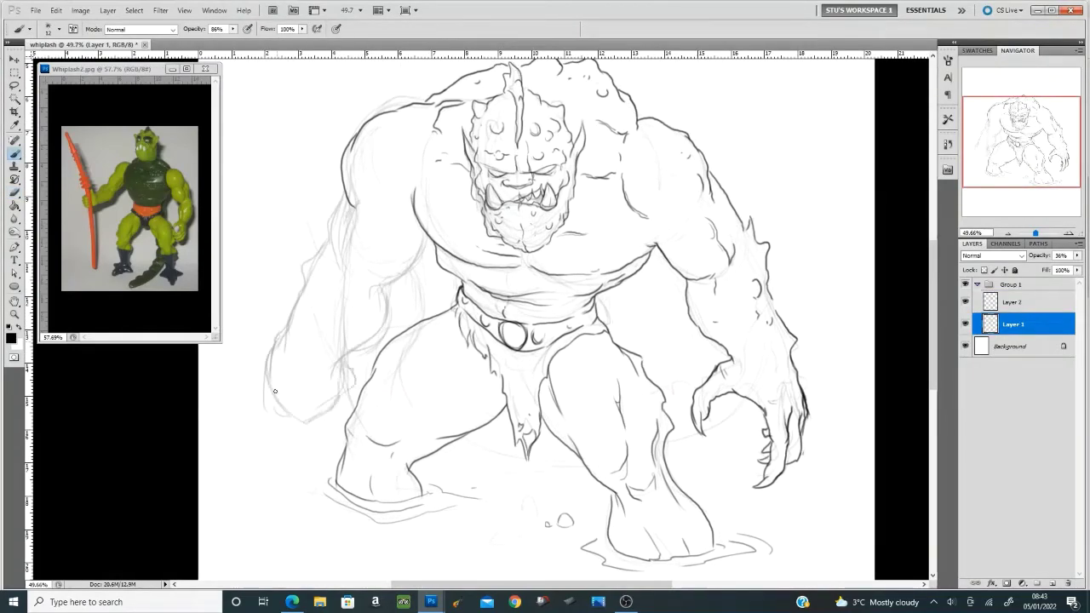
drag(242, 264, 278, 341)
key(ctrl+minus)
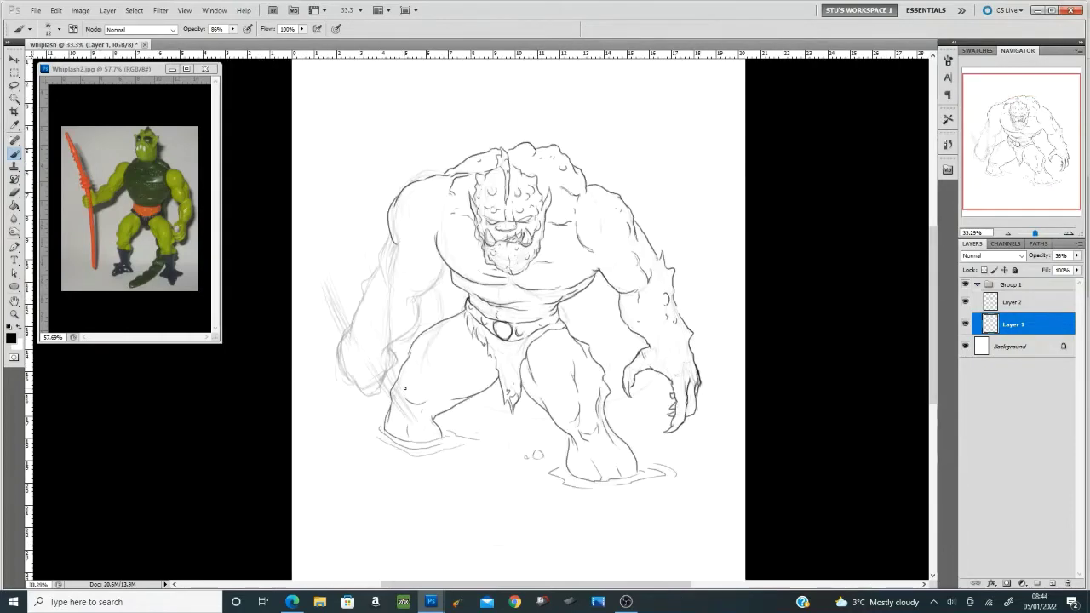
right_click(435, 424)
drag(357, 409, 352, 352)
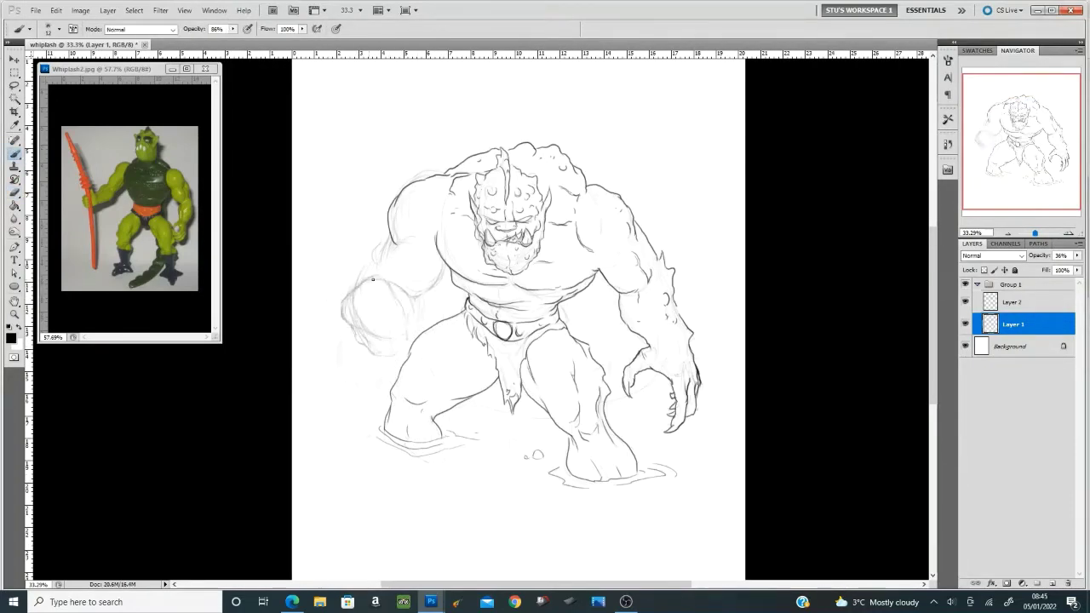
drag(366, 256, 379, 332)
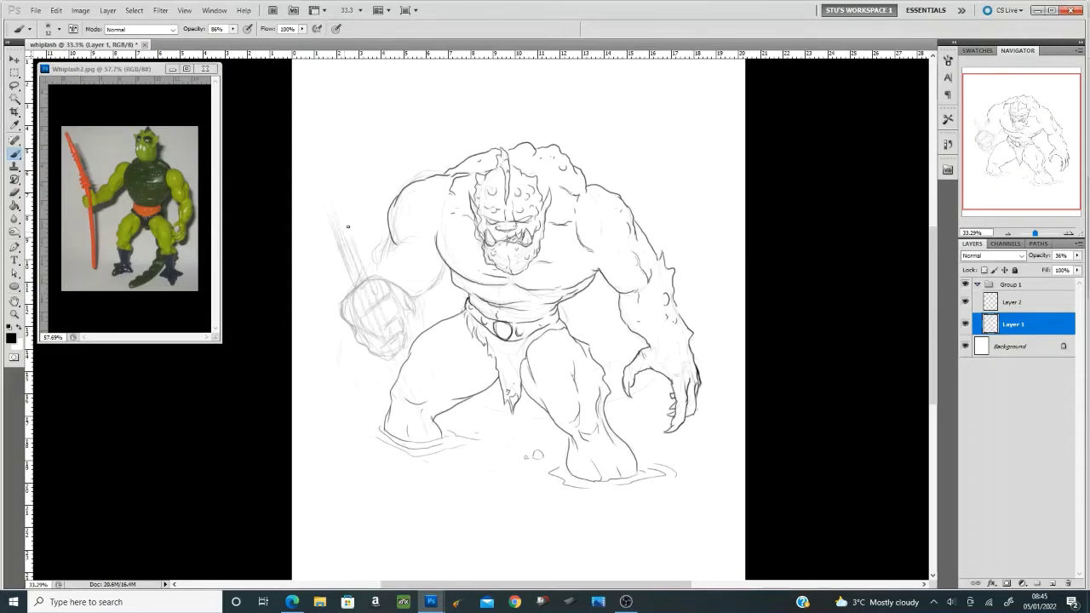
drag(308, 144, 358, 264)
drag(392, 357, 451, 474)
- On the ink layer, ink the fist's top, thumb, fingers and knuckles
click(1013, 302)
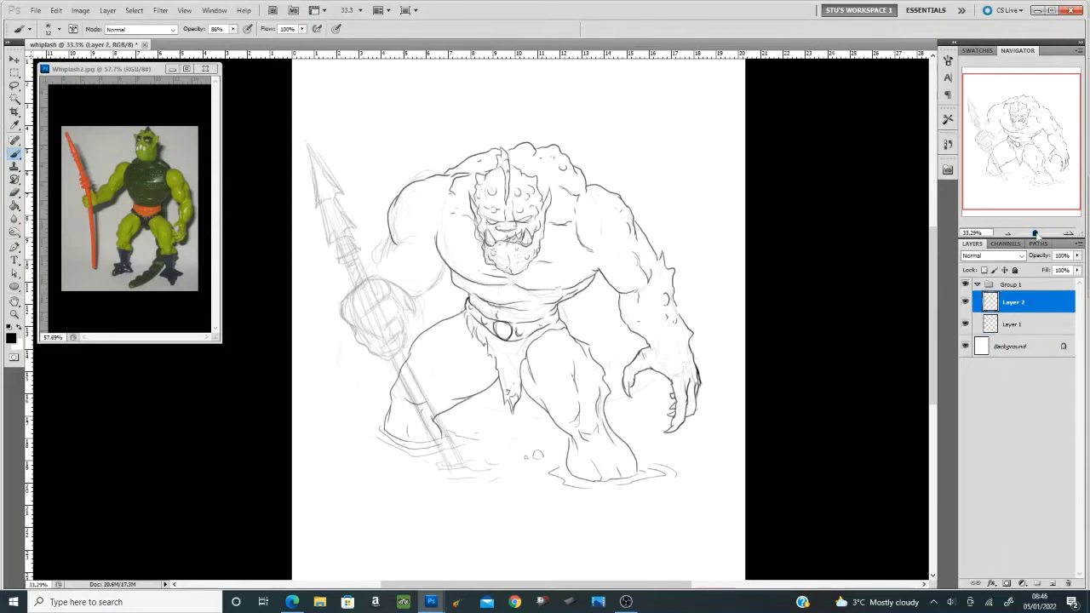
drag(401, 320, 442, 320)
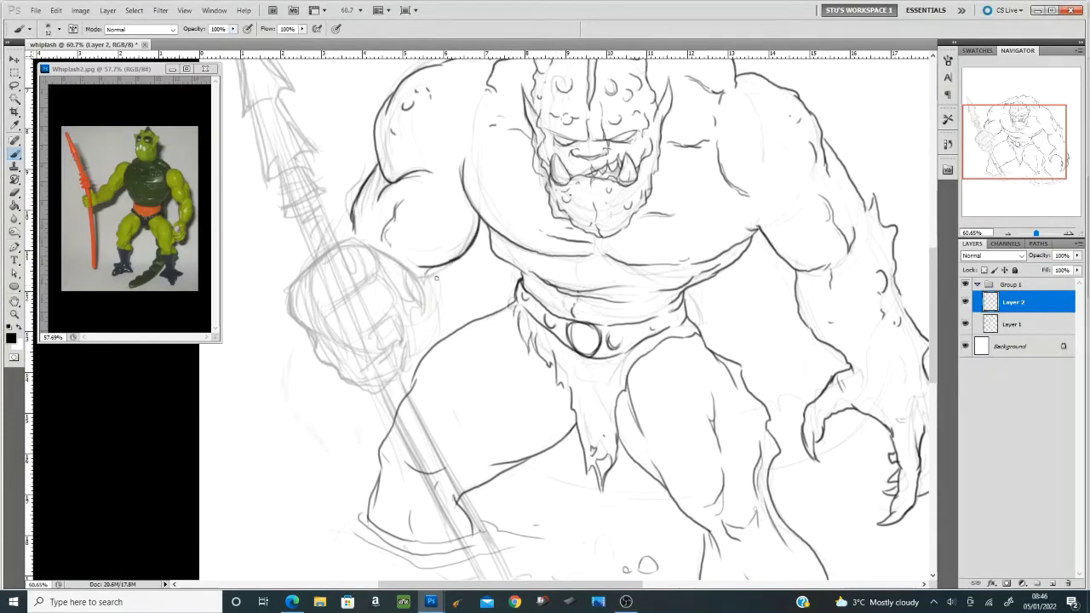
drag(297, 279, 373, 285)
drag(346, 339, 385, 313)
drag(368, 286, 384, 310)
drag(365, 360, 399, 337)
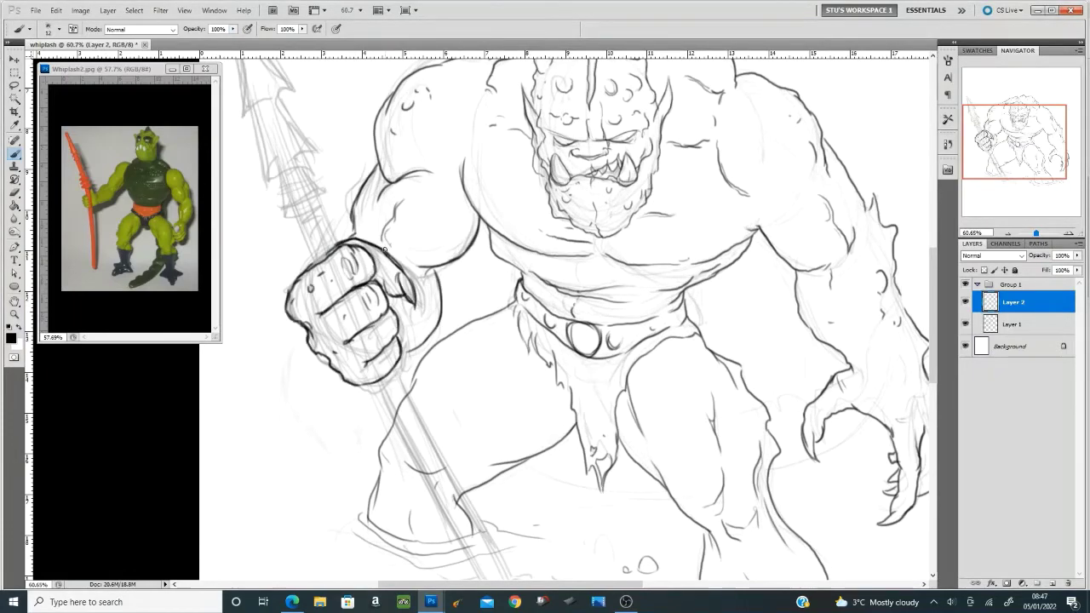
- Ink the spear shaft running down into the water
key(ctrl+0)
drag(397, 286, 499, 495)
drag(403, 277, 509, 492)
key(ctrl+plus)
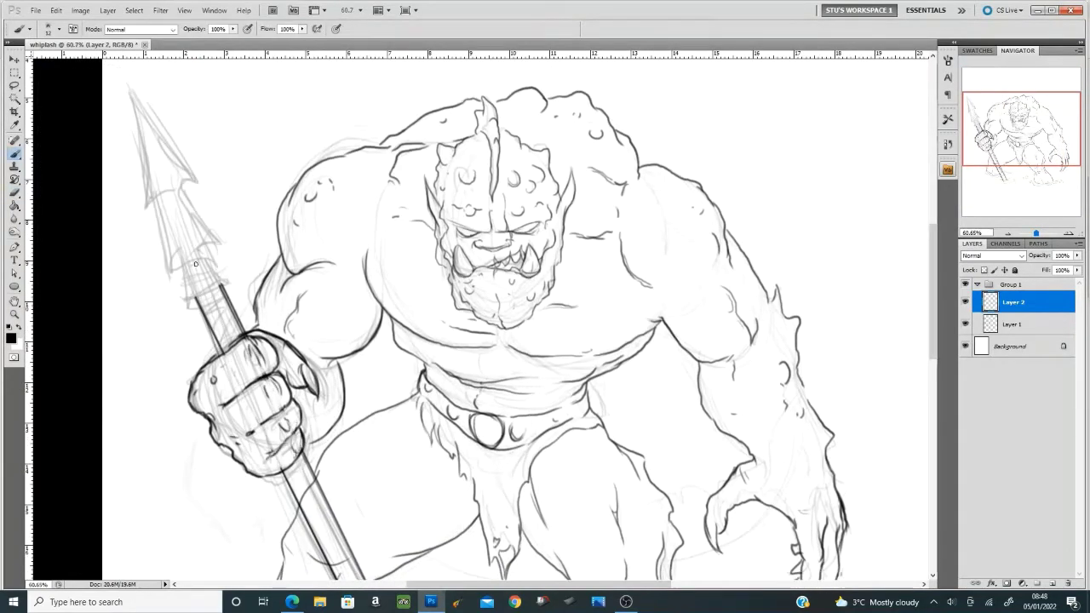
drag(195, 281, 157, 204)
mouse_move(128, 85)
mouse_down()
mouse_move(226, 247)
mouse_move(162, 145)
mouse_up()
scroll(281, 334, down, 3)
mouse_move(194, 289)
mouse_down()
mouse_move(230, 315)
mouse_move(400, 545)
mouse_up()
scroll(448, 350, down, 3)
- Erase leftover sketch lines around the fist
key(alt+bracketleft)
key(e)
drag(374, 293, 392, 345)
drag(337, 234, 375, 358)
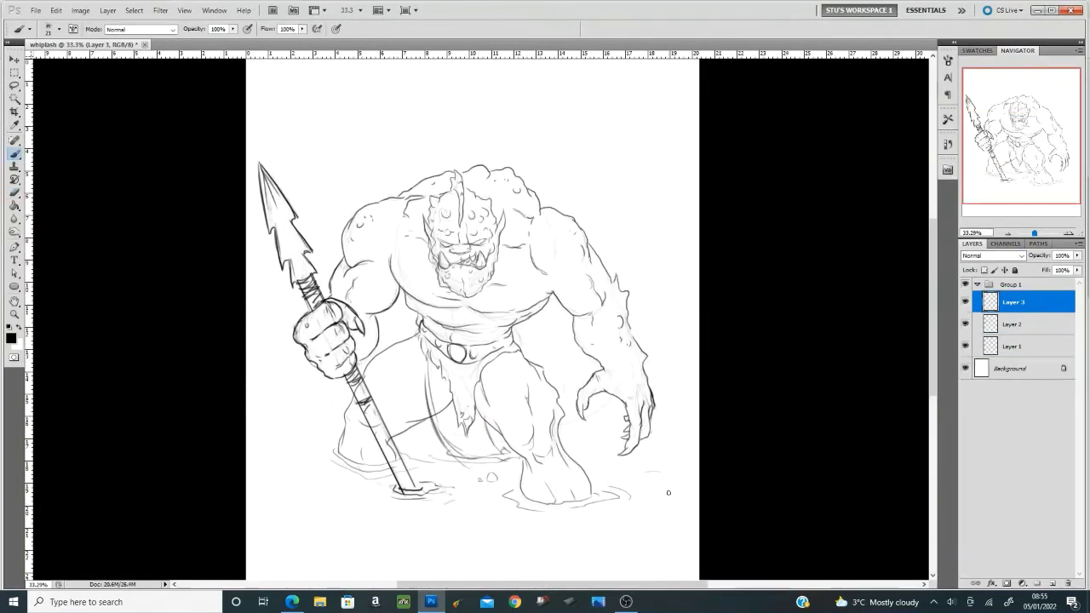
- Ink a curved fin shape below the feet, then erase it
drag(630, 476, 631, 536)
drag(613, 541, 671, 538)
key(e)
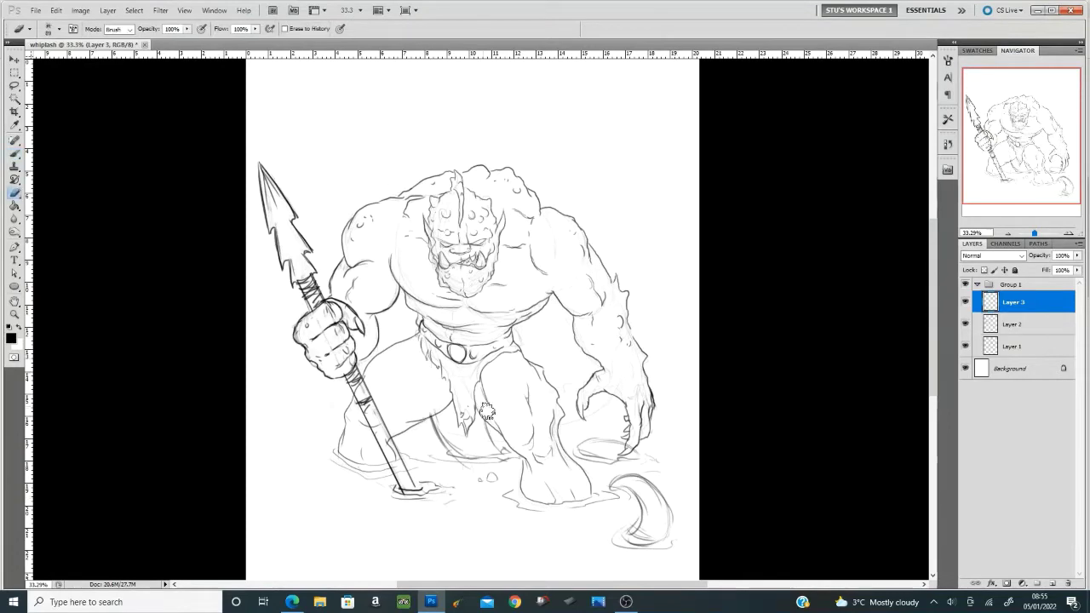
mouse_move(618, 500)
mouse_down()
mouse_move(655, 528)
mouse_move(647, 550)
mouse_move(633, 523)
mouse_up()
key(b)
- Using a smaller brush at 93% opacity on a new layer, ink a stroke beneath the right hand
key(bracketleft)
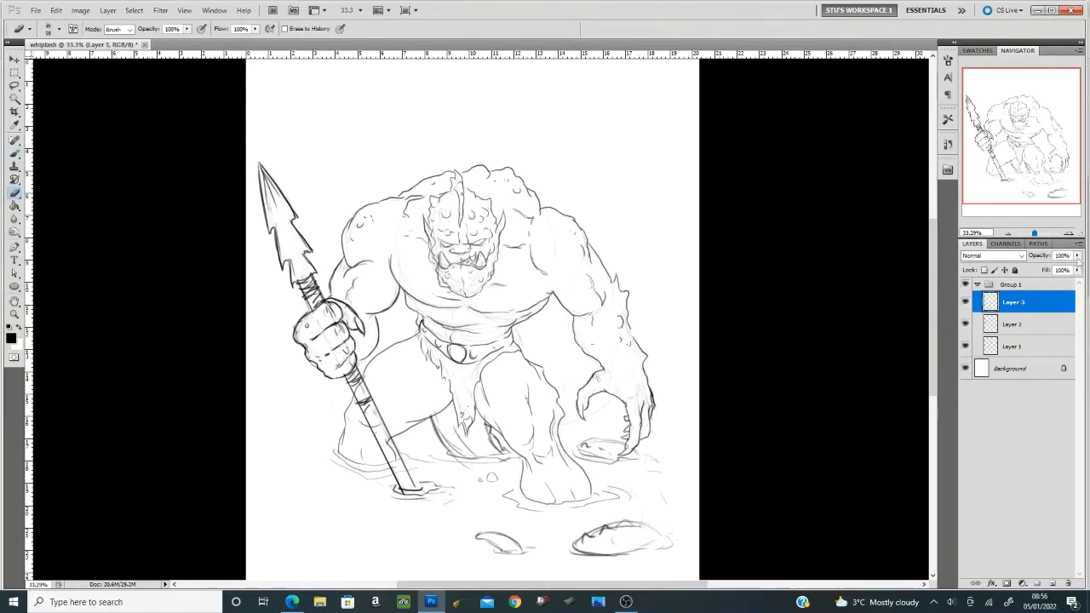
key(ctrl+shift+alt+n)
scroll(457, 404, up, 1)
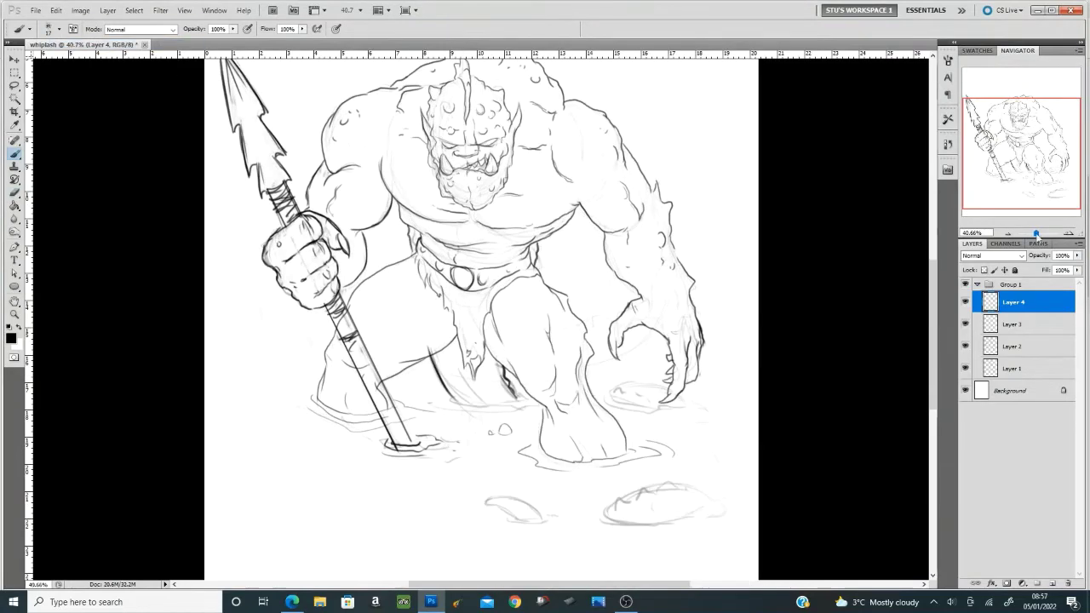
scroll(535, 256, down, 1)
key(bracketleft)
key(9)
key(3)
drag(627, 351, 671, 377)
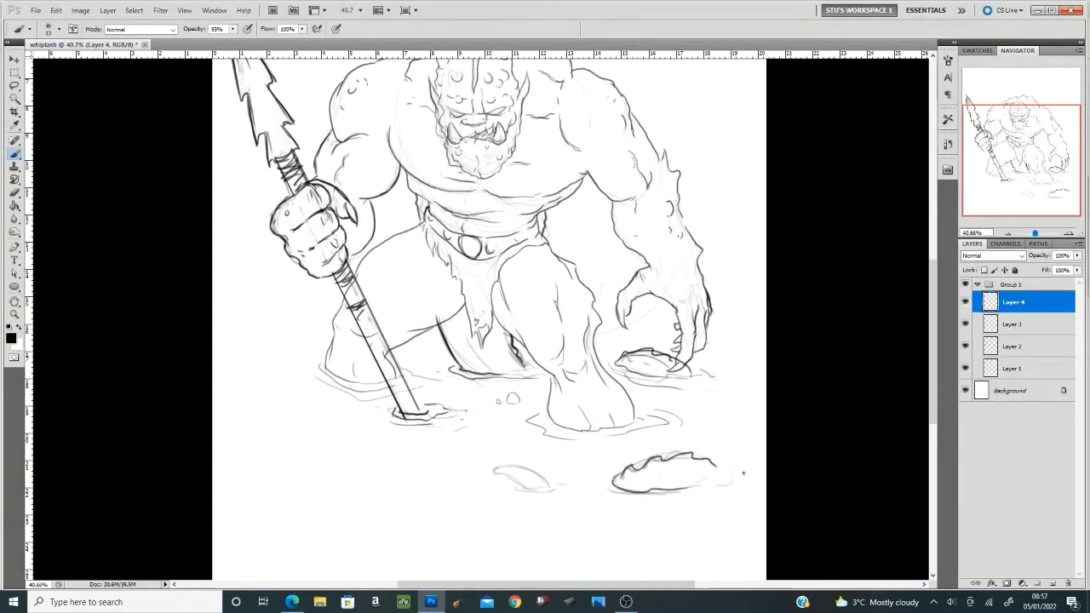
- Add a new empty inking layer above Layer 2 and set the brush to 90% opacity
key(e)
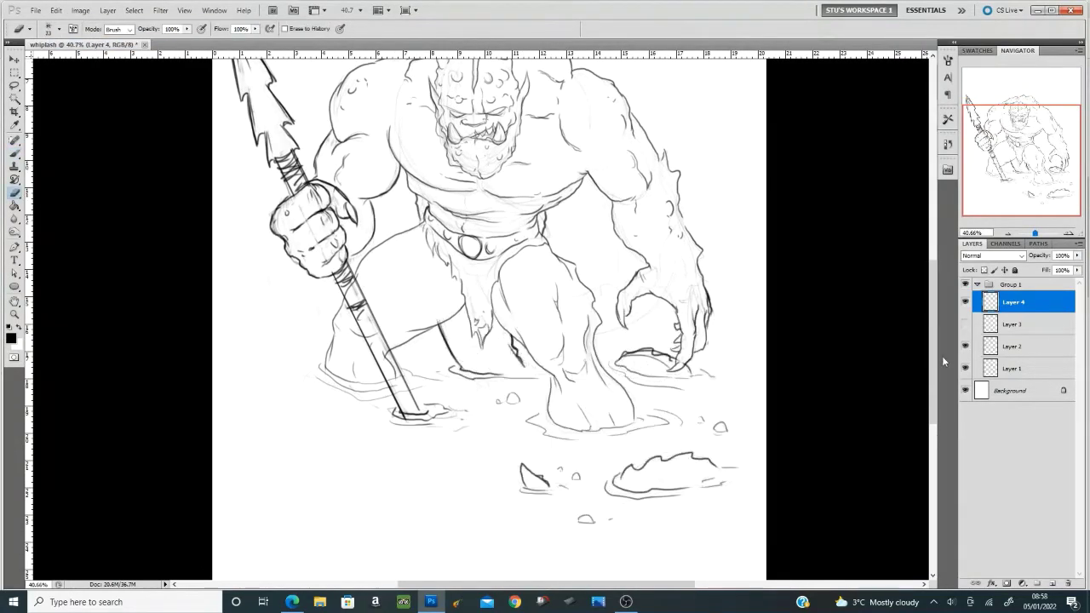
scroll(545, 324, down, 2)
click(1047, 345)
key(ctrl+shift+alt+n)
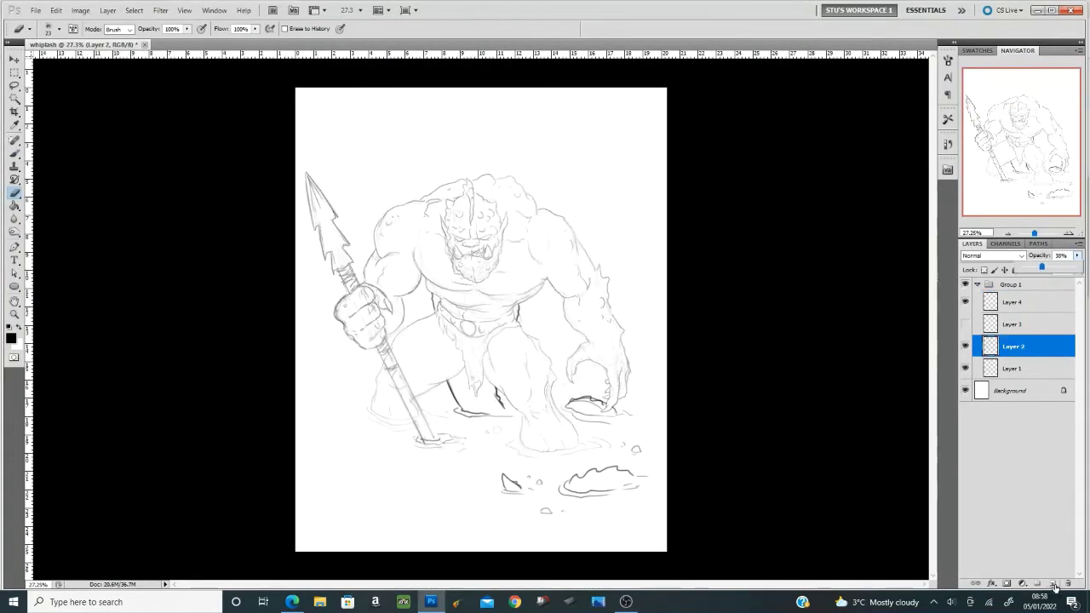
scroll(545, 323, up, 2)
key(b)
right_click(332, 343)
key(Escape)
- Ink the fist's lower edge, knuckle curl, lower knuckle line and thumb curve
drag(353, 382, 387, 407)
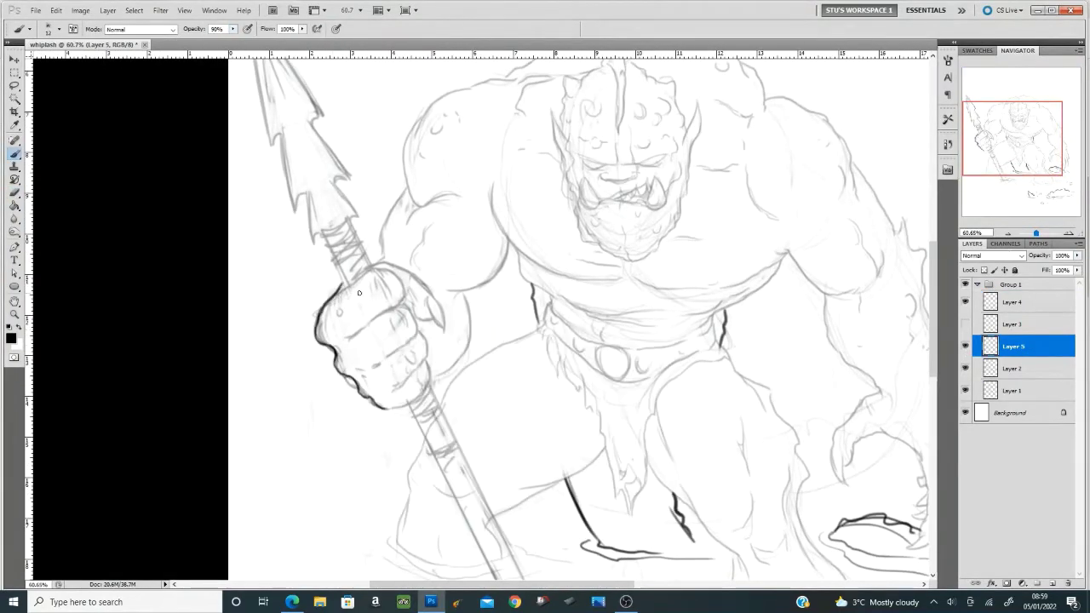
drag(396, 303, 401, 334)
drag(365, 375, 419, 364)
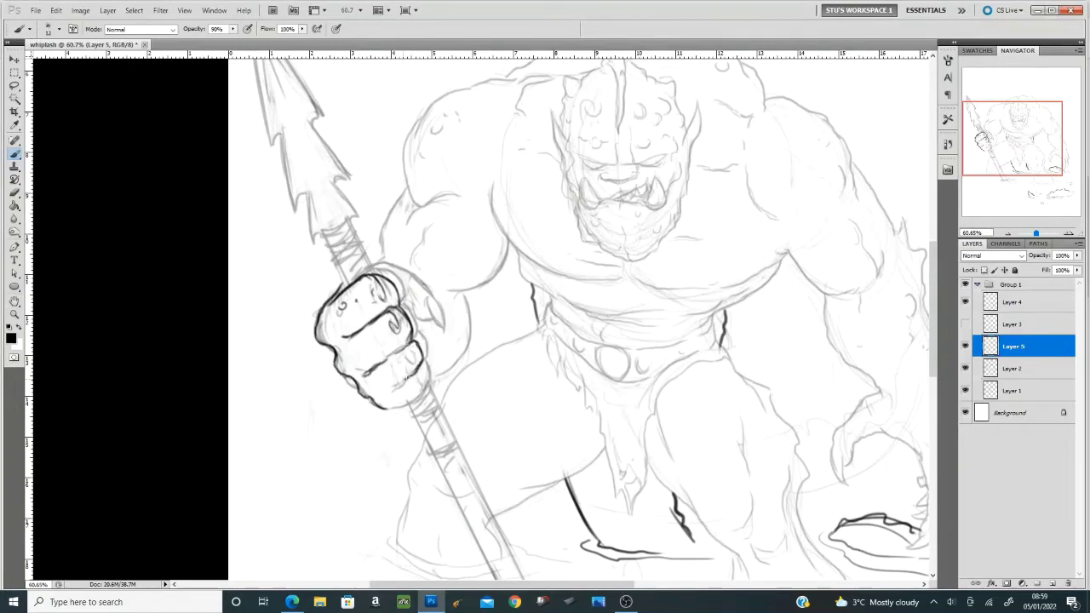
mouse_move(393, 264)
mouse_down()
mouse_move(441, 317)
mouse_move(430, 312)
mouse_up()
scroll(544, 323, left, 1)
drag(332, 193, 341, 243)
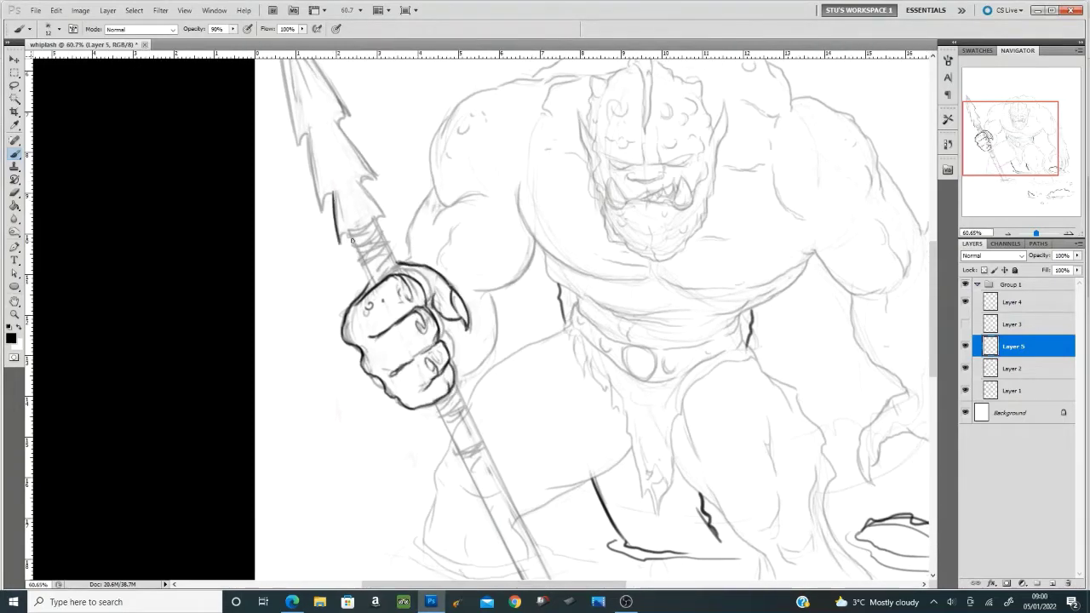
- Ink the spearhead's edges and the shaft
drag(361, 182, 375, 283)
drag(308, 148, 334, 211)
drag(336, 120, 379, 182)
drag(544, 324, 385, 421)
drag(126, 158, 155, 289)
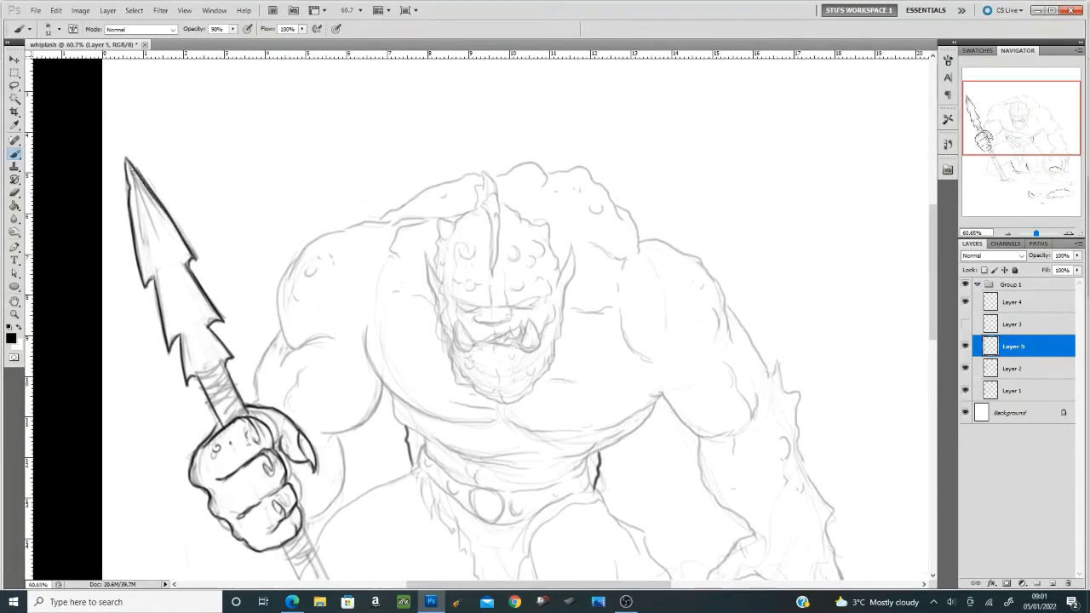
- Erase old sketch lines on Layer 2 around the fist and spearhead
click(1013, 368)
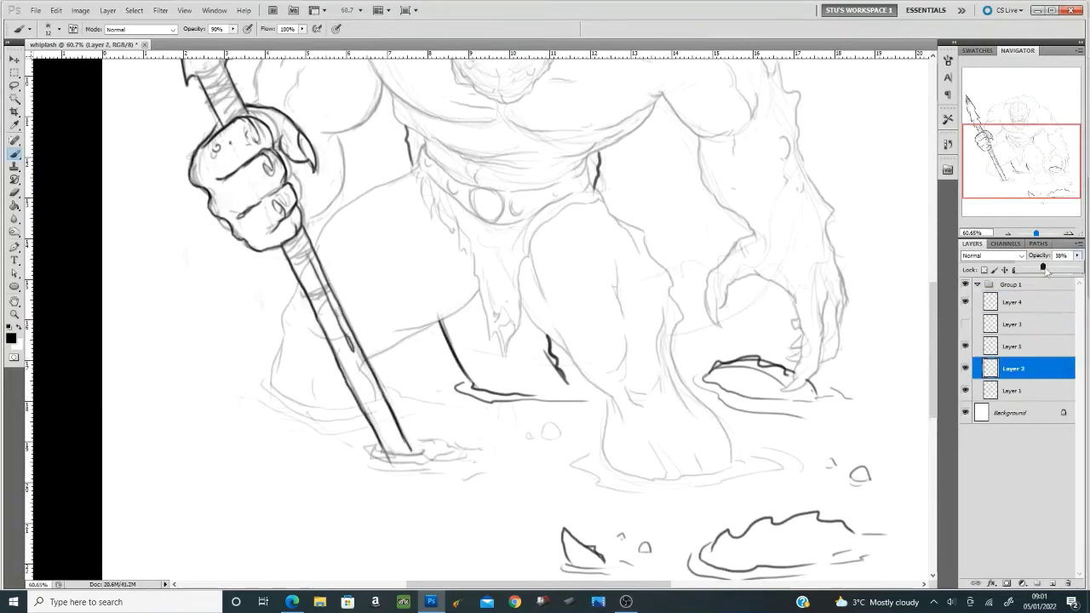
key(e)
drag(272, 274, 256, 366)
drag(154, 94, 174, 222)
scroll(544, 323, down, 5)
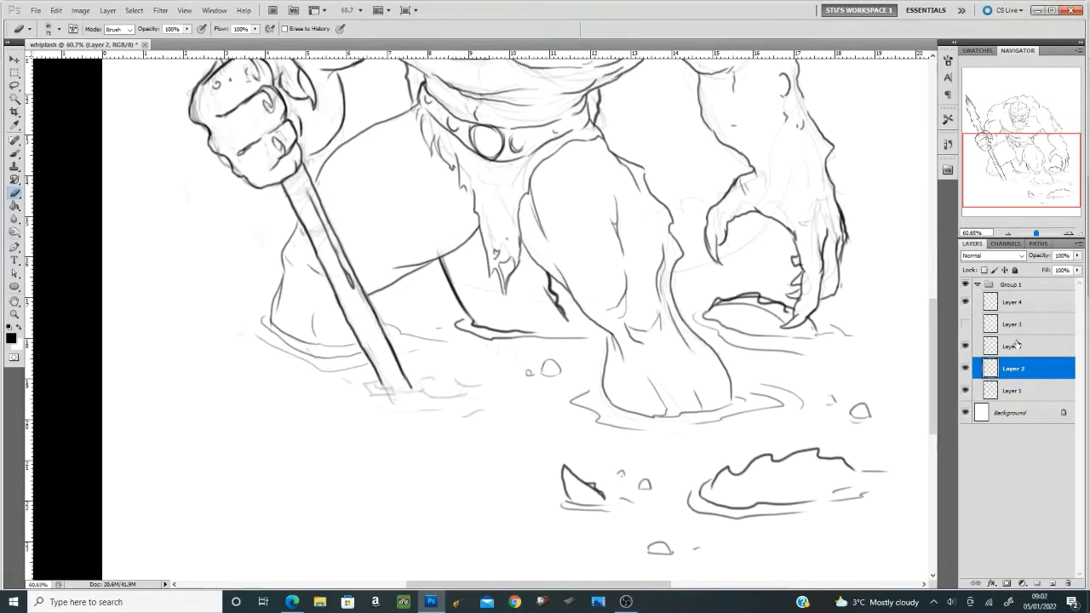
- Ink a water ripple at the spear's base on Layer 5 and merge the linework layers
click(1013, 346)
key(b)
drag(371, 391, 489, 388)
key(ctrl+0)
key(ctrl+e)
key(ctrl+e)
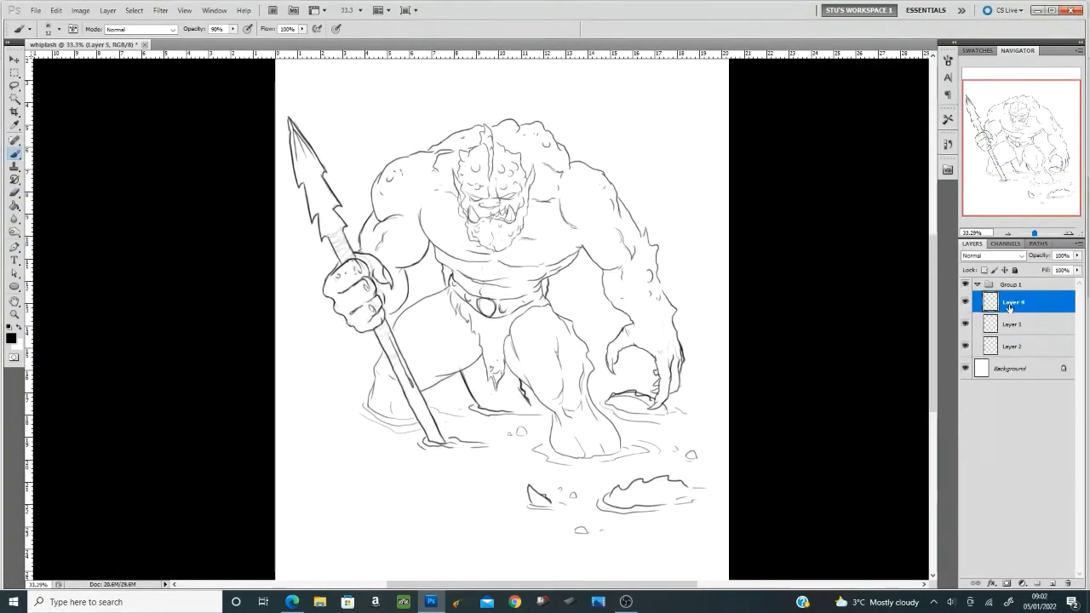
key(ctrl+e)
- At 31% brush opacity, paint flat grey over head, shoulder, fist, chest, arm and legs; erase spill past the right hand
key(F5)
key(3)
key(1)
key(F5)
drag(511, 149, 426, 213)
drag(383, 170, 408, 264)
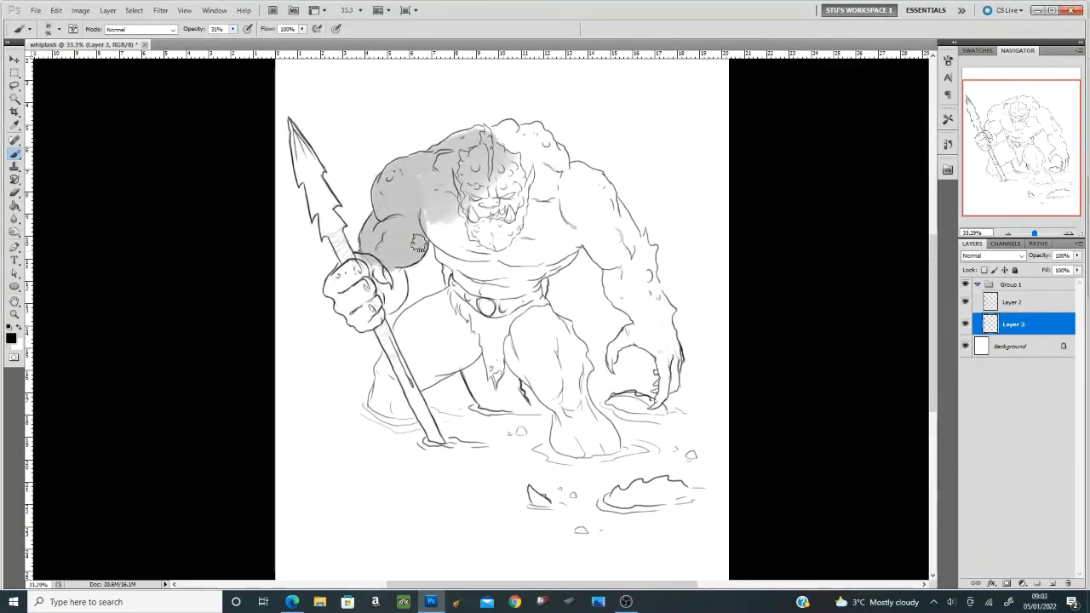
mouse_move(358, 298)
mouse_down()
mouse_move(494, 175)
mouse_move(562, 221)
mouse_move(630, 306)
mouse_move(672, 392)
mouse_up()
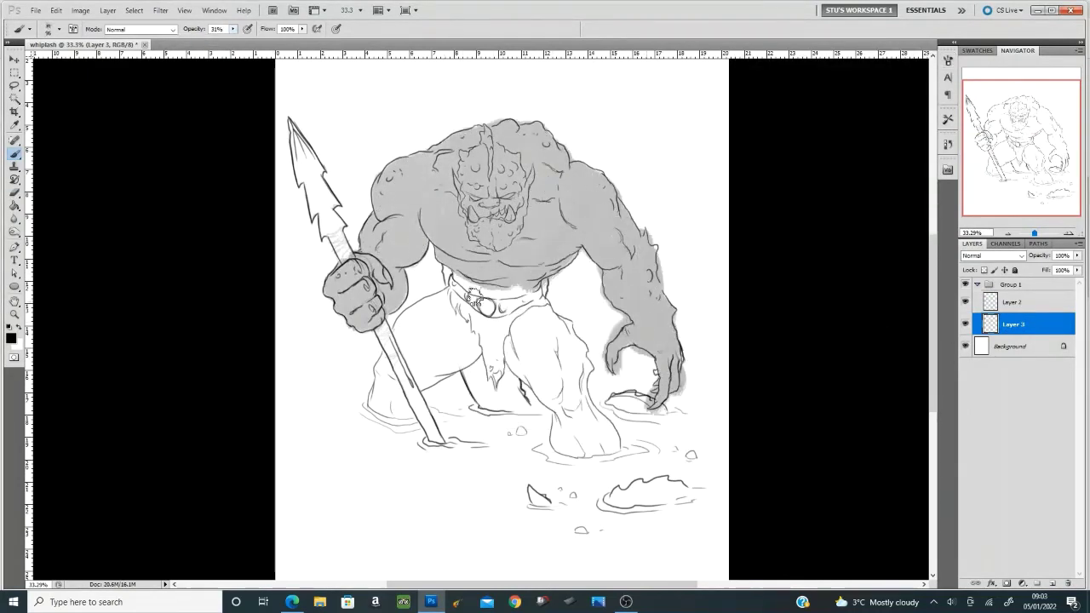
mouse_move(511, 281)
mouse_down()
mouse_move(378, 375)
mouse_move(528, 358)
mouse_move(596, 443)
mouse_up()
drag(477, 366, 519, 408)
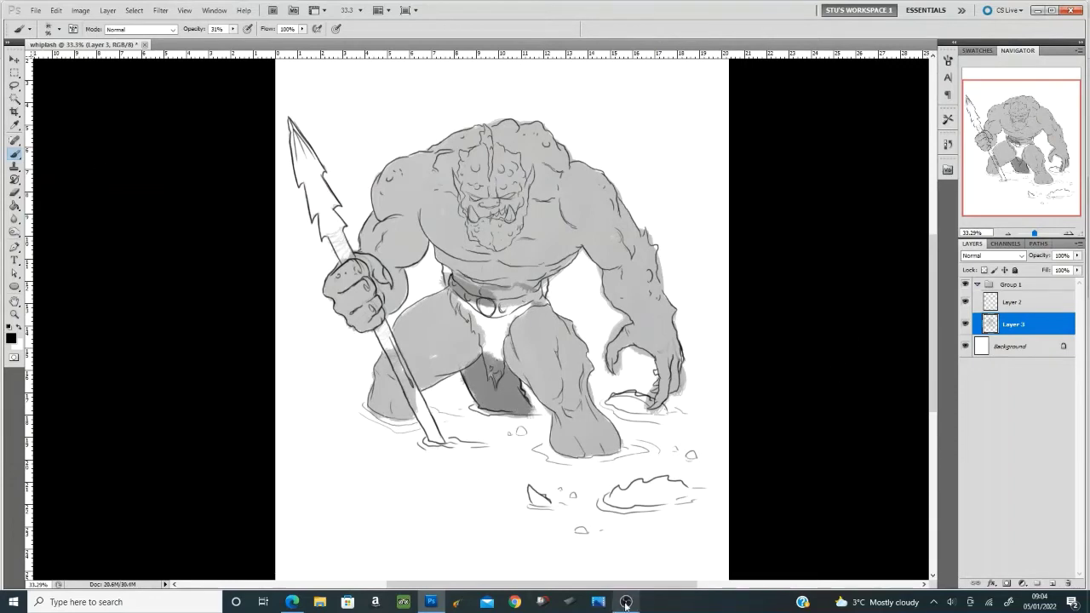
key(e)
drag(642, 376, 666, 401)
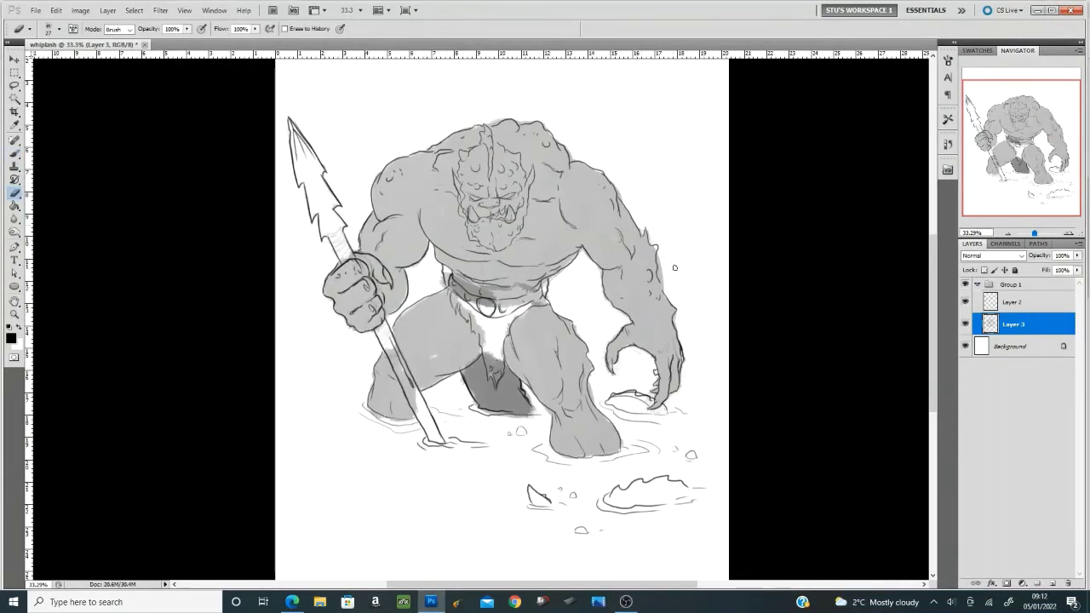
- On a new layer at 46% opacity, paint darker shadows on the chest, arm, fist and both legs
key(b)
key(ctrl+shift+alt+n)
right_click(577, 247)
key(Return)
mouse_move(511, 205)
mouse_down()
mouse_move(460, 256)
mouse_move(413, 223)
mouse_move(375, 307)
mouse_up()
right_click(477, 317)
drag(341, 272, 435, 409)
key(Return)
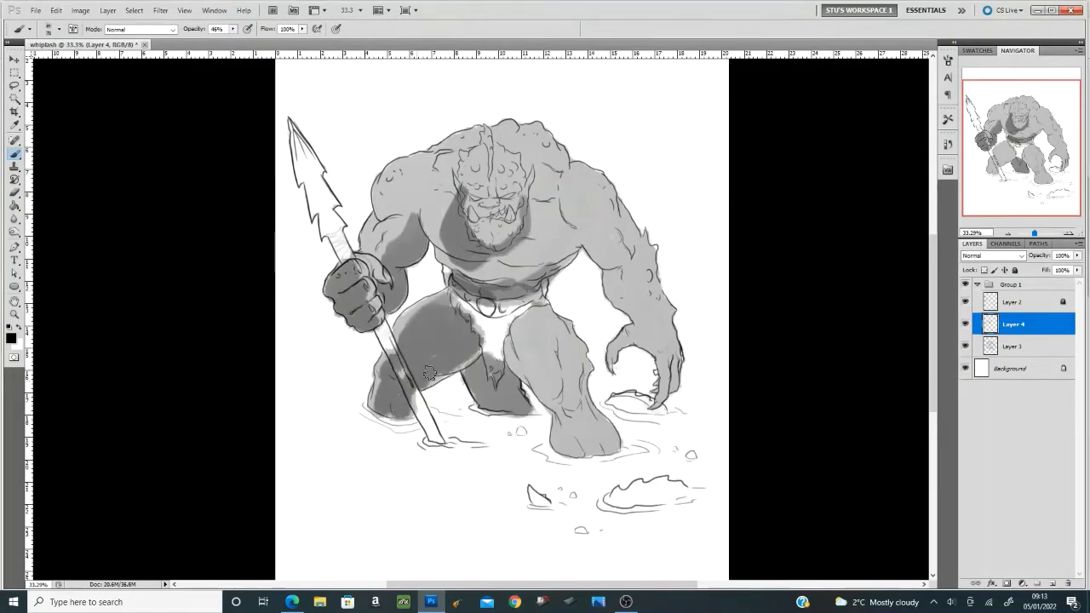
mouse_move(511, 315)
mouse_down()
mouse_move(543, 380)
mouse_move(477, 323)
mouse_move(511, 358)
mouse_up()
- On a new layer at 40% opacity, darken under the nose, face side, forehead ridge, teeth and chin
key(ctrl+shift+alt+n)
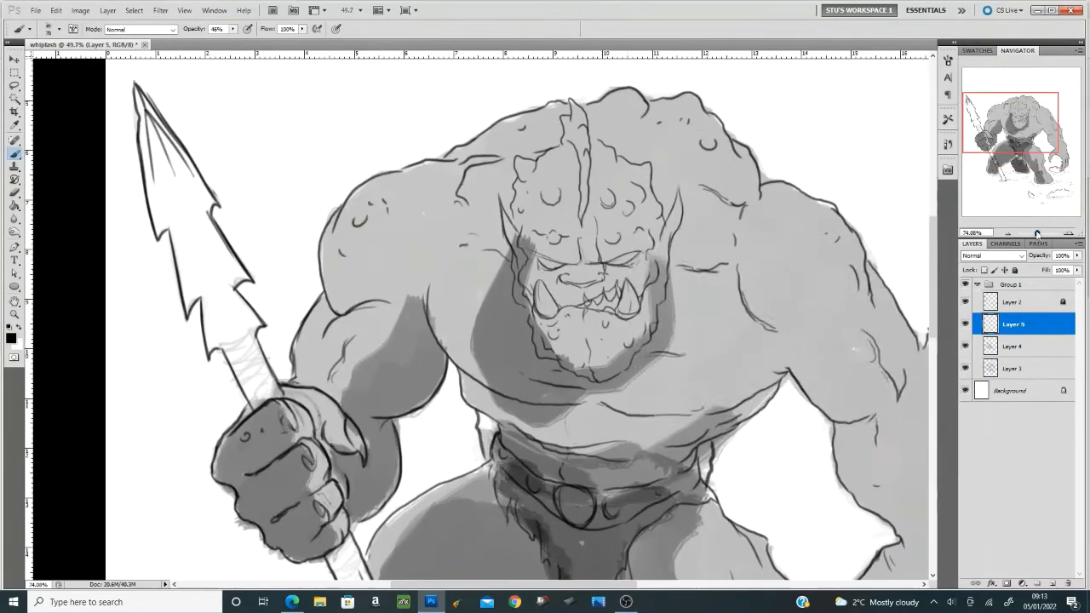
key(4)
scroll(542, 266, up, 3)
drag(600, 281, 557, 289)
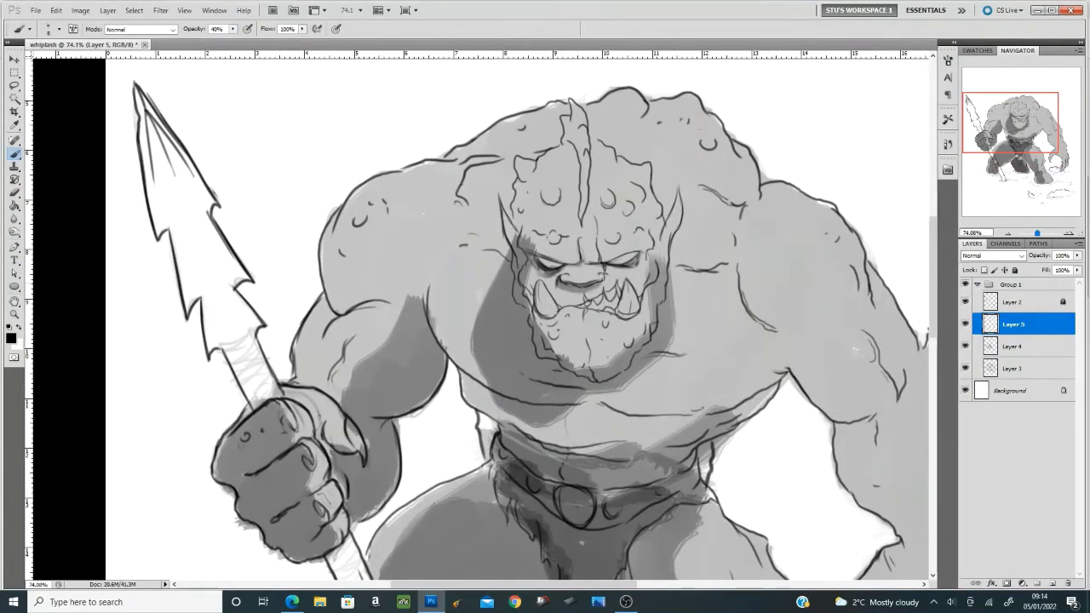
mouse_move(518, 247)
mouse_down()
mouse_move(519, 289)
mouse_move(568, 158)
mouse_up()
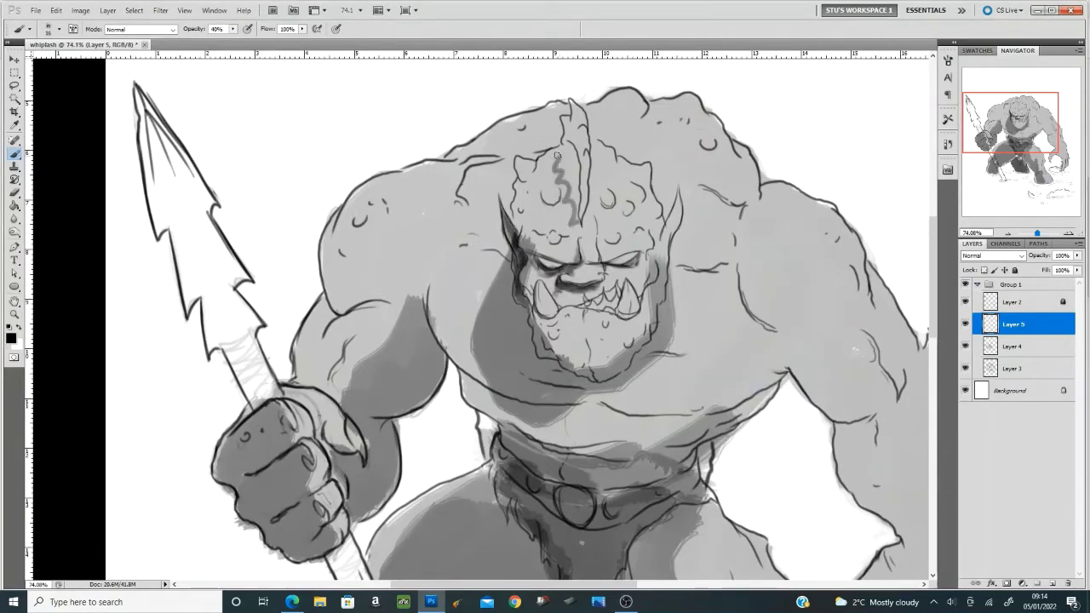
mouse_move(564, 200)
mouse_down()
mouse_move(575, 104)
mouse_move(581, 217)
mouse_up()
drag(601, 254, 631, 314)
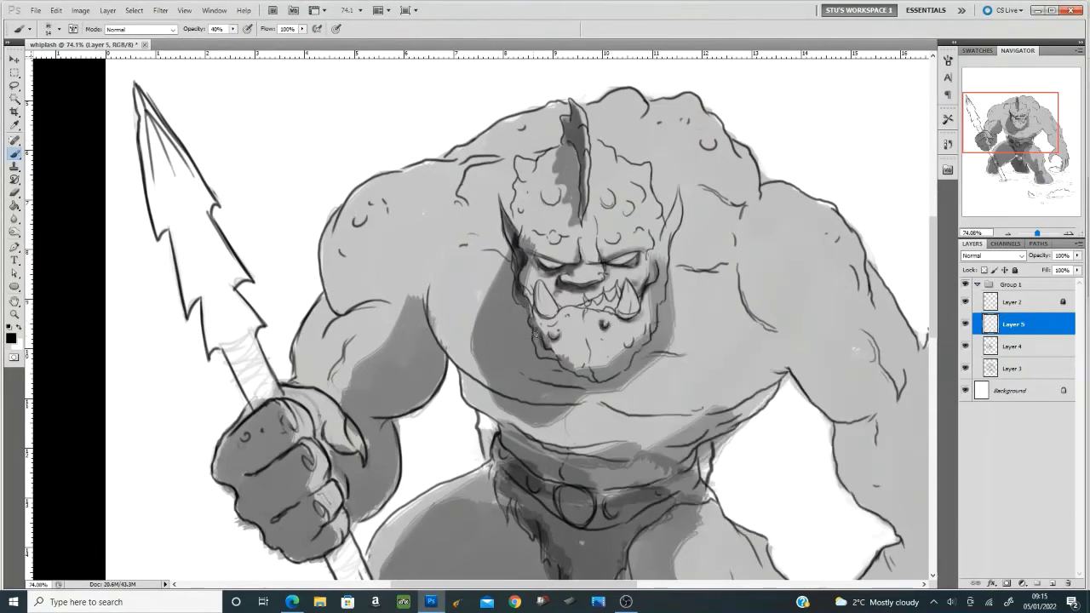
drag(535, 335, 583, 374)
mouse_move(587, 380)
mouse_down()
mouse_move(587, 322)
mouse_move(640, 294)
mouse_up()
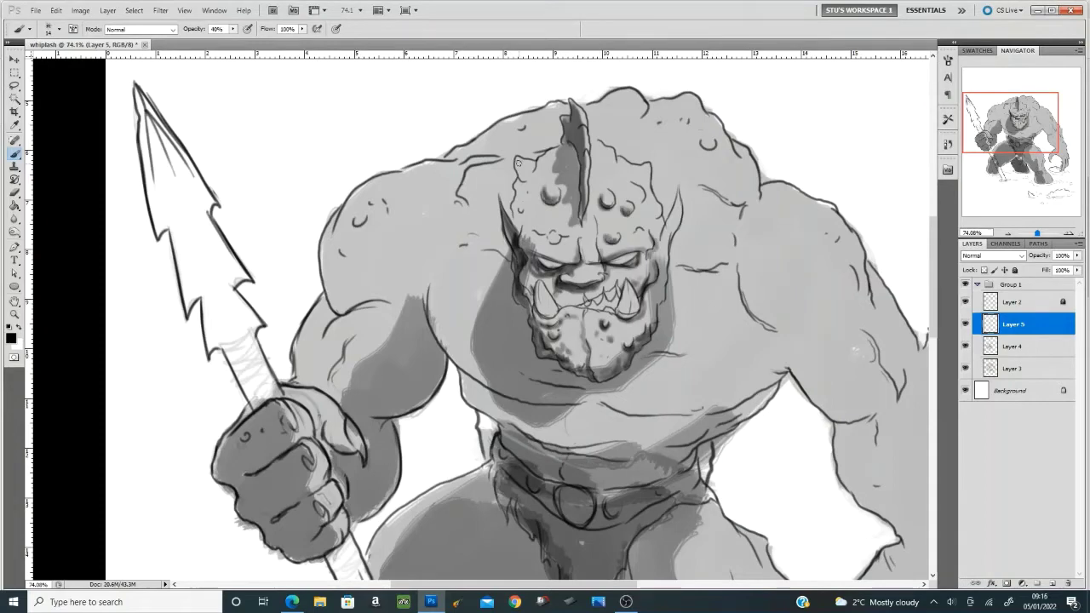
- With a larger brush at 24% opacity, darken the horn, brow bumps, chin and cheeks
right_click(531, 222)
drag(521, 166, 566, 264)
right_click(591, 317)
key(2)
key(4)
drag(545, 319, 630, 362)
drag(587, 255, 647, 259)
drag(604, 153, 660, 247)
- Set the brush to 13 px at 32% opacity and reset the painting colours
key(3)
key(2)
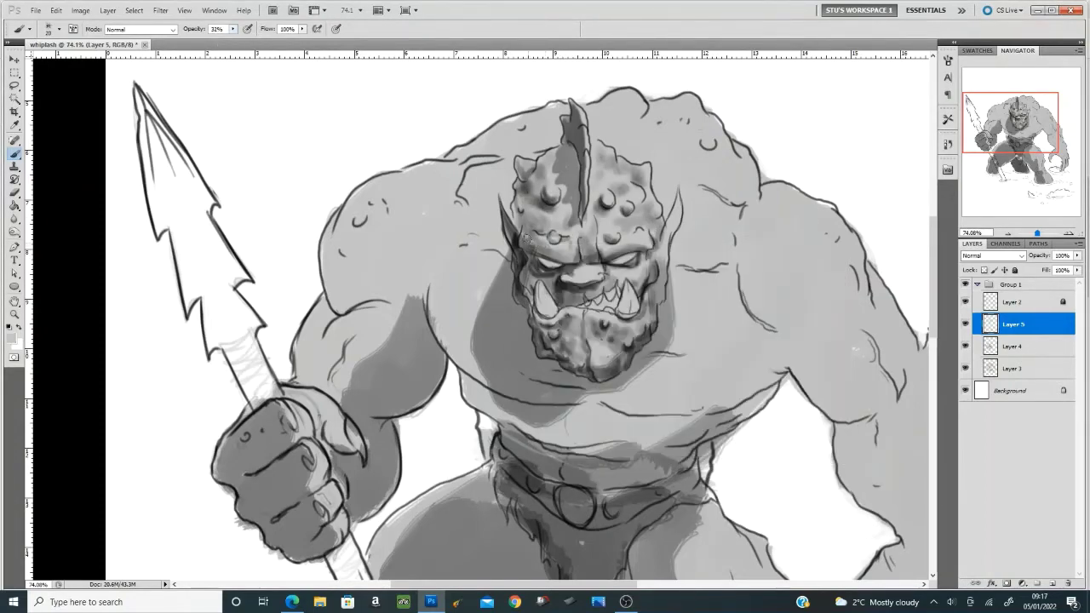
right_click(558, 333)
text(13)
key(Return)
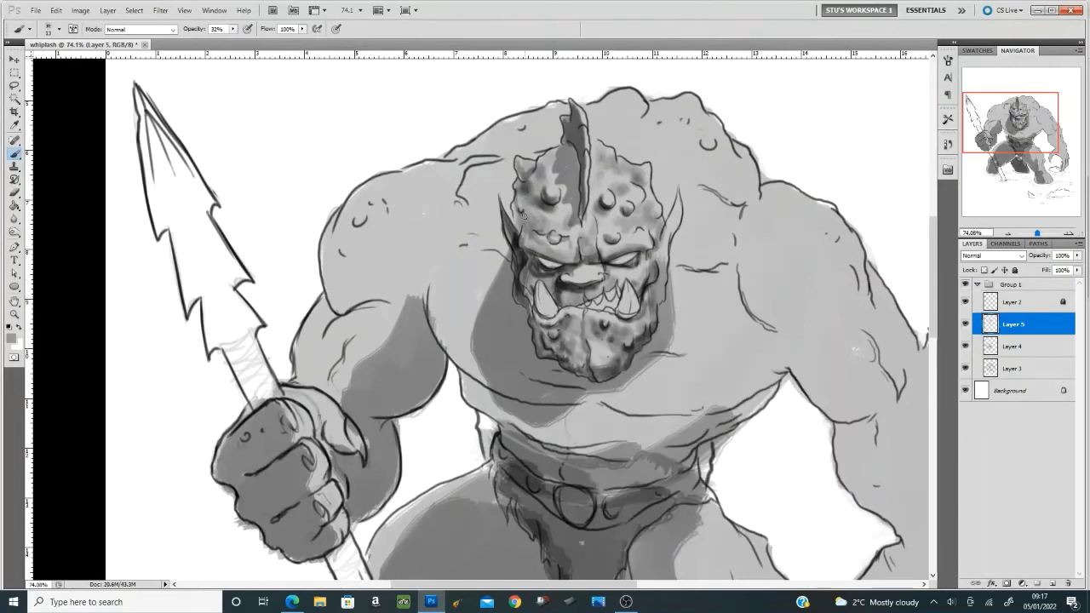
key(bracketleft)
key(bracketleft)
key(x)
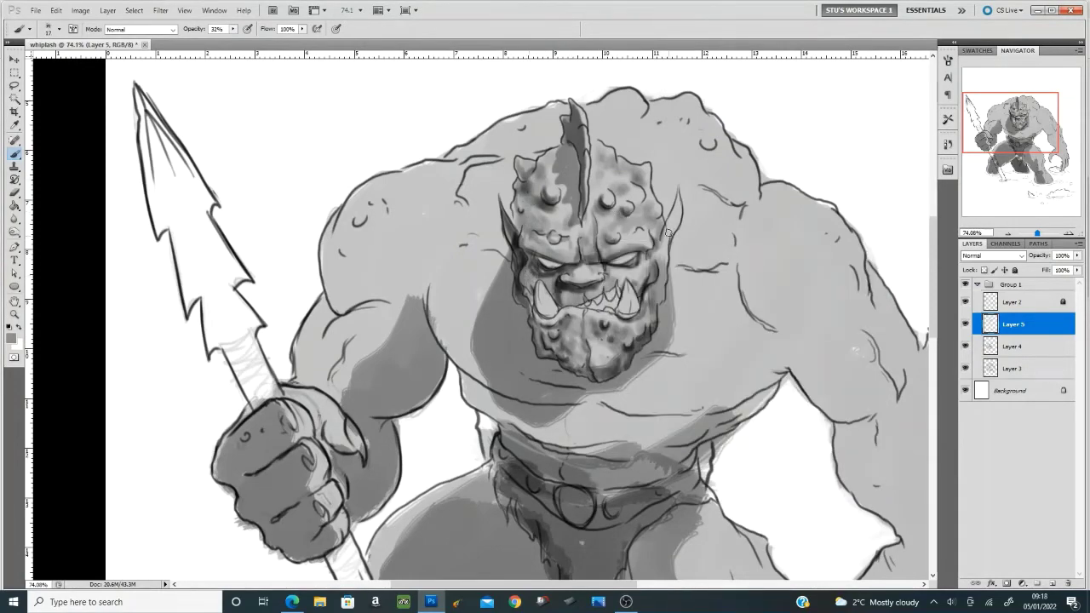
key(bracketright)
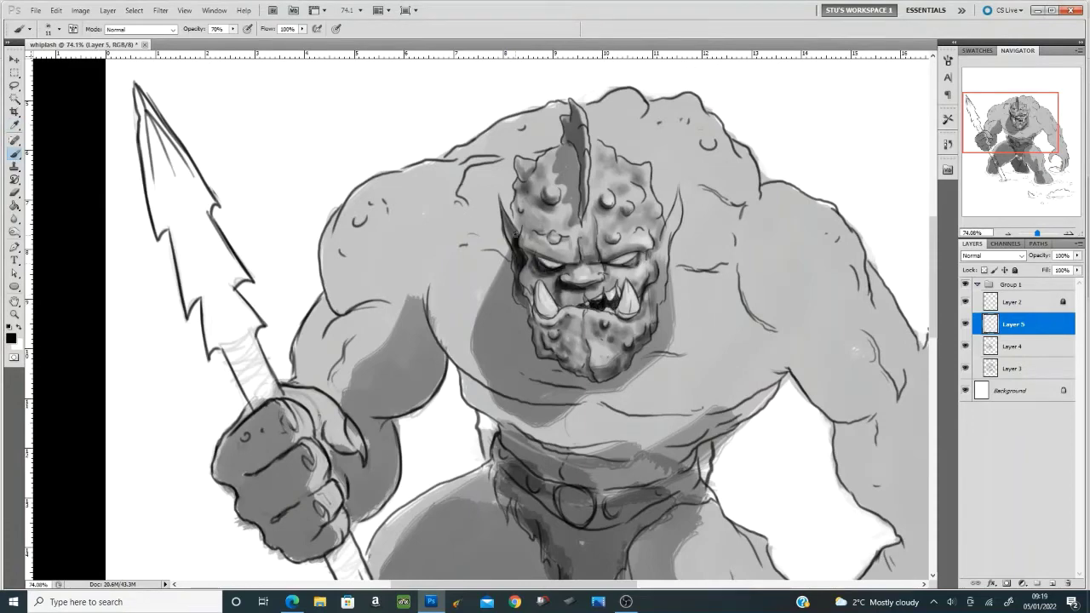
- With a 17 px dark brush, shade the right side of the face and shoulder, and dapple spots across the shoulders
right_click(565, 361)
text(17)
key(Return)
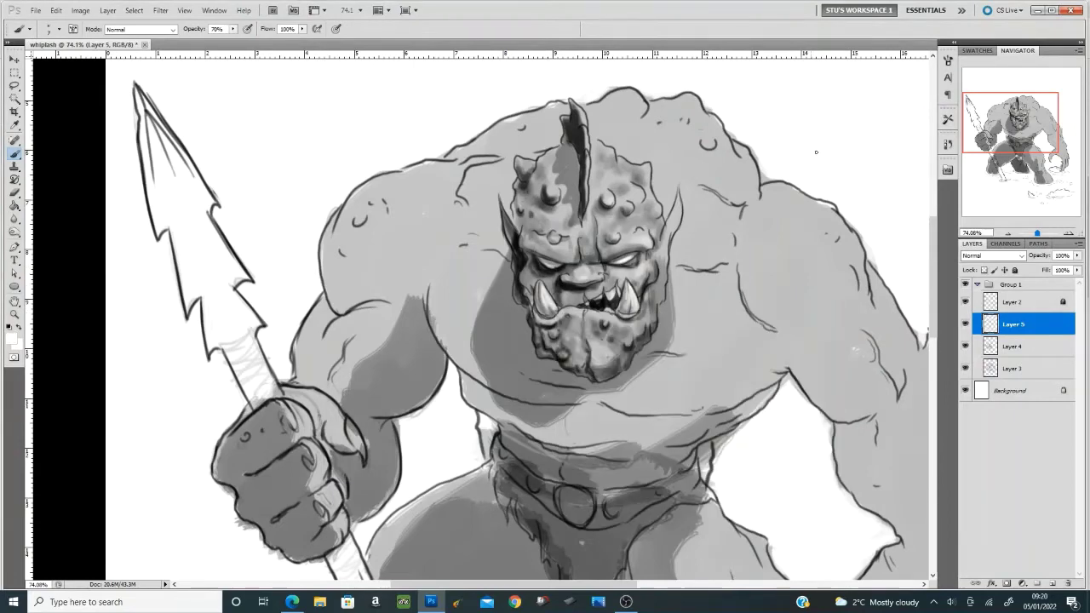
key(x)
drag(678, 200, 667, 230)
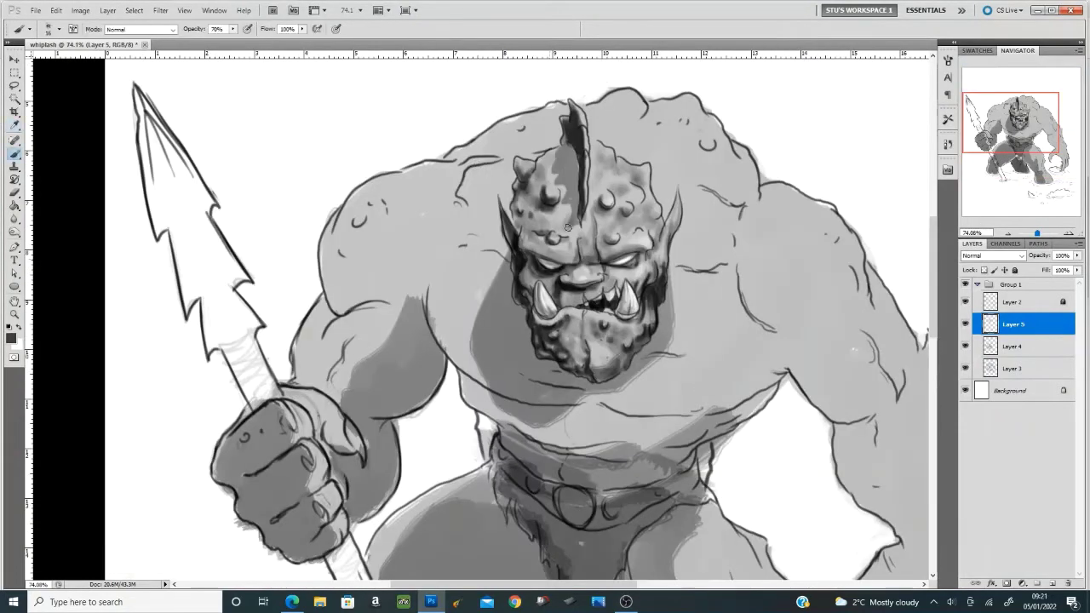
mouse_move(678, 176)
mouse_down()
mouse_move(736, 199)
mouse_move(630, 110)
mouse_up()
drag(520, 127, 353, 226)
- Pick a new brush tip and dapple dark spots across the head and left arm
right_click(451, 266)
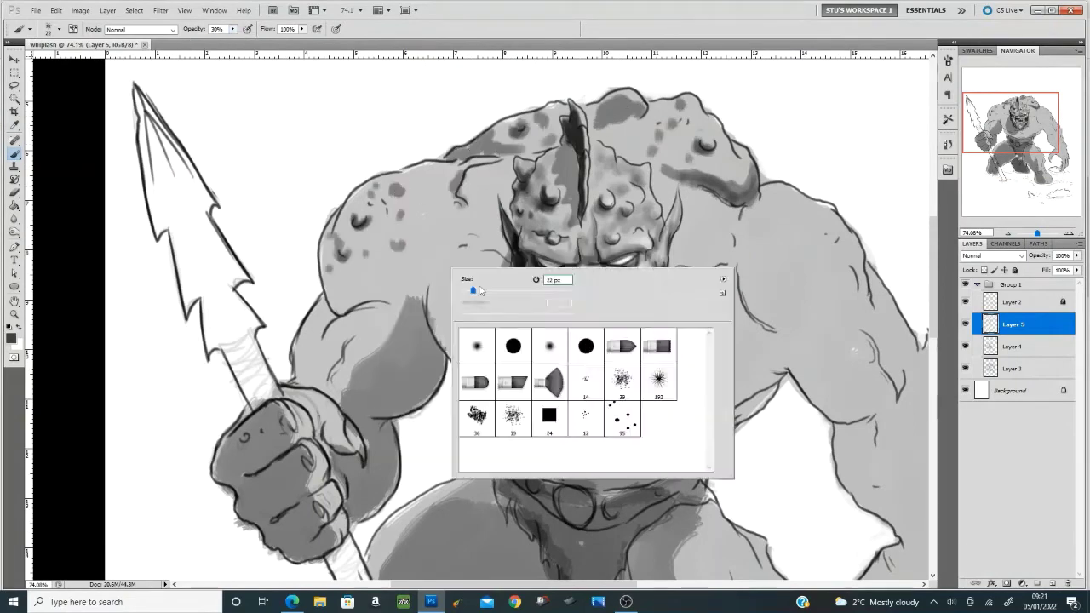
double_click(528, 357)
mouse_move(425, 171)
mouse_down()
mouse_move(344, 309)
mouse_move(392, 400)
mouse_move(318, 319)
mouse_up()
mouse_move(315, 332)
mouse_down()
mouse_move(272, 408)
mouse_move(170, 383)
mouse_move(309, 348)
mouse_up()
right_click(492, 288)
key(Escape)
mouse_move(521, 383)
mouse_down()
mouse_move(453, 359)
mouse_move(358, 290)
mouse_up()
- At 42% opacity, shade the belt, beneath the chest, the shoulder and the right arm
key(4)
key(2)
drag(418, 362, 520, 337)
right_click(596, 289)
key(Escape)
mouse_move(643, 255)
mouse_down()
mouse_move(554, 315)
mouse_move(451, 319)
mouse_up()
drag(593, 150, 634, 247)
drag(596, 170, 579, 281)
mouse_move(587, 204)
mouse_down()
mouse_move(630, 332)
mouse_move(698, 298)
mouse_move(647, 323)
mouse_up()
- Darken the right forearm, hand and shoulder with dark strokes
scroll(647, 323, down, 3)
mouse_move(715, 255)
mouse_down()
mouse_move(613, 332)
mouse_move(741, 443)
mouse_up()
drag(690, 324, 758, 451)
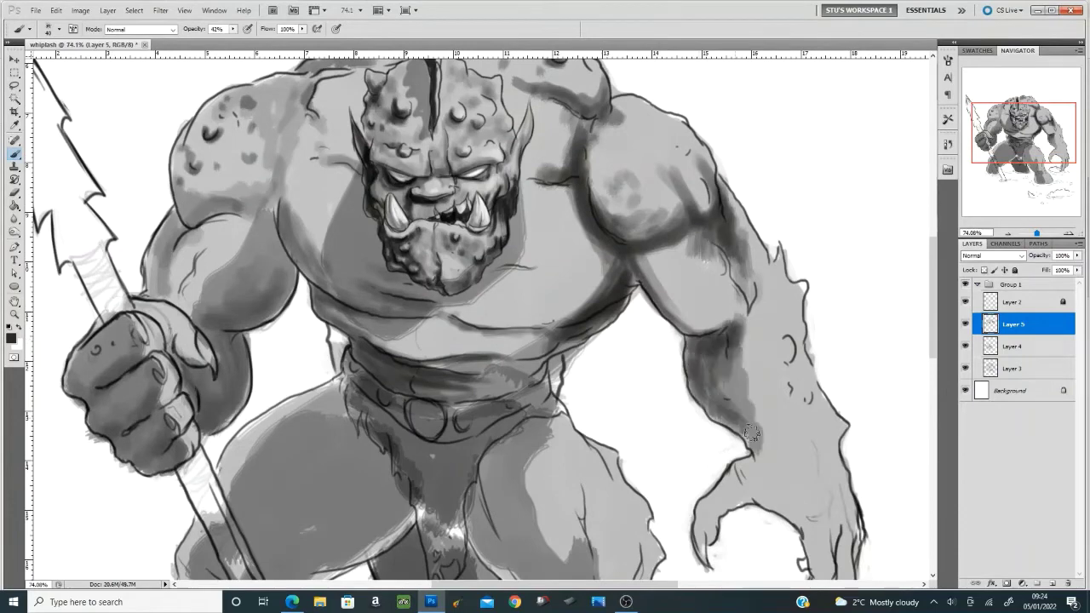
drag(784, 349, 807, 380)
drag(770, 256, 809, 324)
drag(809, 370, 843, 442)
drag(766, 426, 751, 410)
drag(681, 435, 758, 545)
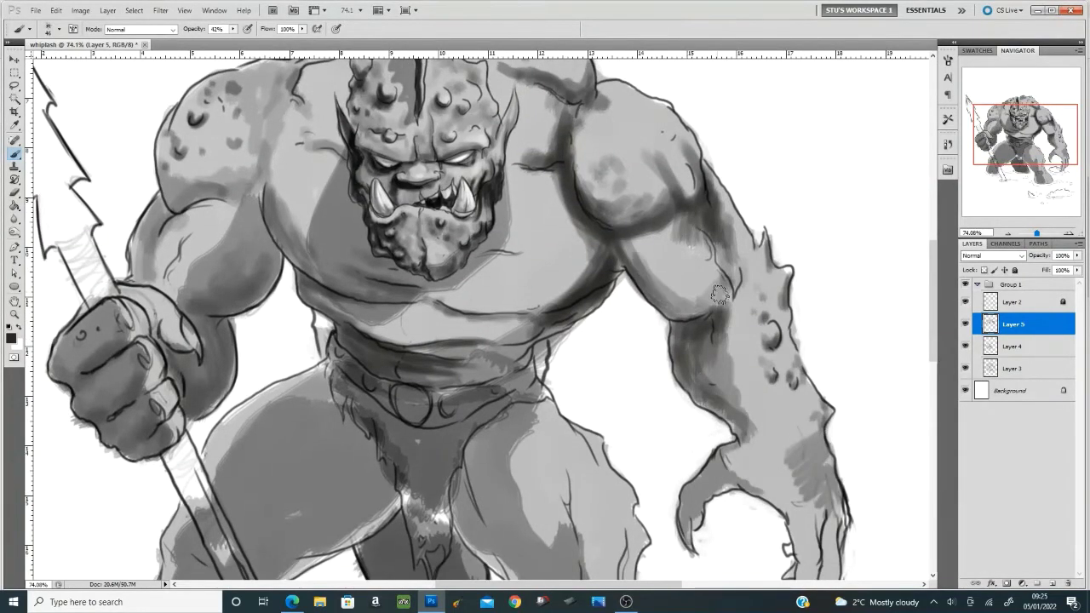
drag(732, 213, 638, 315)
- Shade the chest, both shoulders and both arms
right_click(598, 229)
drag(587, 264, 477, 324)
drag(280, 205, 247, 256)
drag(306, 170, 285, 247)
drag(647, 161, 520, 273)
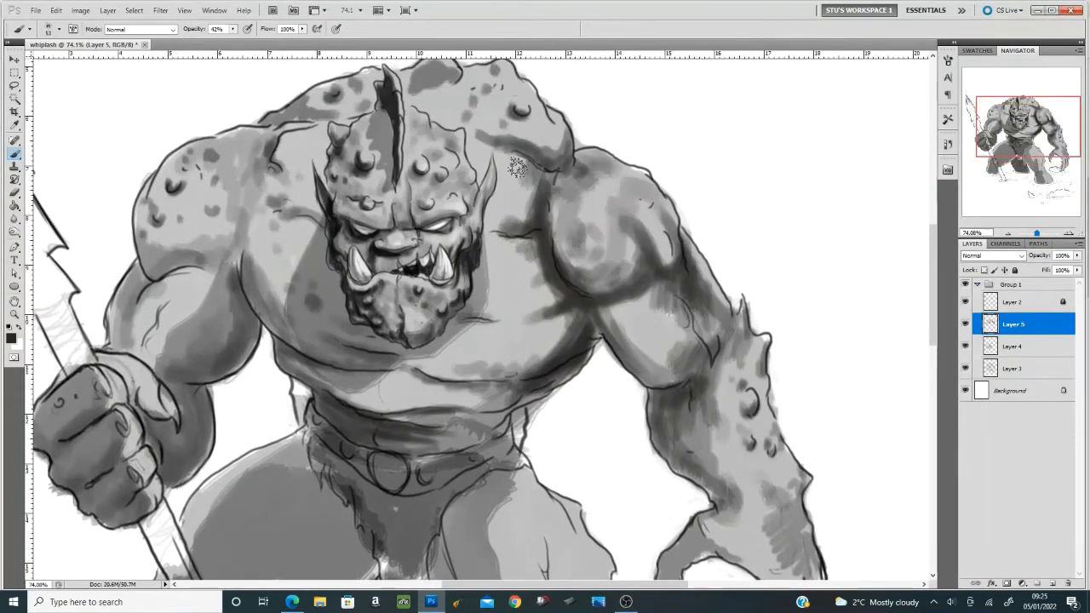
drag(562, 119, 460, 205)
drag(315, 119, 222, 259)
scroll(340, 298, down, 3)
scroll(426, 273, up, 3)
- Adjust the brush opacity and lighten and smooth the shading on the right shoulder, upper arm and arm
key(2)
key(3)
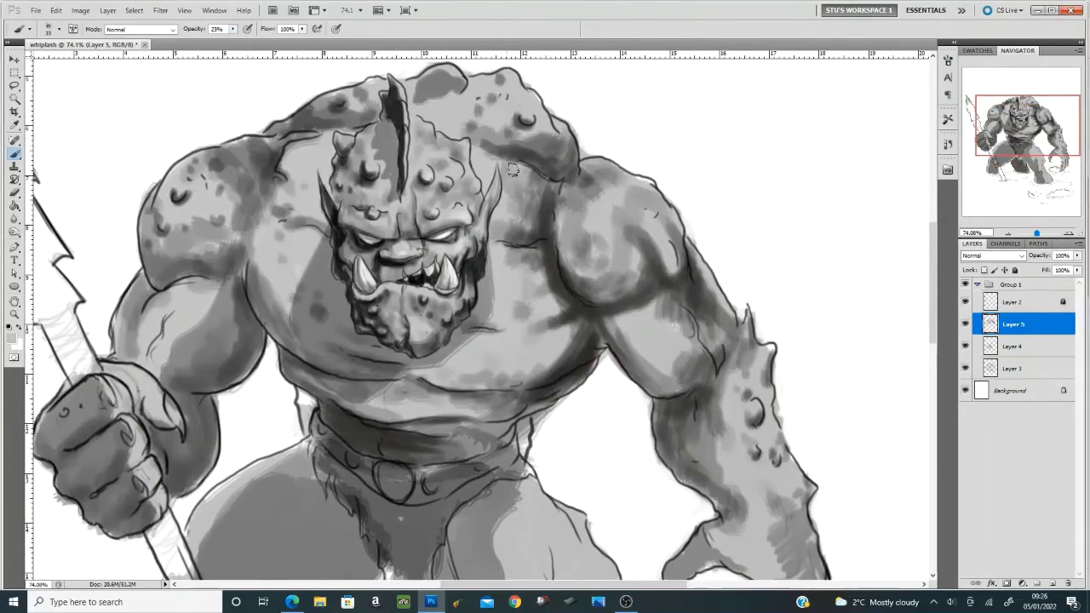
key(3)
key(8)
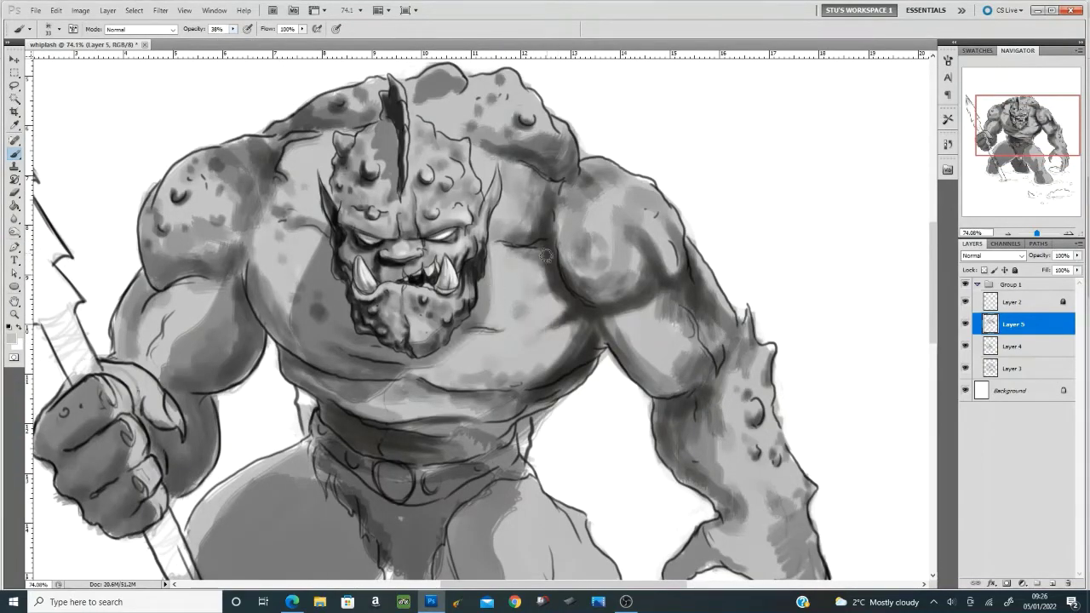
drag(554, 358, 587, 202)
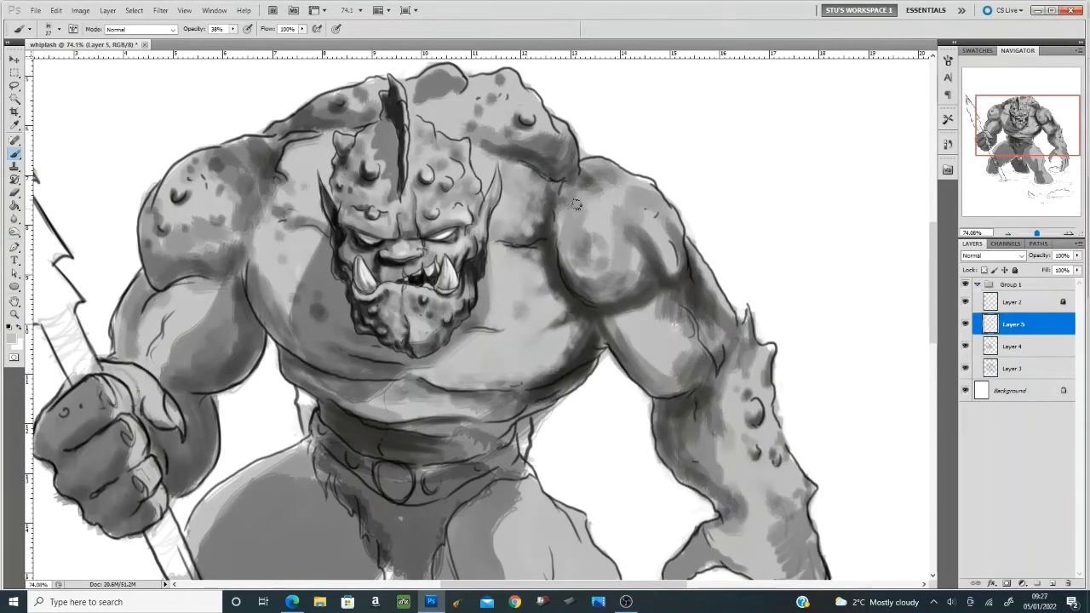
drag(579, 247, 630, 230)
drag(643, 294, 579, 256)
drag(579, 209, 602, 170)
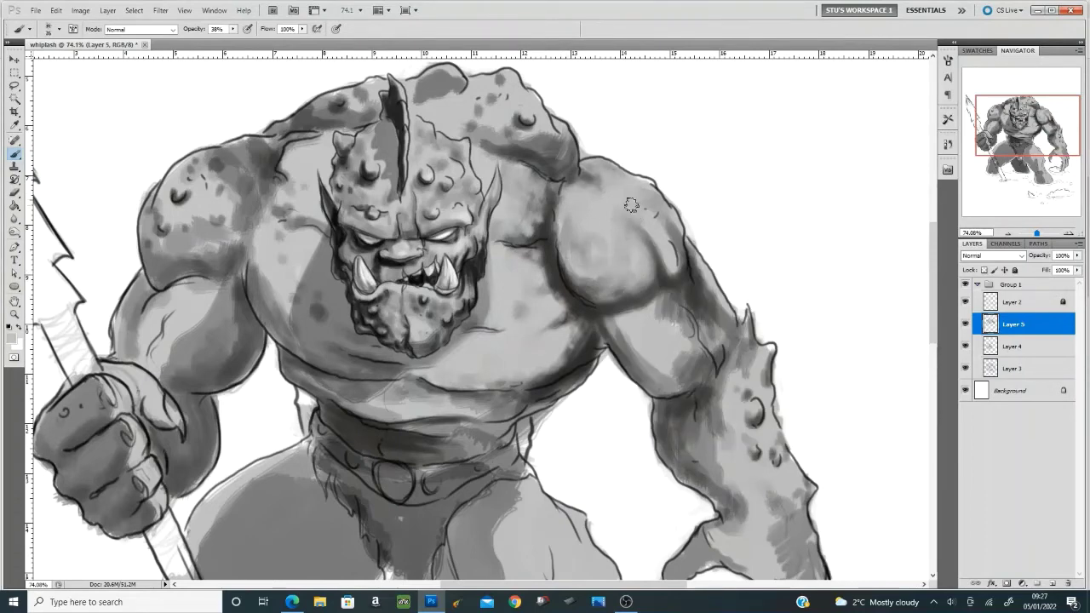
mouse_move(628, 207)
mouse_down()
mouse_move(655, 298)
mouse_move(689, 358)
mouse_up()
mouse_move(664, 298)
mouse_down()
mouse_move(703, 339)
mouse_move(682, 273)
mouse_up()
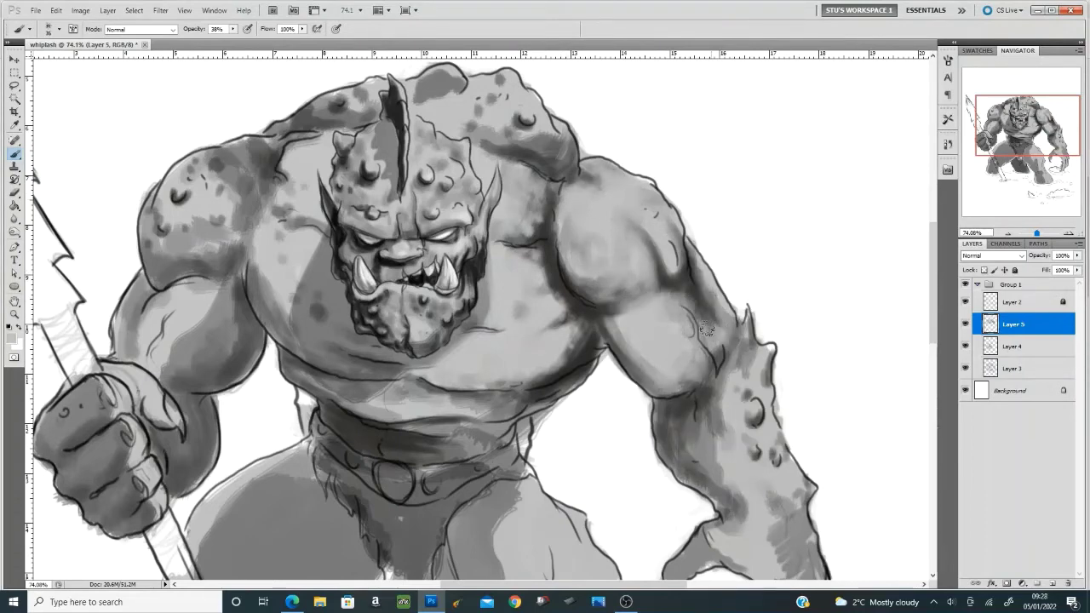
scroll(677, 255, down, 2)
- With a larger brush at slightly higher opacity, add lighter shading over the forearm
right_click(677, 247)
key(Escape)
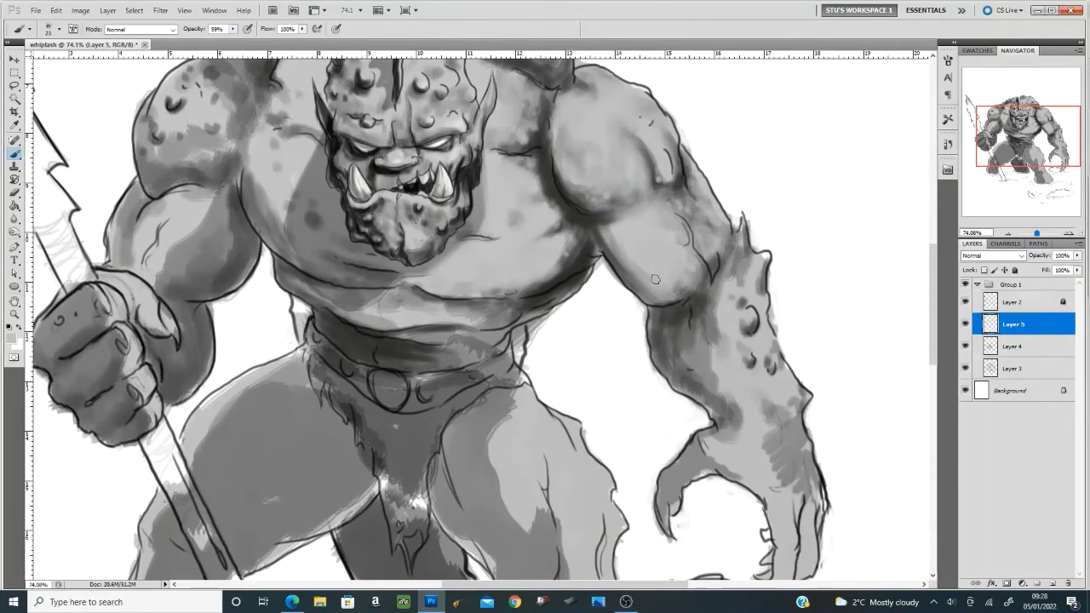
right_click(753, 286)
key(Escape)
key(4)
key(2)
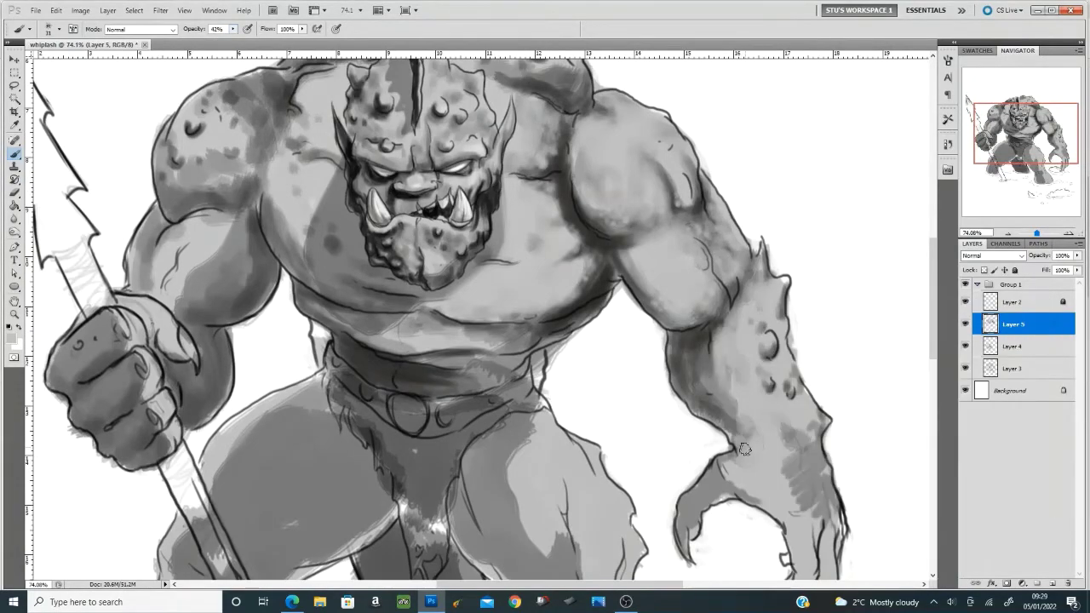
drag(745, 443, 720, 404)
right_click(781, 385)
key(Escape)
drag(740, 349, 770, 264)
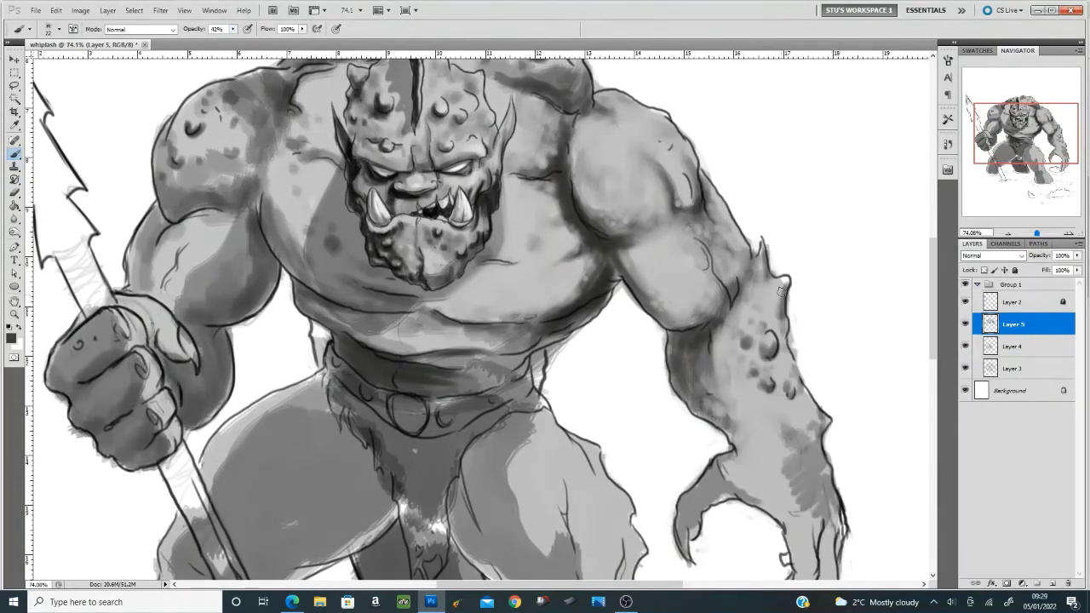
right_click(771, 264)
key(Escape)
drag(733, 443, 705, 349)
- Paint dark shading down the clawed hand, fingers and wrist
drag(1005, 173, 1007, 186)
drag(795, 307, 802, 426)
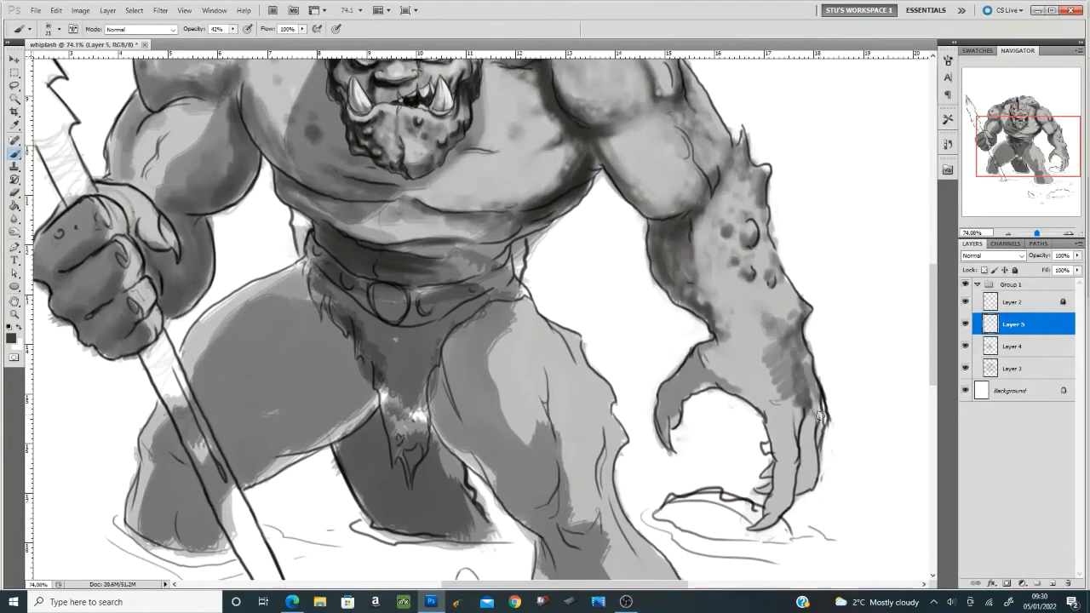
drag(819, 383, 768, 490)
drag(809, 417, 788, 466)
mouse_move(767, 393)
mouse_down()
mouse_move(690, 366)
mouse_move(763, 366)
mouse_move(784, 421)
mouse_up()
- Pick a darker grey and add more dark shading to the hand
right_click(795, 417)
alt+click(749, 390)
drag(745, 316, 724, 349)
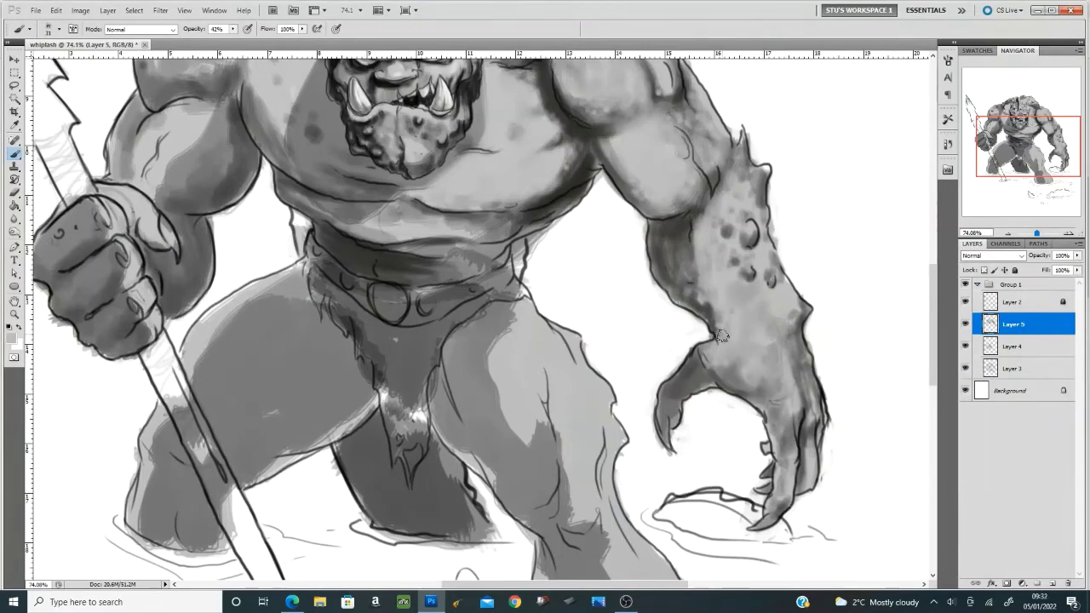
scroll(792, 443, up, 2)
right_click(758, 354)
mouse_move(783, 392)
mouse_down()
mouse_move(792, 445)
mouse_move(877, 498)
mouse_move(740, 329)
mouse_move(799, 422)
mouse_up()
- Darken the right arm, torso, chest left of the face, and left arm
drag(673, 247, 589, 369)
mouse_move(425, 209)
mouse_down()
mouse_move(412, 332)
mouse_move(596, 408)
mouse_up()
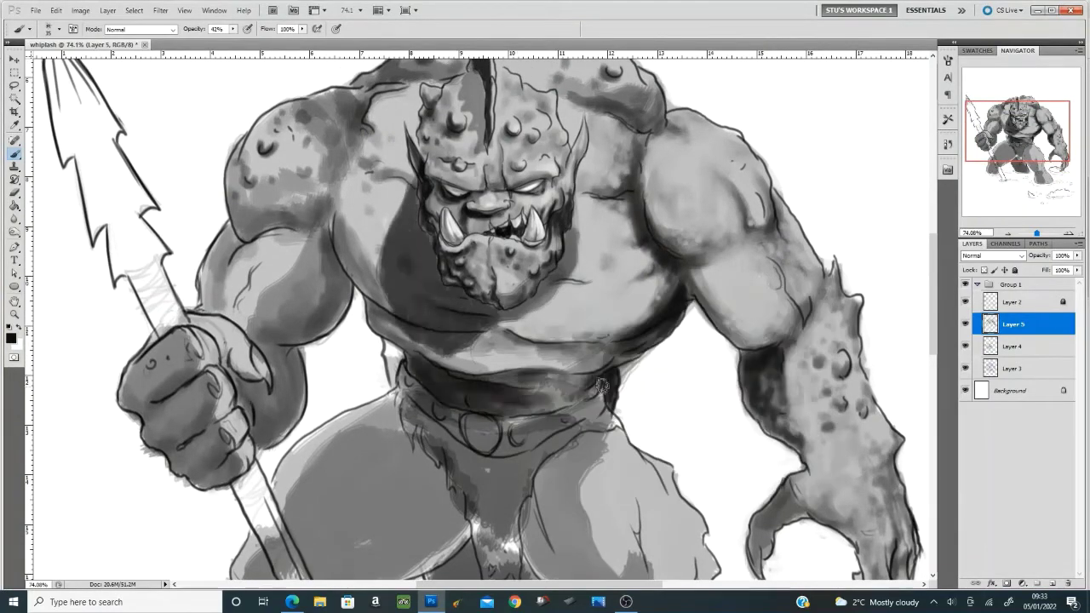
drag(383, 234, 290, 337)
drag(256, 208, 247, 425)
scroll(657, 351, down, 2)
- Shade down the right leg with a sampled grey and darken the lower leg and foot
alt+click(656, 353)
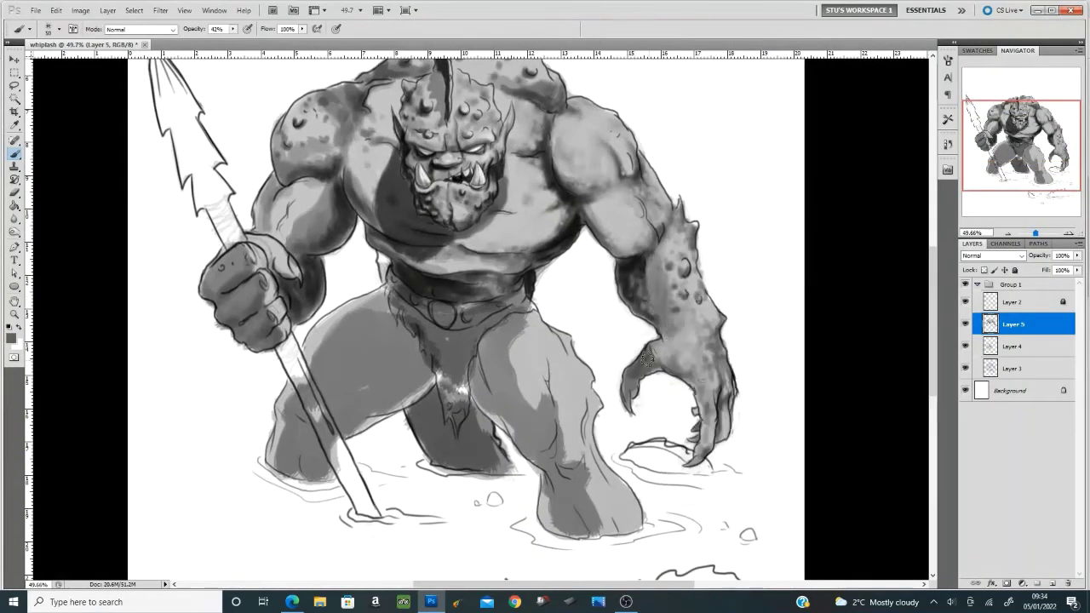
drag(698, 400, 724, 422)
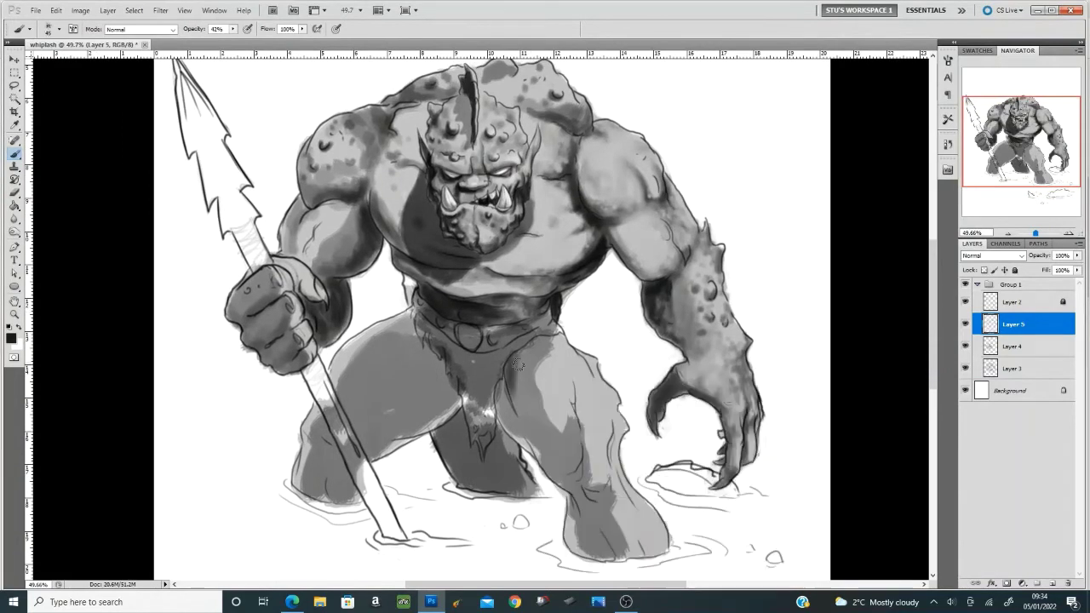
drag(499, 384, 562, 464)
right_click(579, 439)
drag(687, 452, 673, 452)
key(Return)
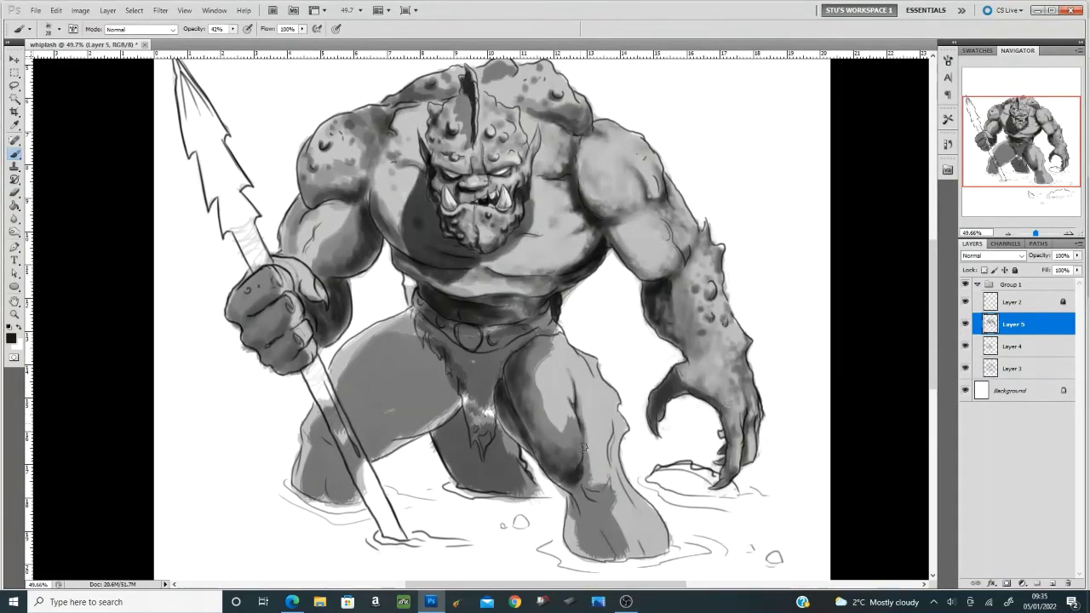
drag(570, 375, 588, 464)
drag(601, 556, 592, 498)
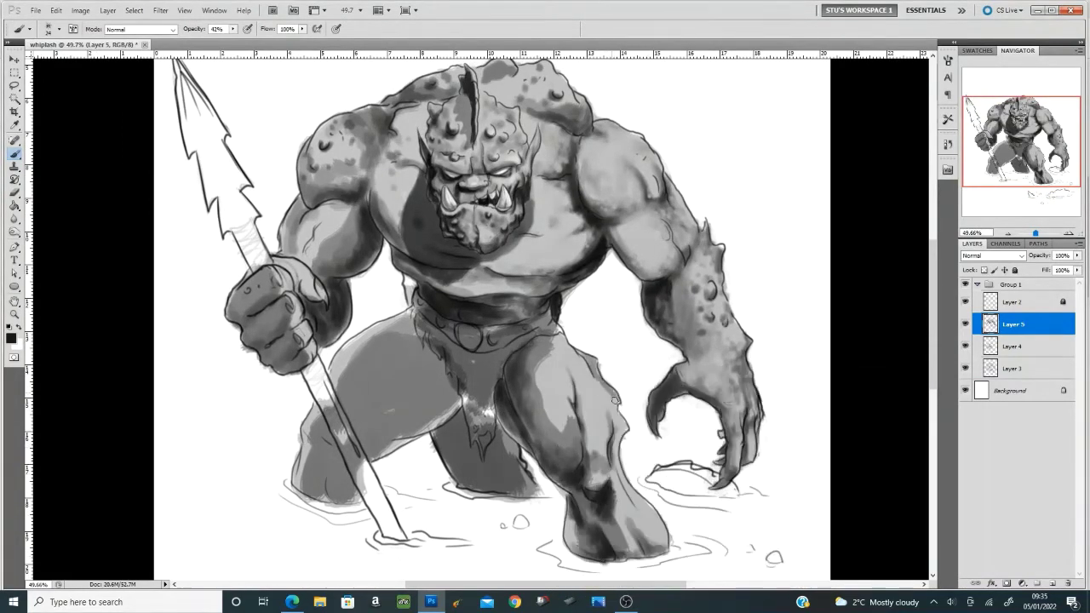
- Shade the thigh and crotch with a larger brush in a sampled light grey
alt+click(537, 366)
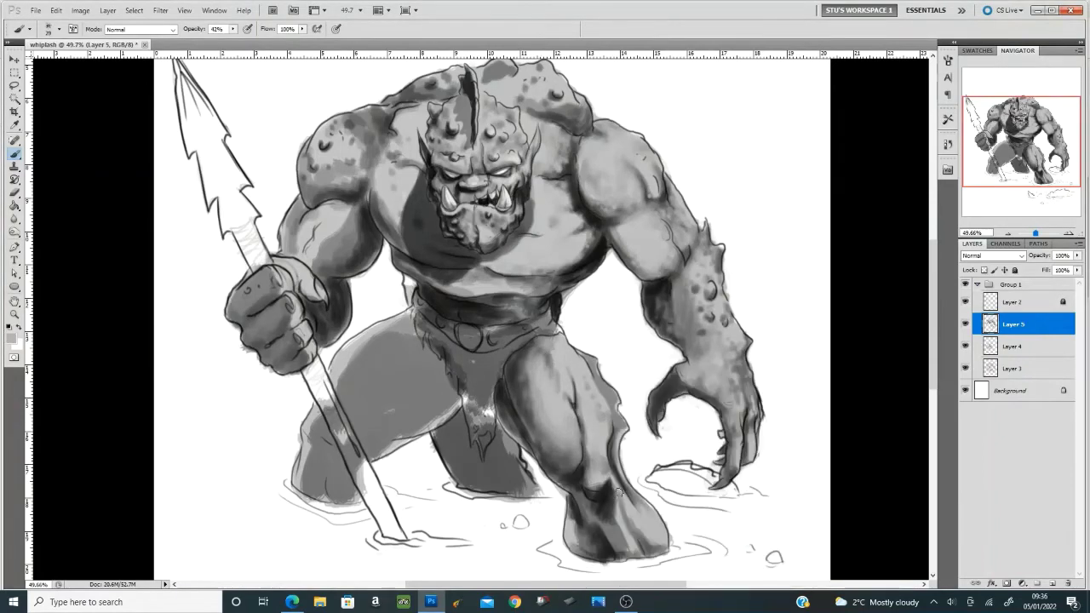
key(bracketright)
key(bracketright)
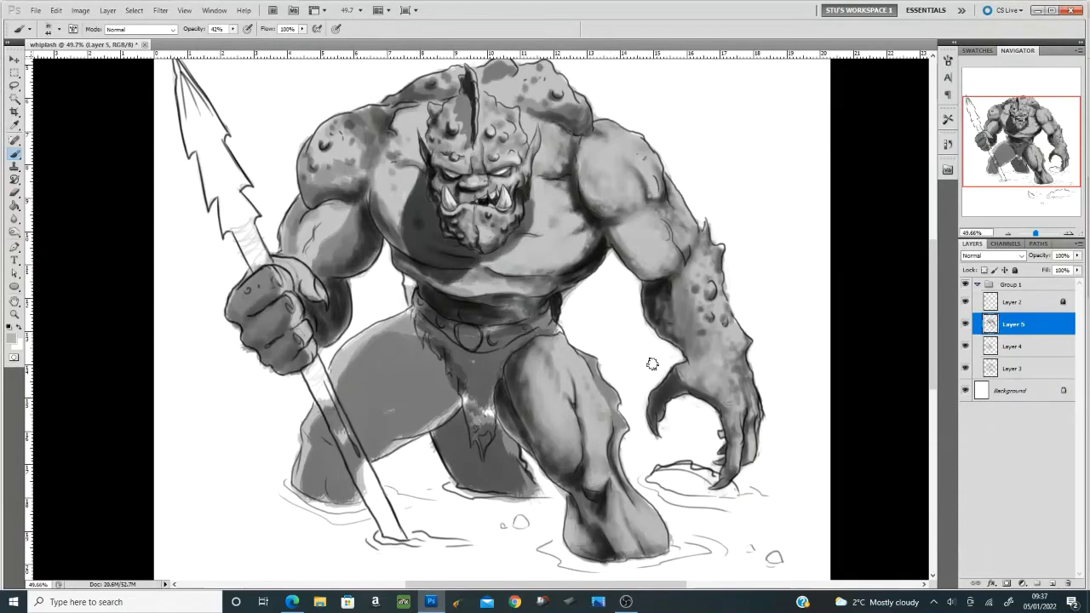
drag(391, 341, 400, 426)
drag(324, 426, 341, 502)
right_click(522, 354)
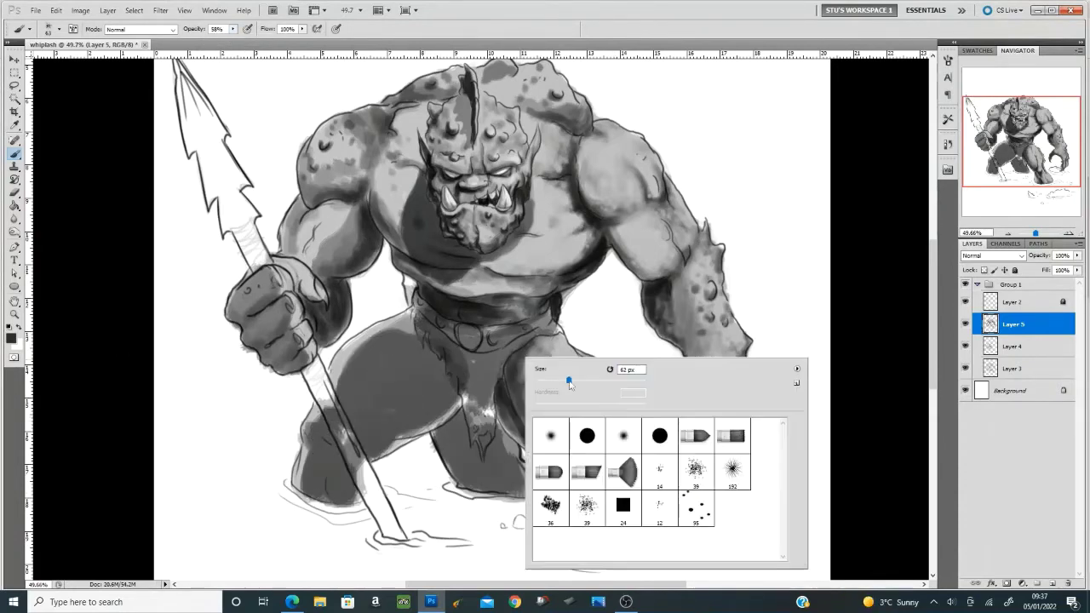
drag(451, 417, 501, 439)
- Raise the brush opacity to 69% and darken the gap between the legs
right_click(460, 317)
key(6)
key(9)
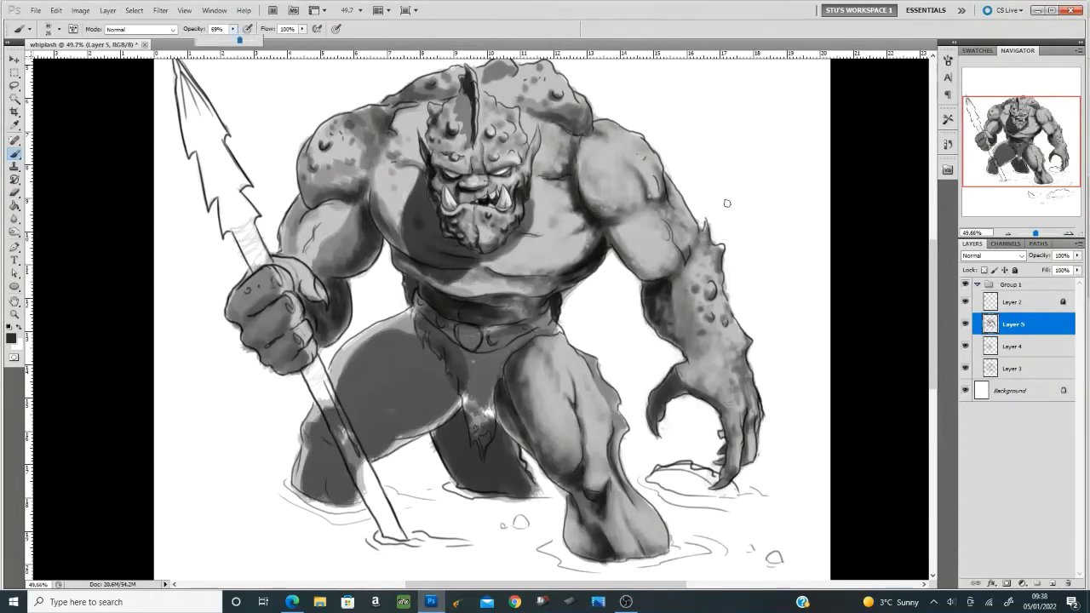
drag(489, 372, 500, 302)
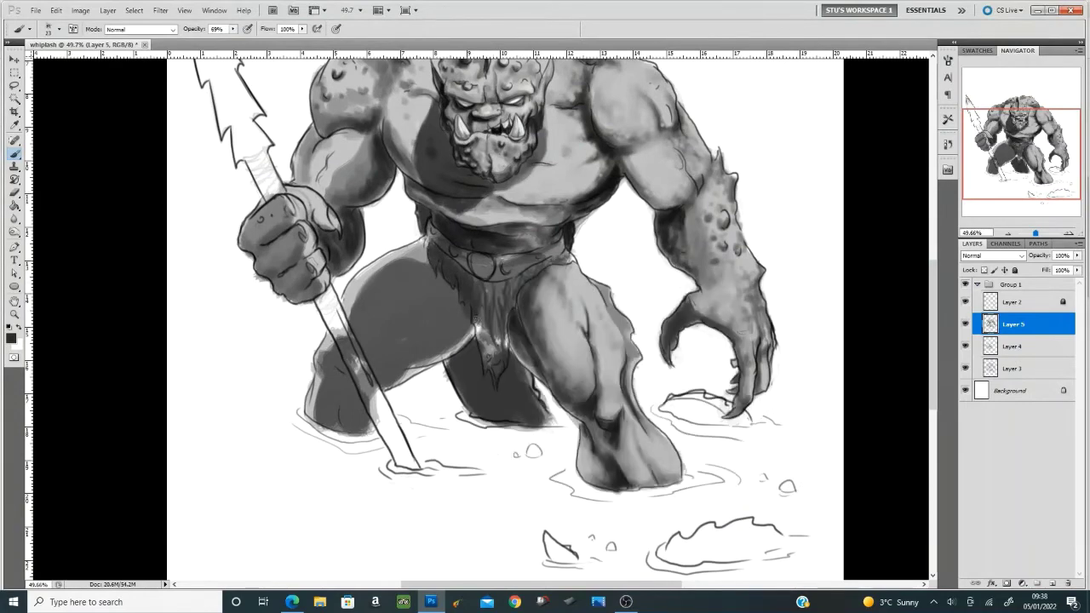
mouse_move(467, 349)
mouse_down()
mouse_move(480, 396)
mouse_move(519, 368)
mouse_move(500, 290)
mouse_move(509, 266)
mouse_up()
key(bracketleft)
key(bracketleft)
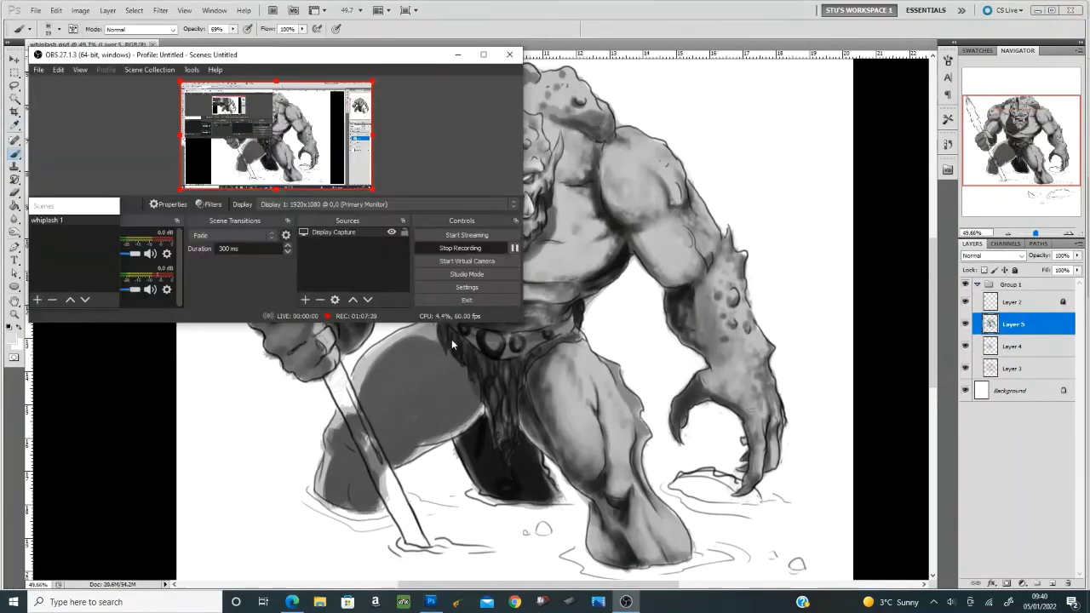
right_click(620, 253)
- Make the brush smaller using the brush size choices
key(Escape)
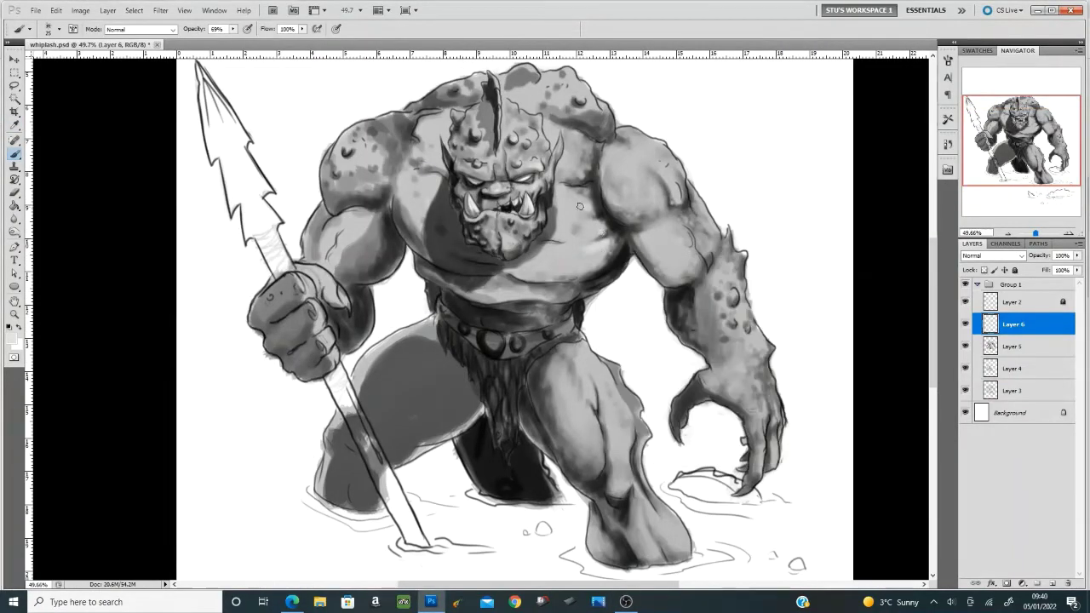
right_click(668, 198)
key(Escape)
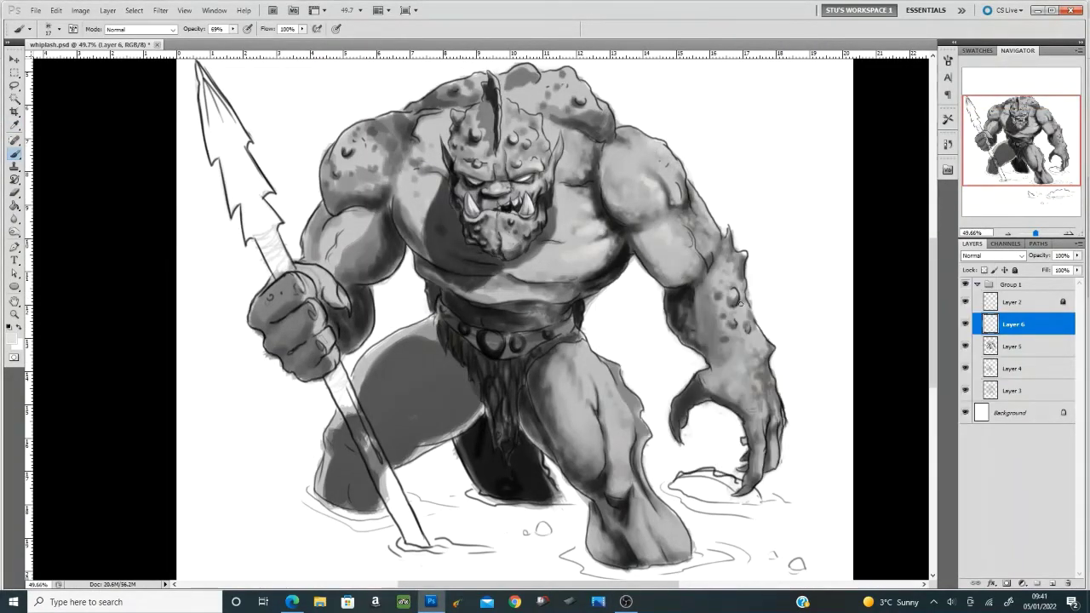
right_click(540, 189)
key(Escape)
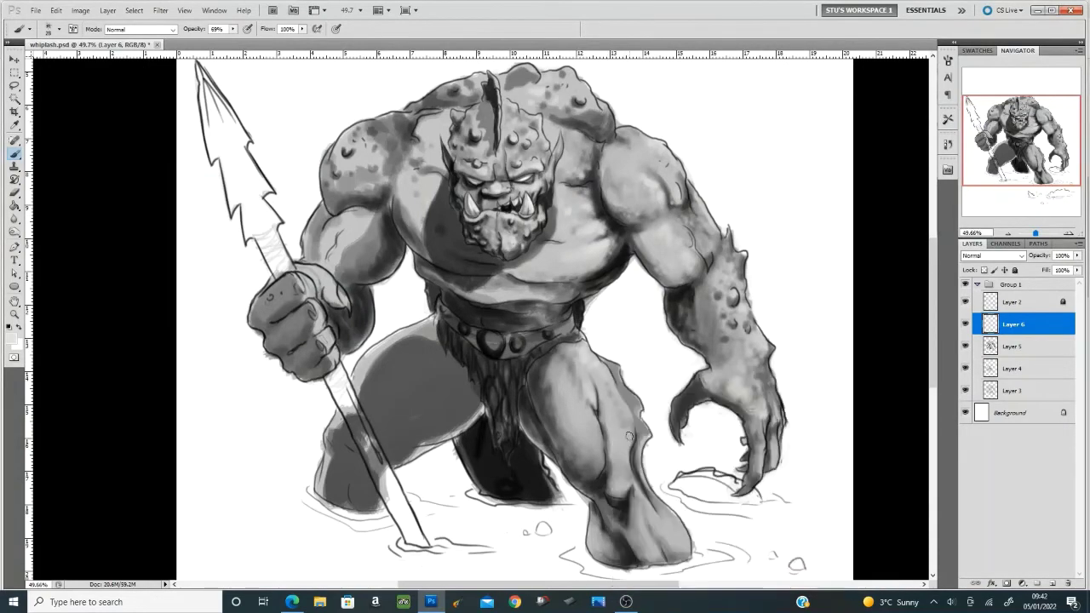
right_click(588, 346)
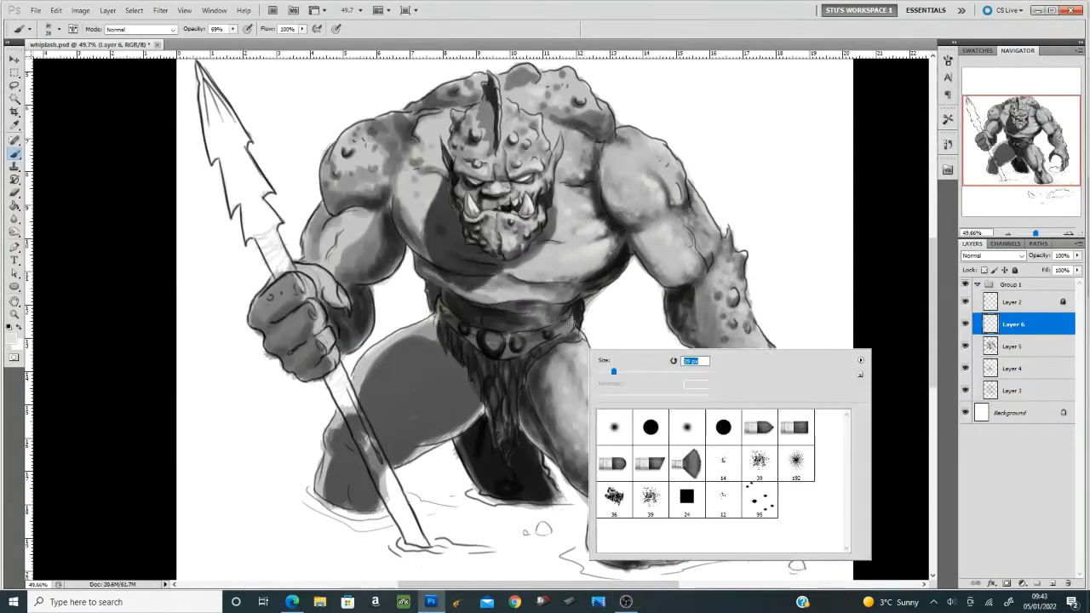
key(Escape)
- Step down to Layer 3 and zoom out to see the whole figure
drag(577, 333, 606, 384)
drag(854, 210, 854, 134)
key(e)
key(alt+bracketleft)
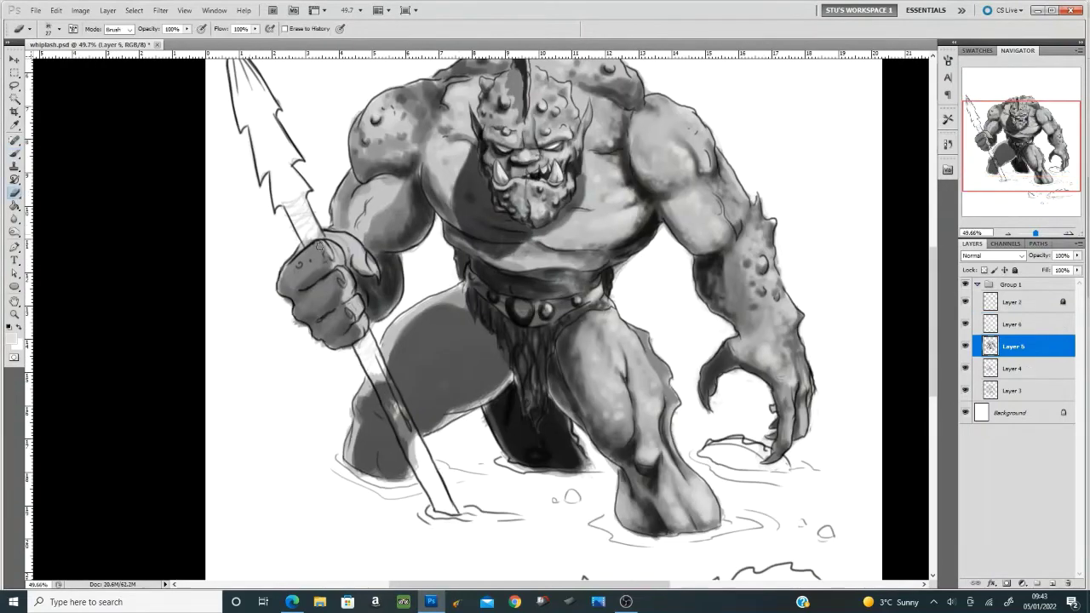
key(alt+bracketleft)
key(alt+bracketleft)
key(ctrl+minus)
- On a new layer at 21% opacity, darken the torso, thigh, left shoulder, chest and fist
key(b)
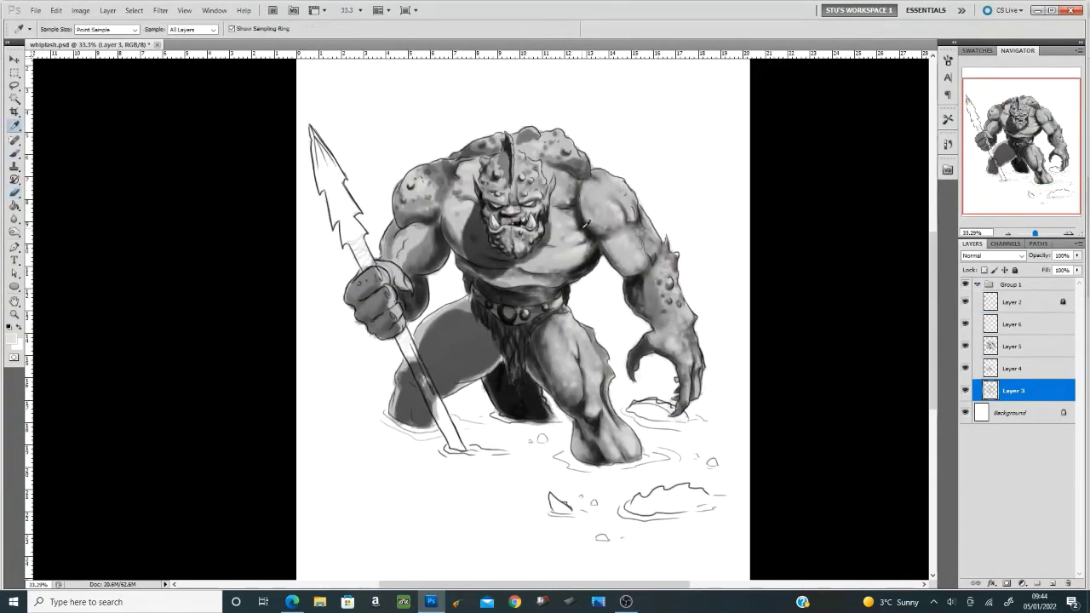
key(ctrl+shift+alt+n)
right_click(485, 256)
key(Escape)
key(2)
key(1)
mouse_move(481, 244)
mouse_down()
mouse_move(477, 341)
mouse_move(430, 332)
mouse_up()
mouse_move(422, 264)
mouse_down()
mouse_move(417, 200)
mouse_move(438, 179)
mouse_up()
drag(588, 247, 563, 274)
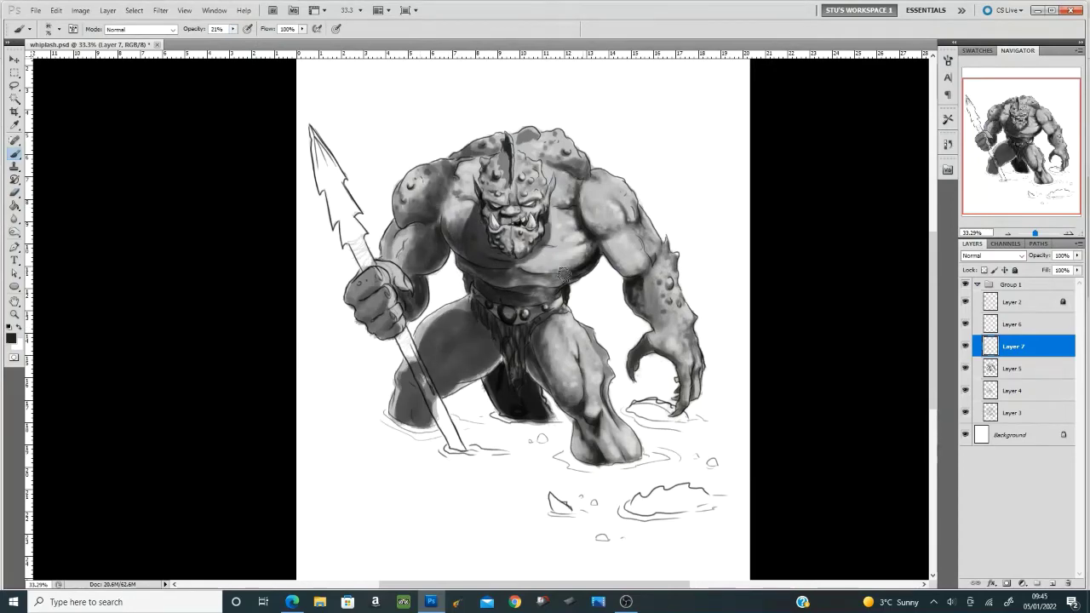
drag(379, 309, 375, 332)
- Zoom in closer on the warrior and set the brush opacity to 43%
right_click(414, 280)
key(Escape)
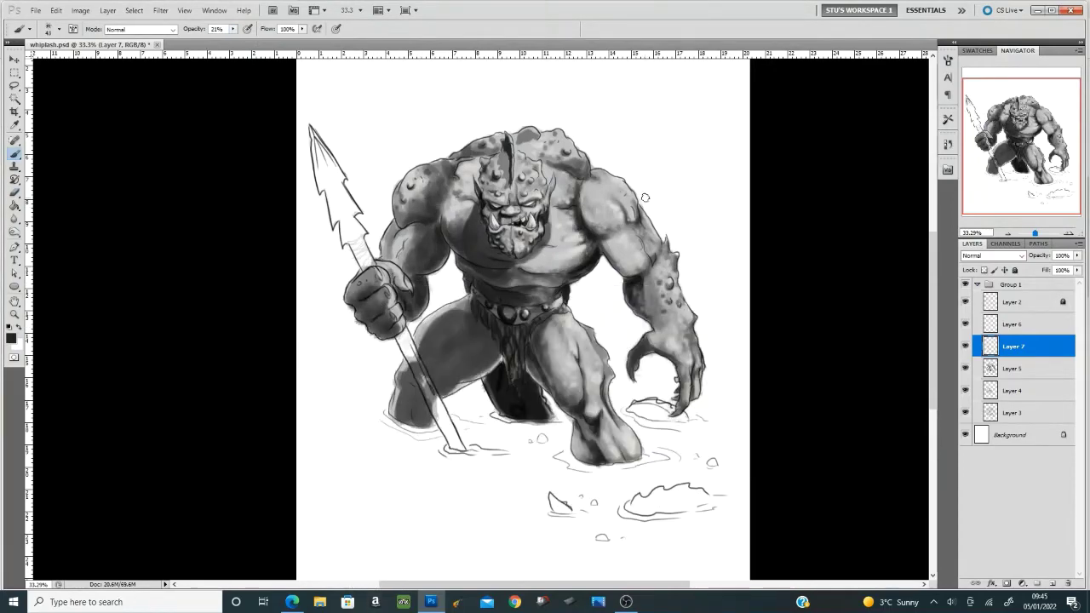
scroll(411, 223, up, 3)
right_click(441, 188)
key(Escape)
key(4)
key(3)
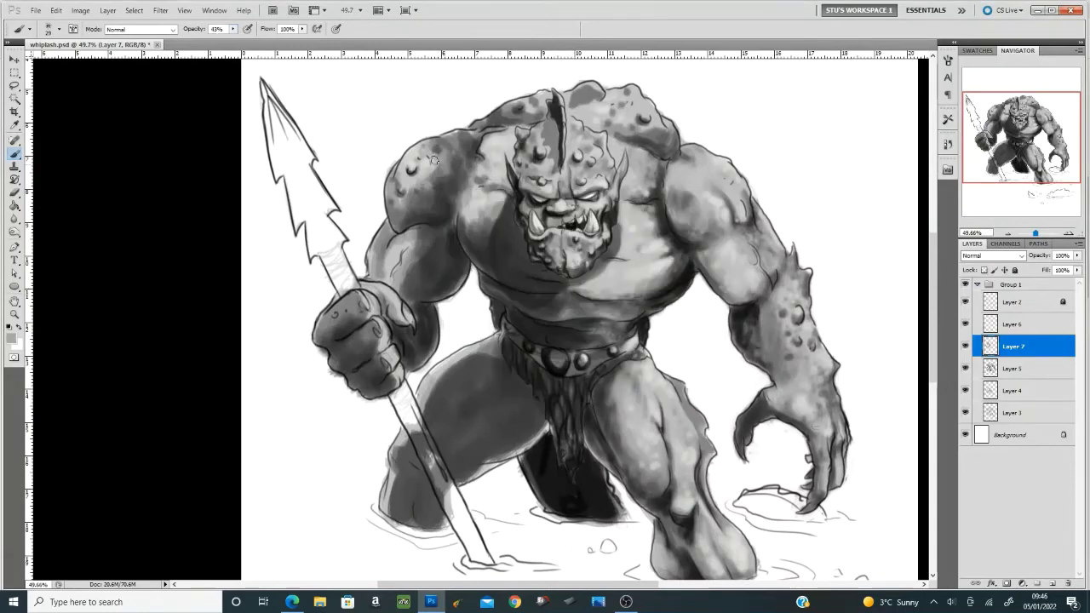
right_click(426, 241)
key(Escape)
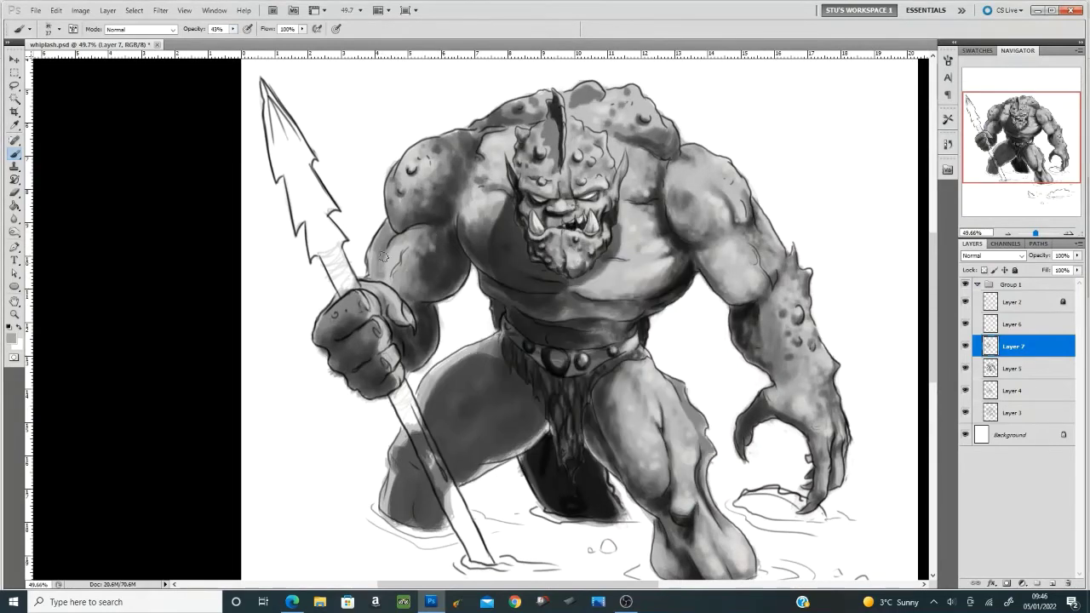
right_click(438, 284)
key(Escape)
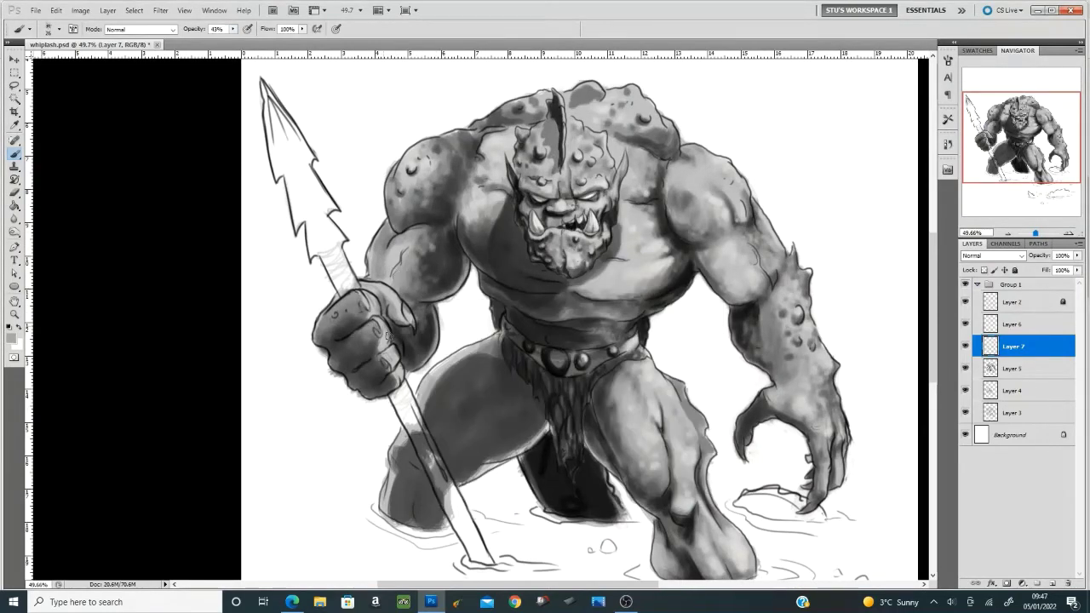
right_click(664, 337)
key(Escape)
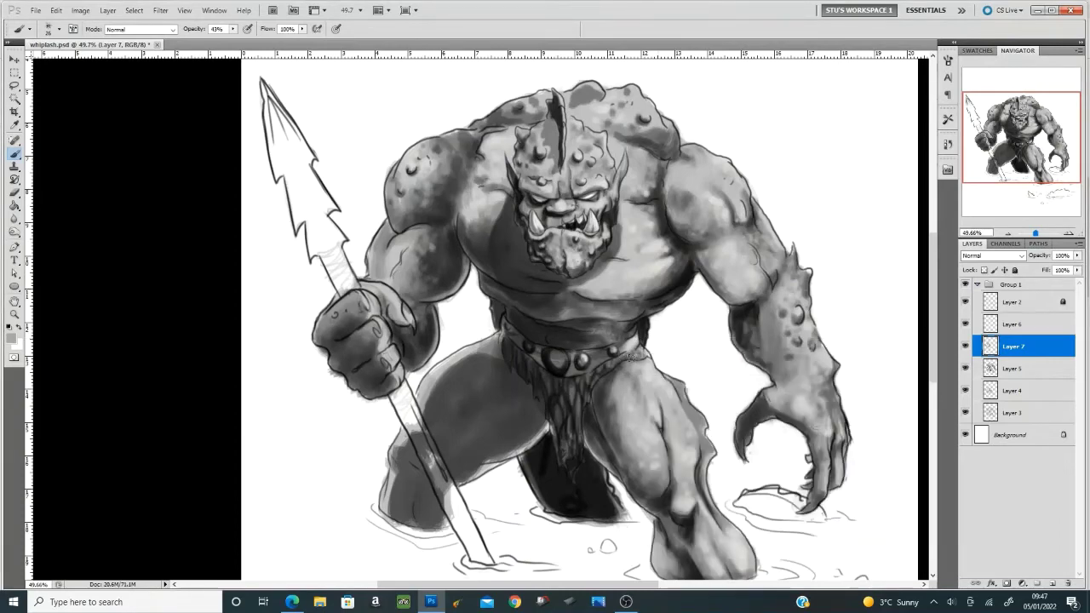
- With a 13 px black brush, paint dark shading on the left thigh and calf
key(bracketleft)
right_click(551, 386)
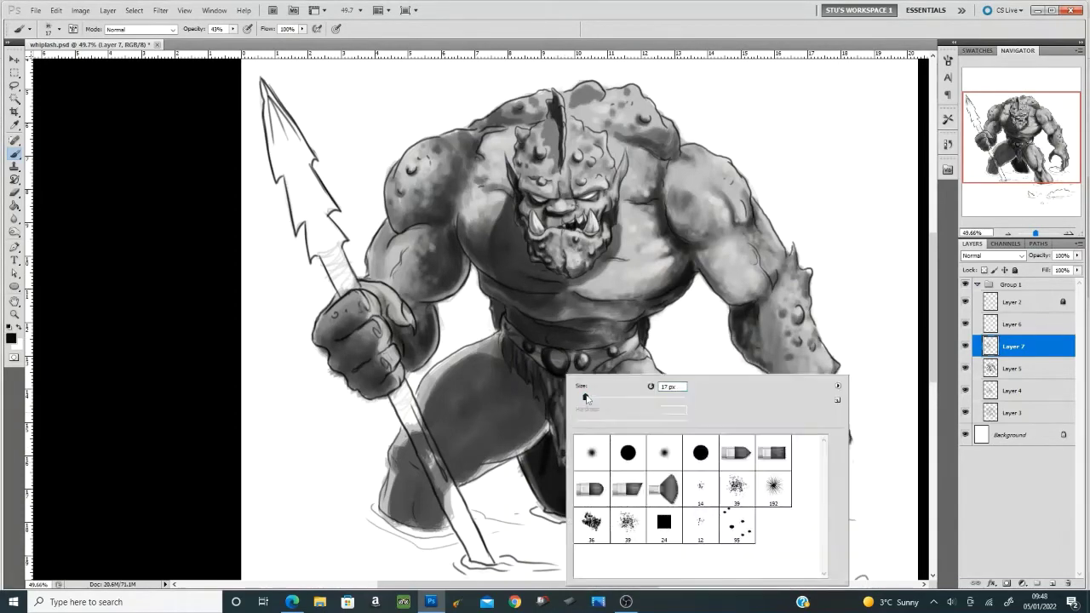
key(Escape)
drag(525, 382, 528, 434)
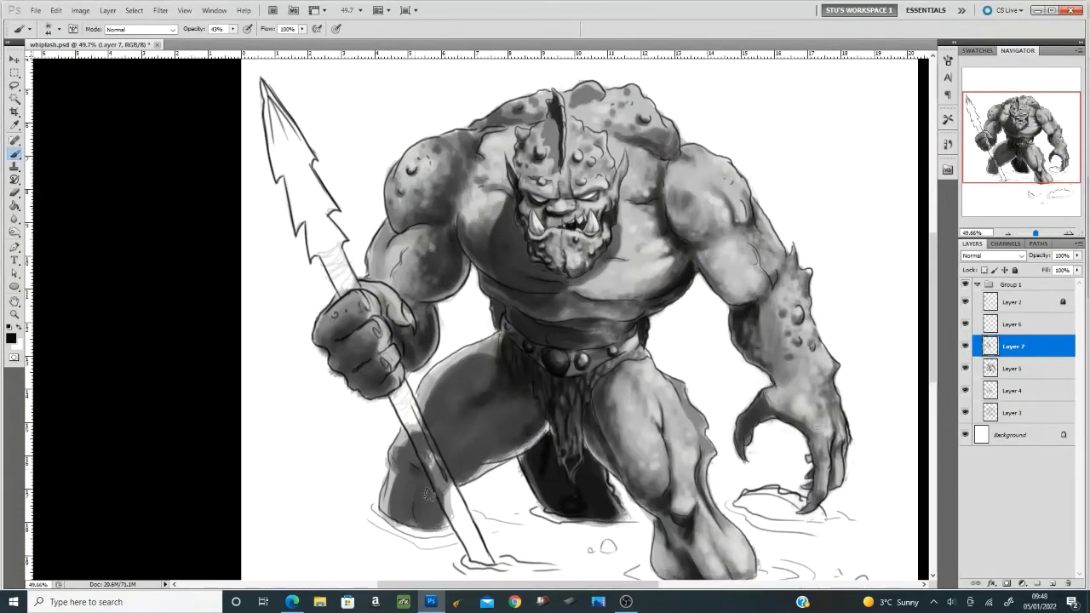
drag(418, 443, 408, 511)
right_click(404, 316)
key(Escape)
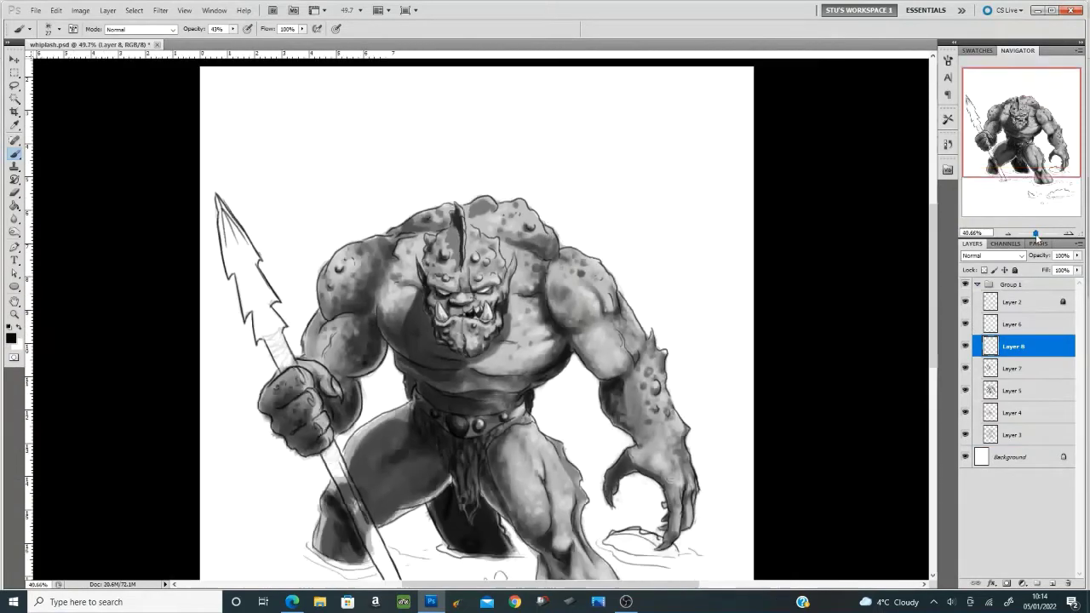
- Paint soft grey haze around the figure at 37% brush opacity
key(Return)
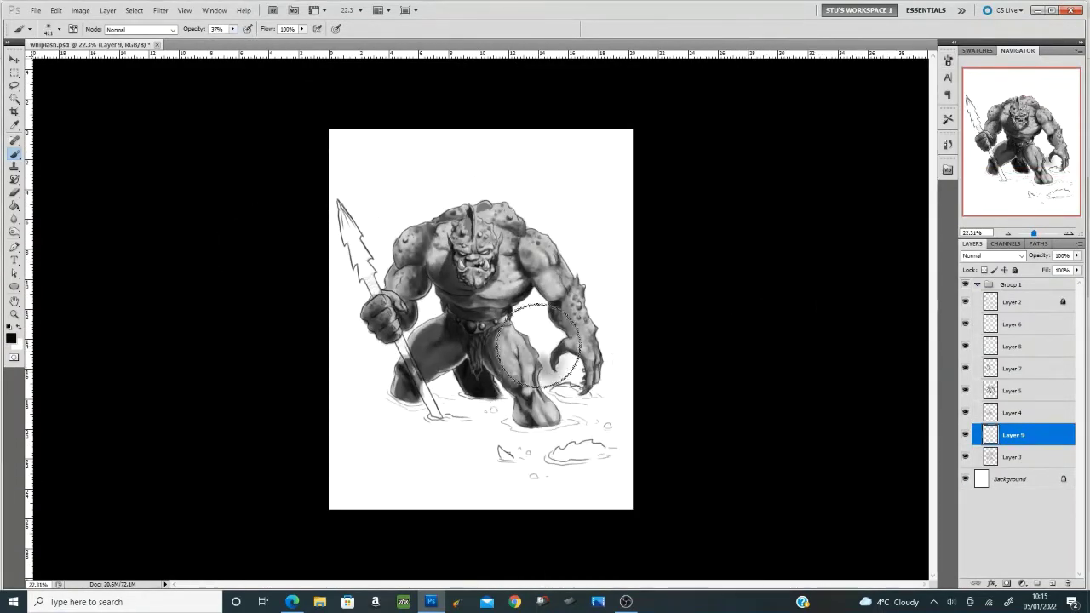
drag(511, 306, 596, 375)
drag(596, 298, 562, 207)
drag(380, 213, 426, 315)
right_click(570, 389)
drag(574, 387, 596, 386)
- Spread broad grey mist around the figure, legs and ground at 18% opacity
key(Return)
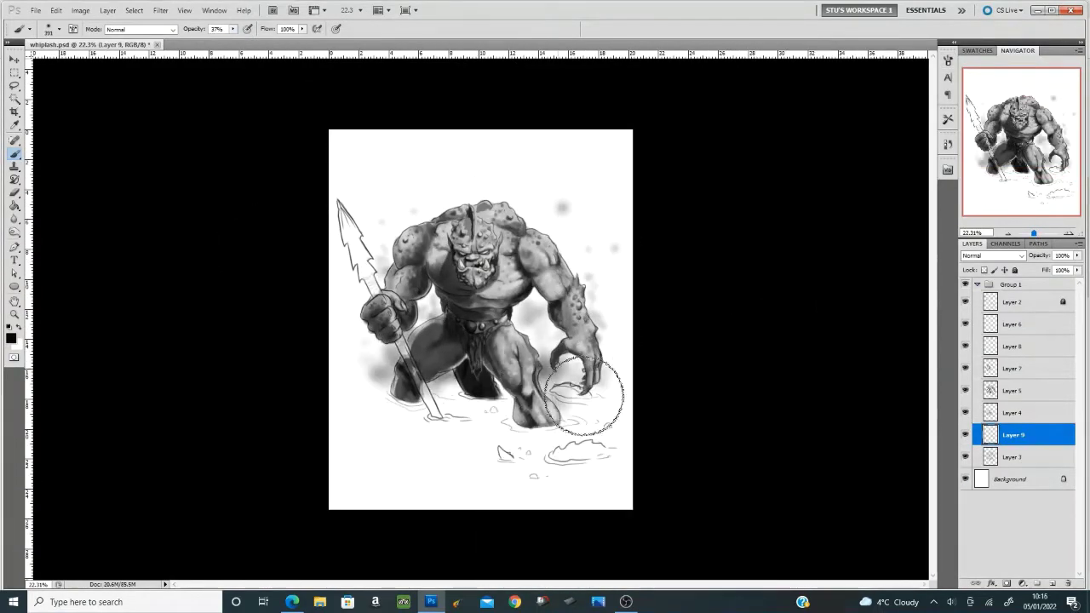
mouse_move(528, 357)
mouse_down()
mouse_move(545, 221)
mouse_move(392, 213)
mouse_up()
key(1)
key(8)
mouse_move(587, 255)
mouse_down()
mouse_move(478, 393)
mouse_move(579, 374)
mouse_up()
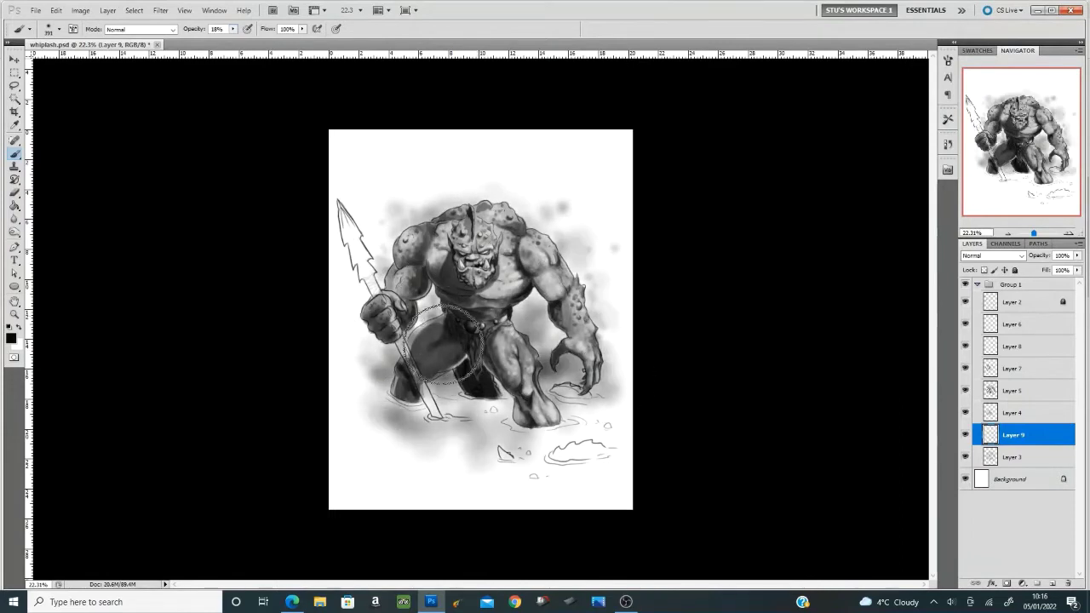
drag(503, 426, 596, 460)
- Set white as the painting colour and add a new layer for white mist
key(e)
key(F5)
key(b)
right_click(570, 383)
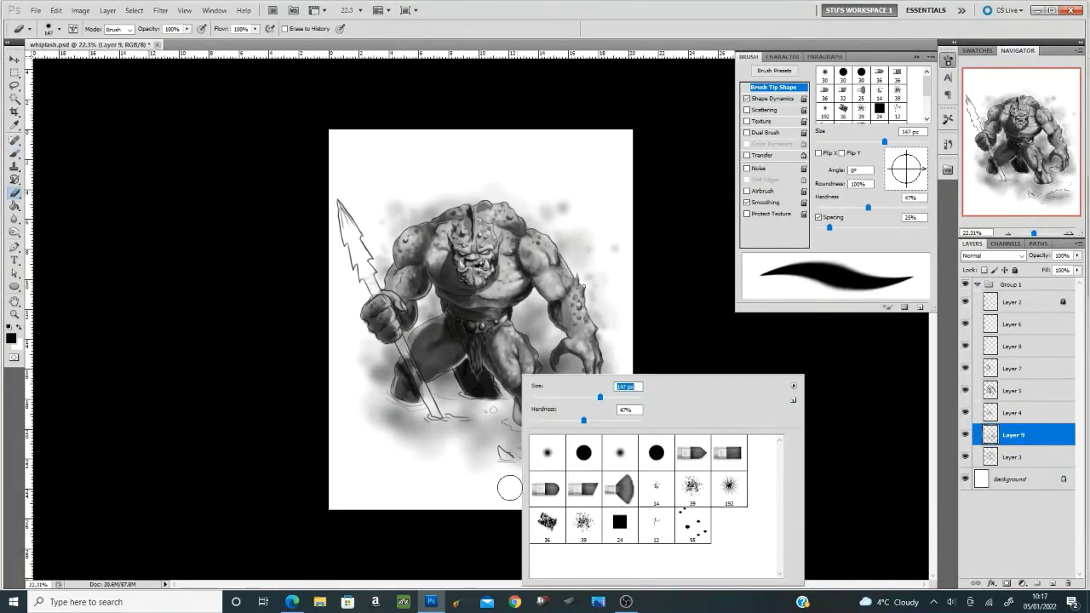
key(x)
right_click(541, 267)
key(Return)
key(ctrl+shift+alt+n)
- Paint white mist over the ground and water and around the legs and spear arm
mouse_move(371, 420)
mouse_down()
mouse_move(490, 464)
mouse_move(613, 481)
mouse_move(494, 392)
mouse_move(630, 383)
mouse_up()
right_click(556, 396)
drag(558, 398, 542, 397)
mouse_move(377, 401)
mouse_down()
mouse_move(519, 405)
mouse_move(596, 393)
mouse_up()
drag(530, 416, 588, 455)
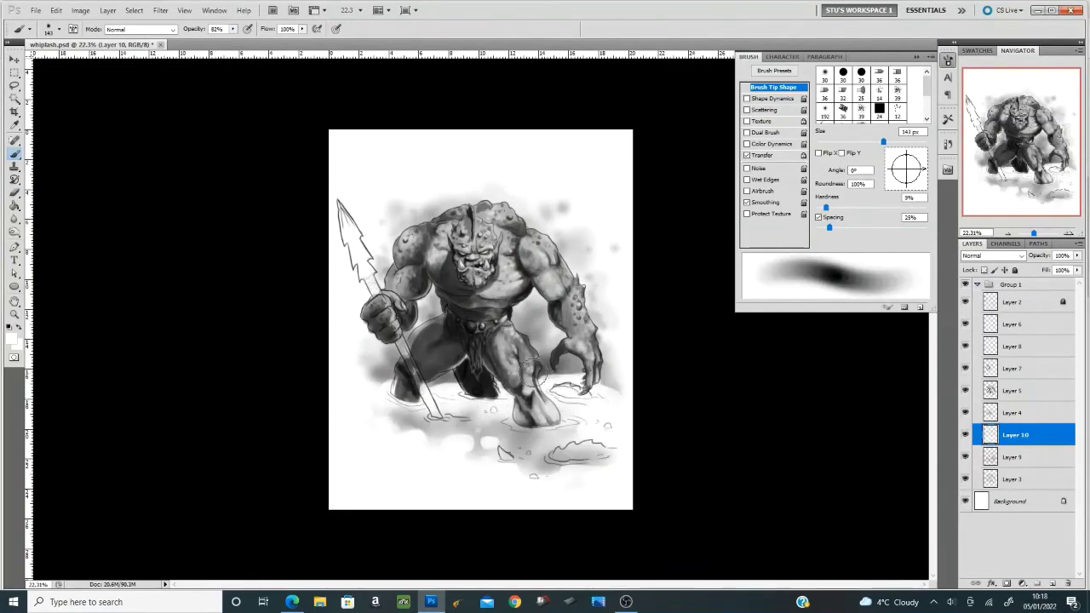
mouse_move(521, 378)
mouse_down()
mouse_move(548, 372)
mouse_move(498, 341)
mouse_move(430, 332)
mouse_up()
mouse_move(430, 375)
mouse_down()
mouse_move(401, 255)
mouse_move(390, 338)
mouse_up()
- Erase mist overlapping the head and clawed arm, zoom in, and add a new top layer
key(e)
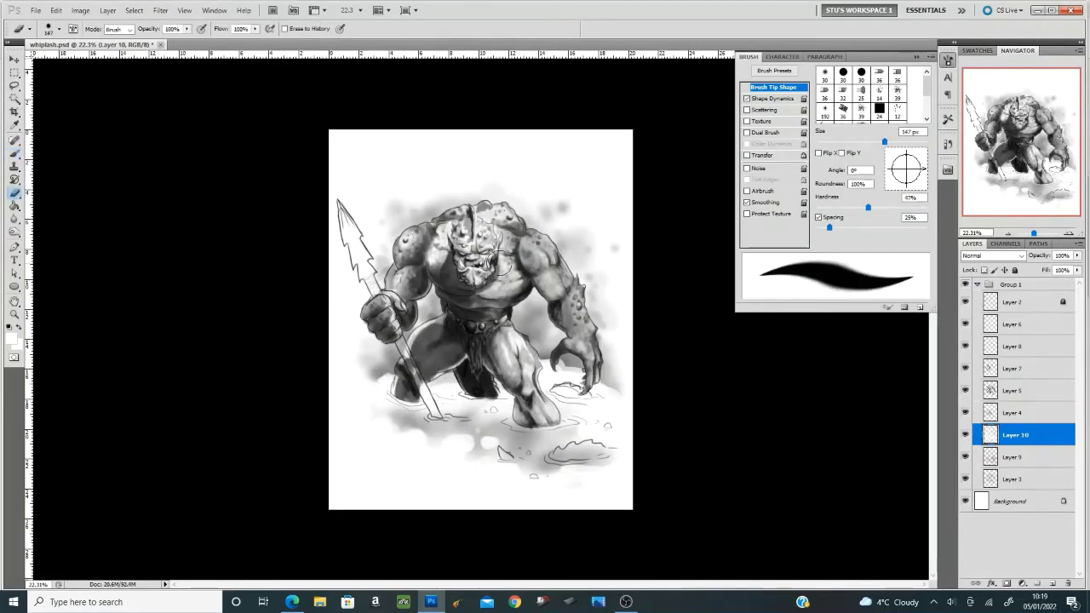
drag(487, 230, 460, 266)
key(alt+bracketleft)
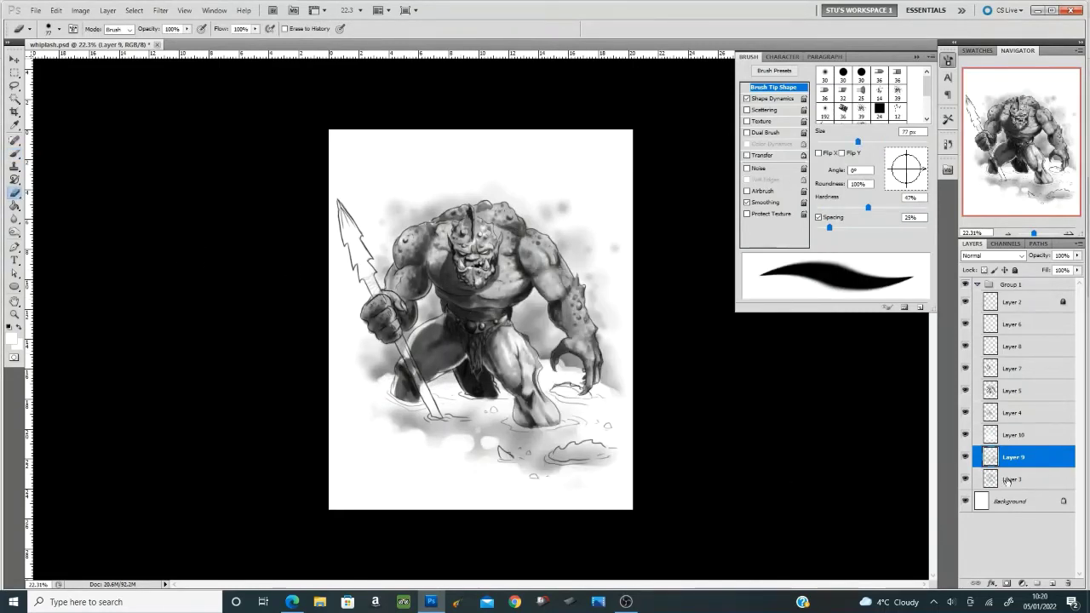
key(alt+bracketright)
key(ctrl+plus)
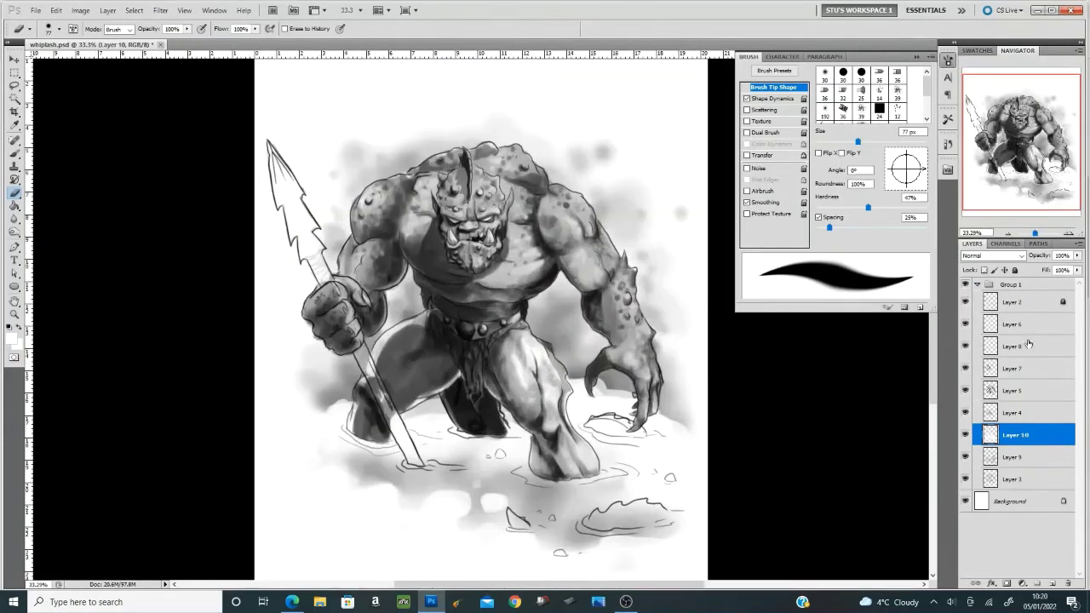
key(ctrl+shift+alt+n)
- Paint light strokes down the forearm and shade the lower forearm near the wrist
key(b)
right_click(607, 275)
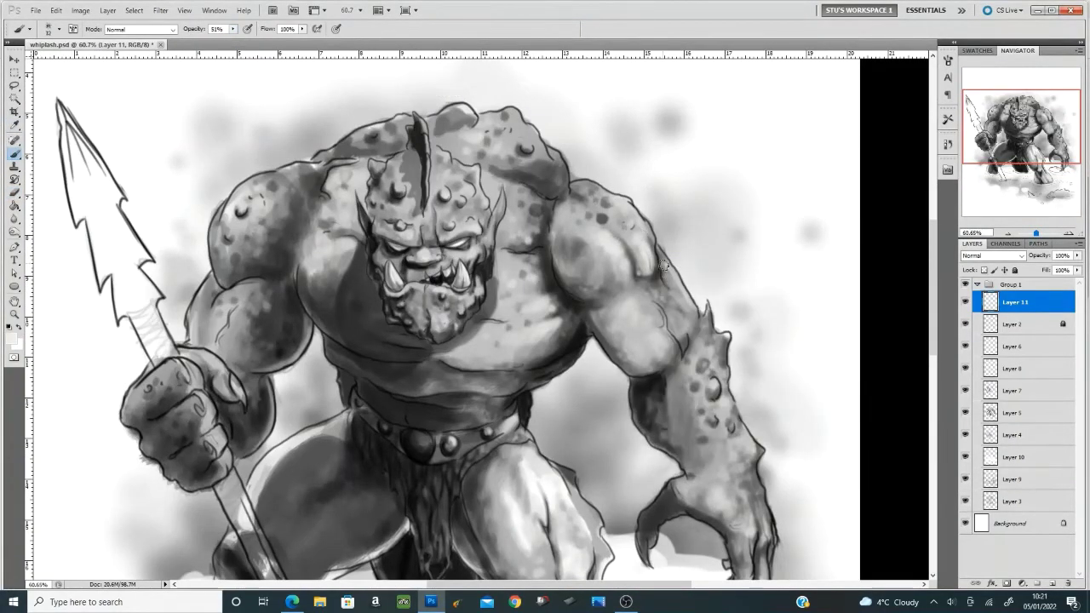
scroll(715, 307, down, 2)
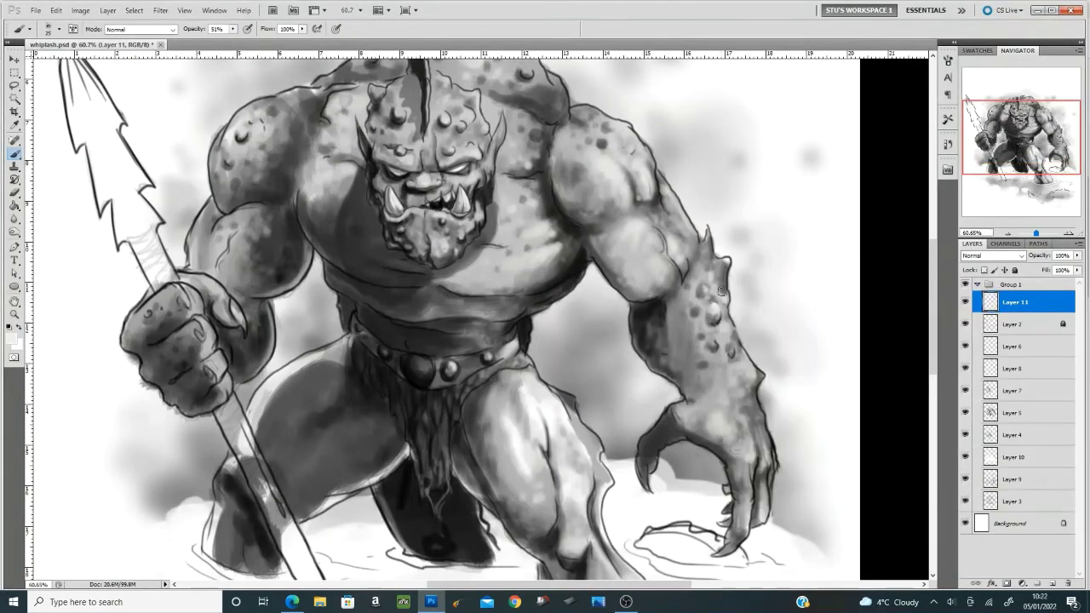
drag(699, 302, 736, 377)
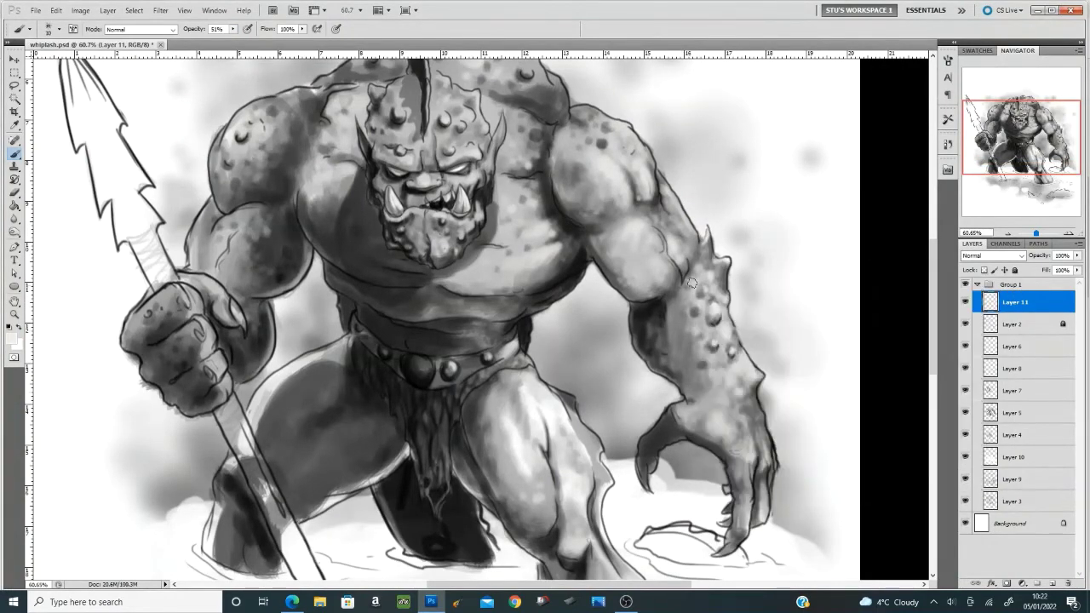
drag(692, 282, 752, 460)
scroll(666, 188, up, 2)
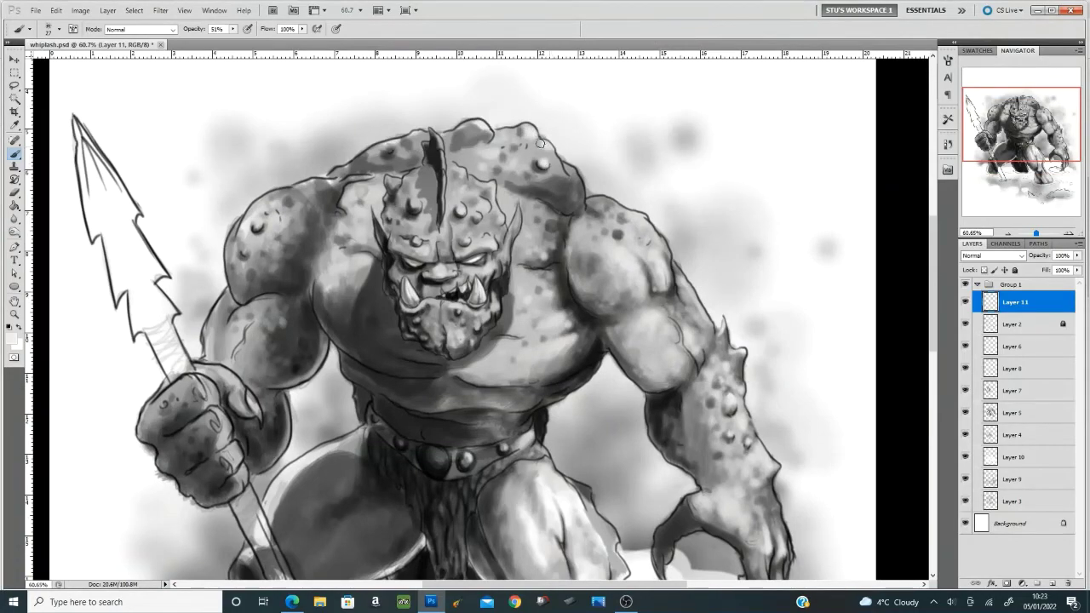
- Raise the brush opacity to 76% and fine-tune the brush size for the shoulder highlights
right_click(610, 238)
key(Escape)
key(7)
key(6)
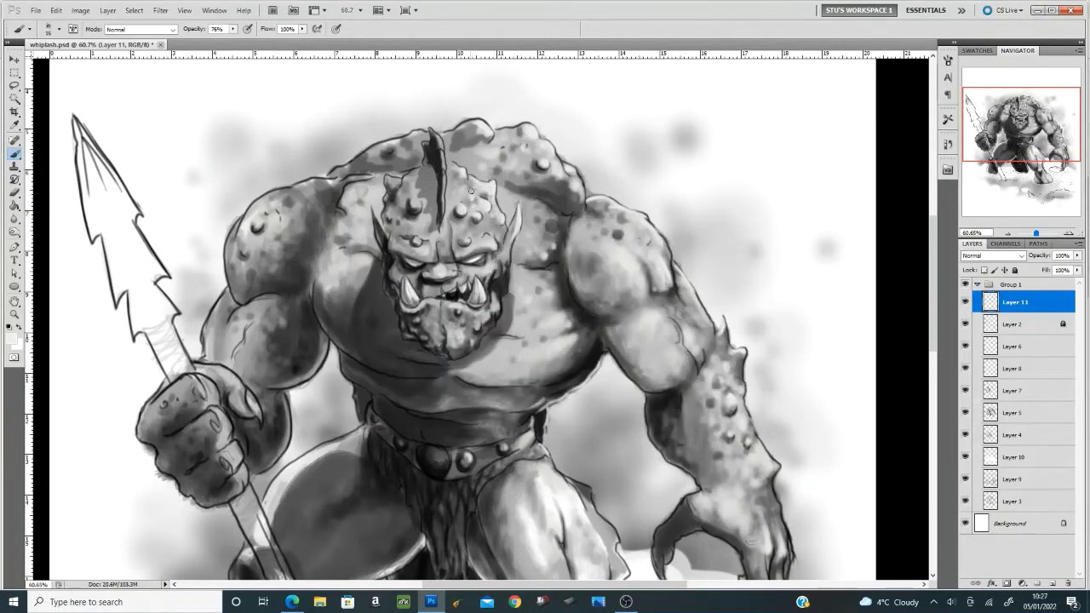
right_click(494, 243)
key(Escape)
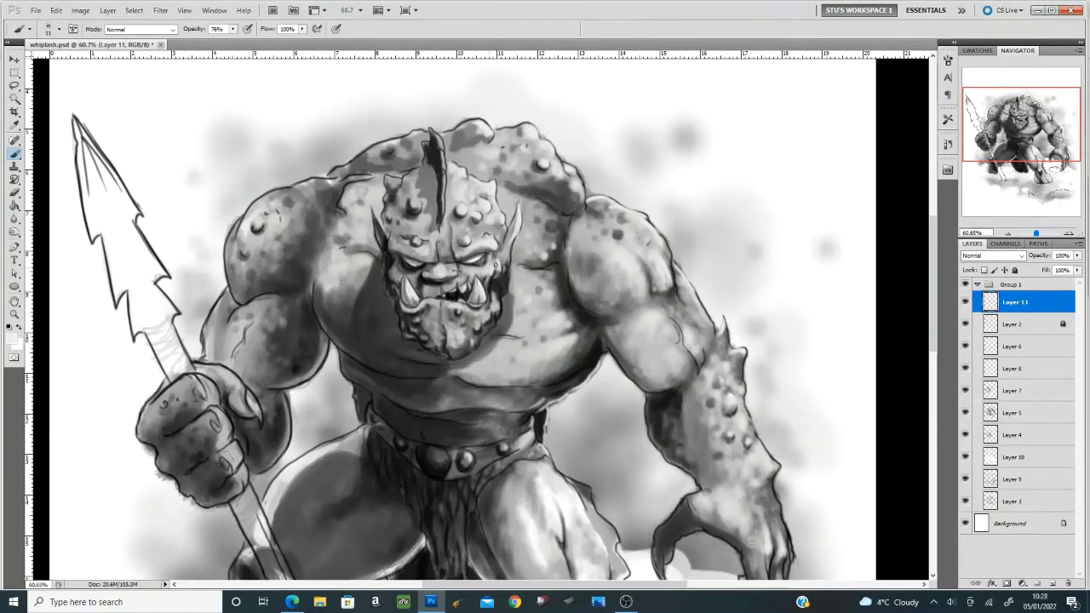
right_click(490, 329)
key(Escape)
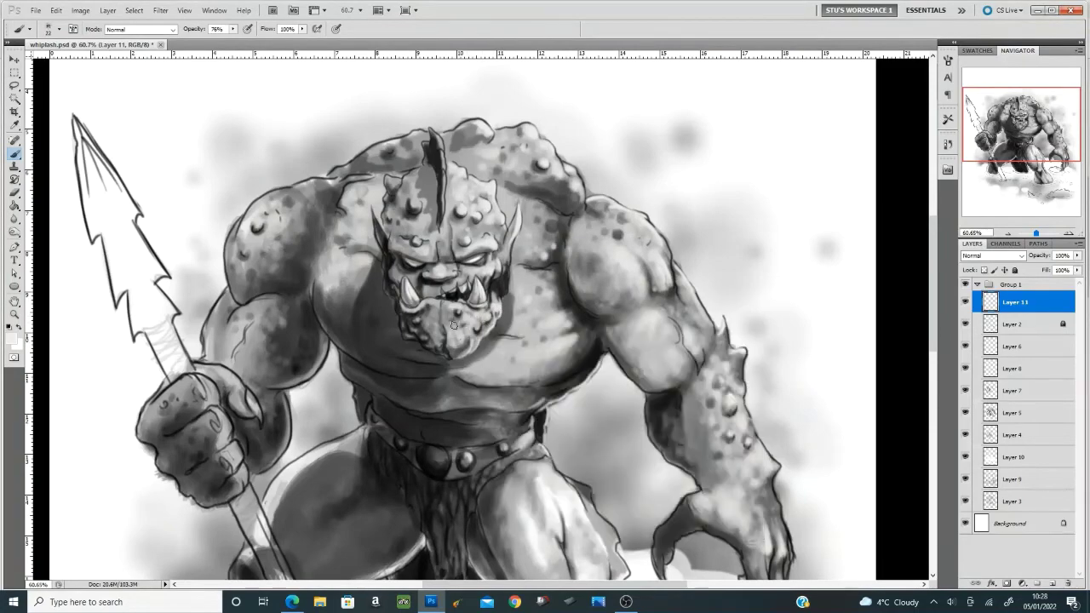
right_click(484, 290)
key(Escape)
right_click(460, 263)
key(Escape)
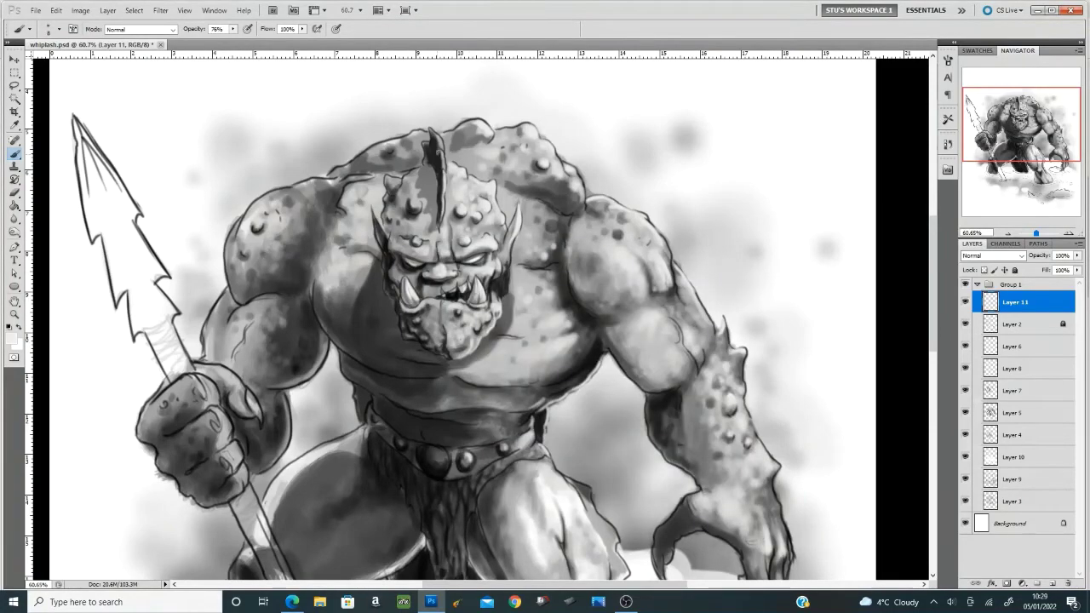
scroll(428, 181, down, 2)
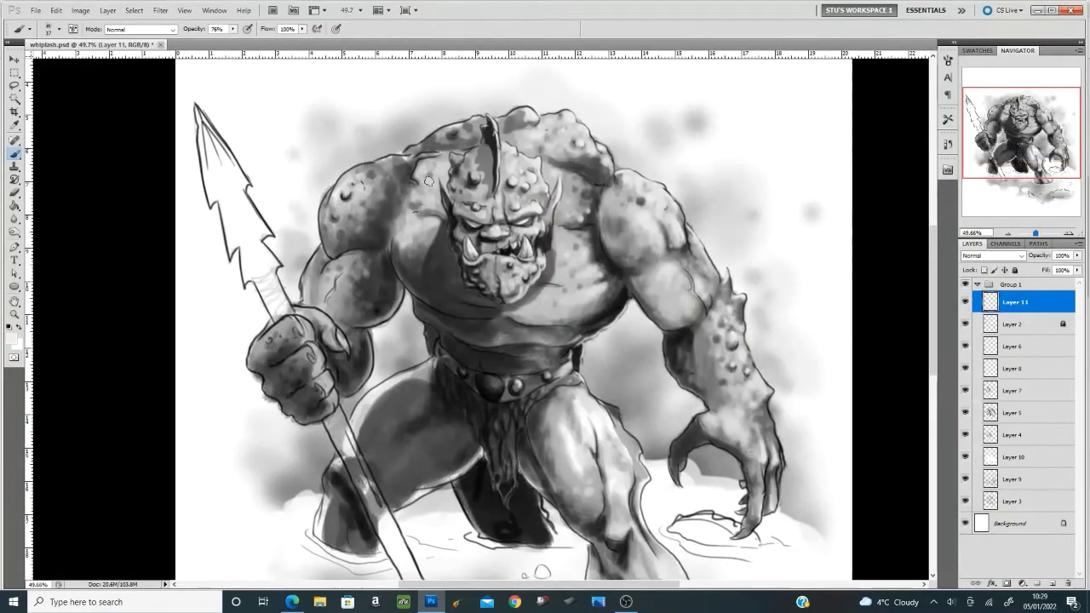
- Set the brush size to 30 for shading the fist
right_click(428, 146)
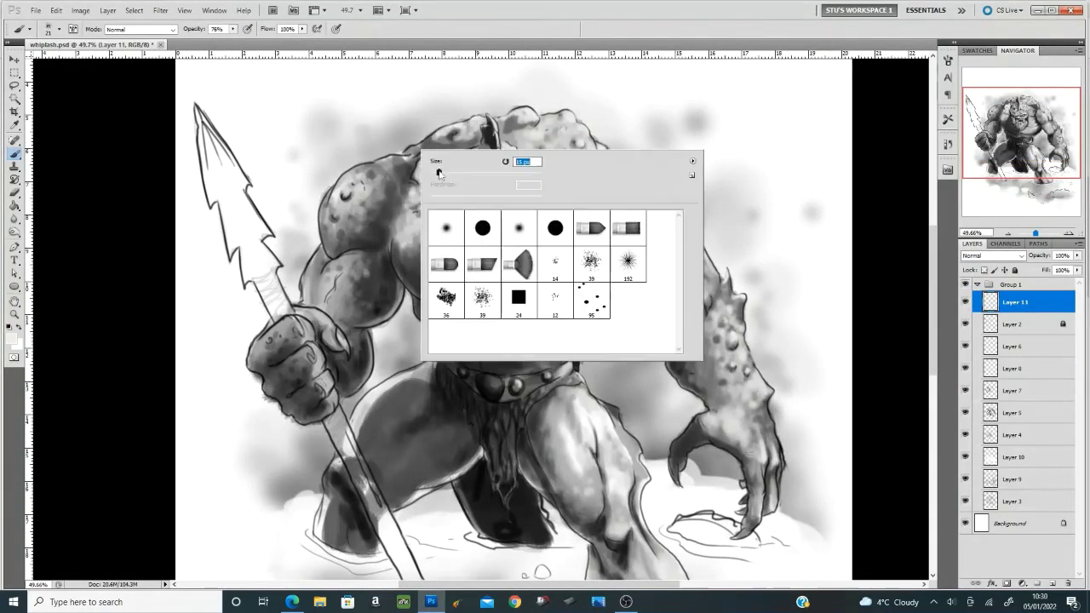
key(Escape)
right_click(375, 178)
text(30)
key(Return)
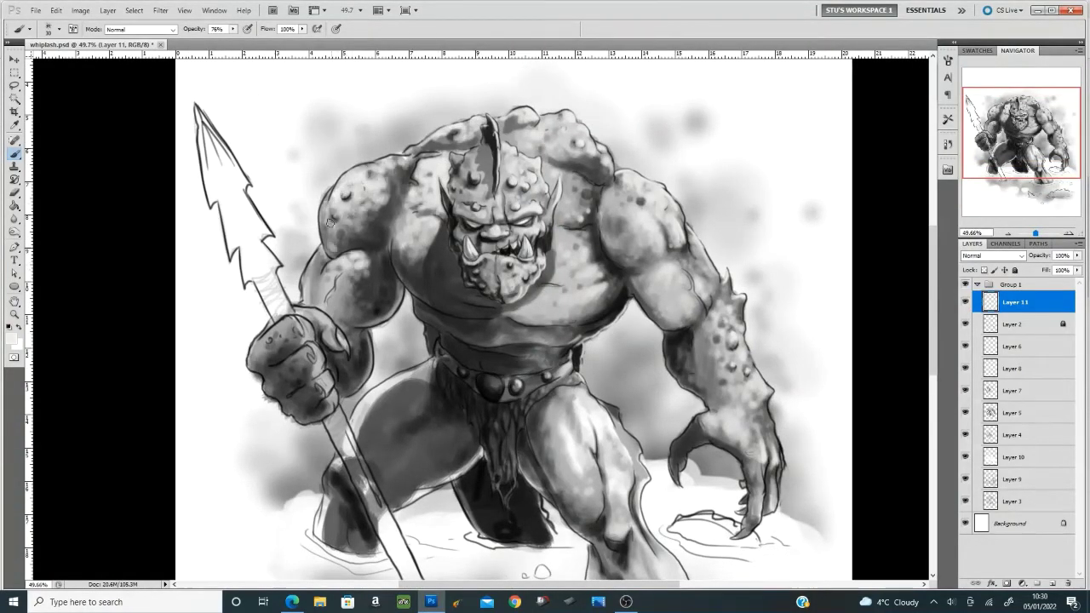
- Check and adjust the brush size several times over the arm
right_click(341, 316)
key(Escape)
right_click(385, 340)
key(Escape)
right_click(389, 329)
key(Escape)
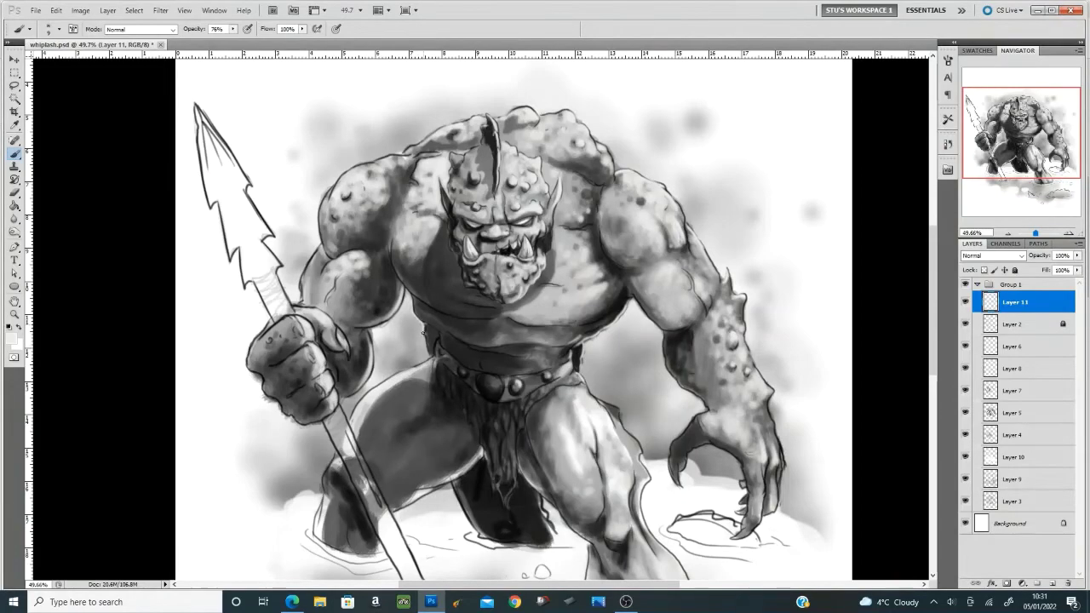
- Inspect the arm up close and switch to a smaller brush size
scroll(479, 454, down, 2)
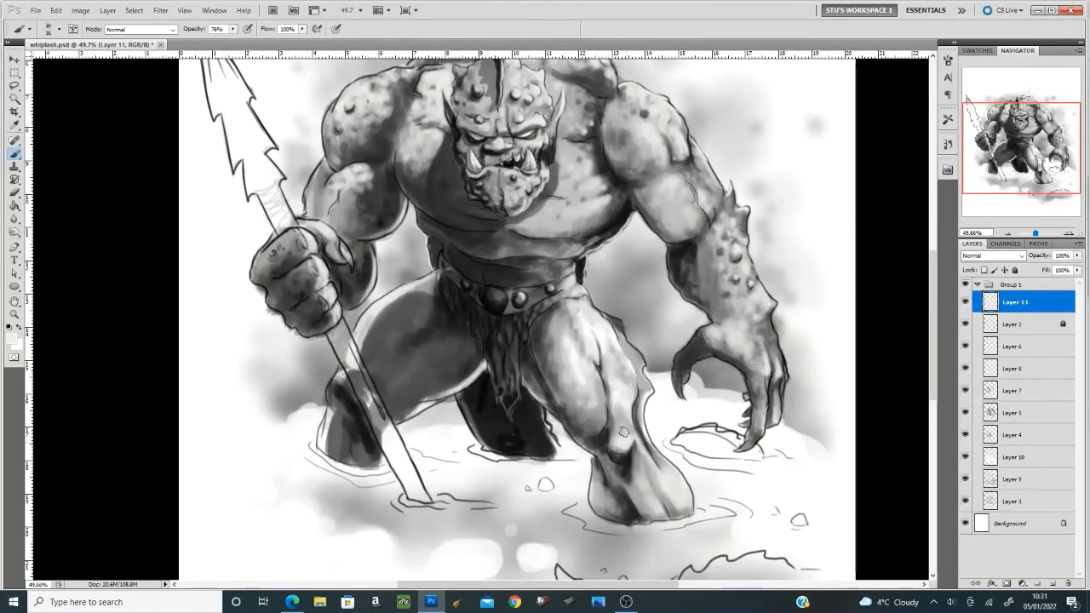
scroll(421, 352, up, 2)
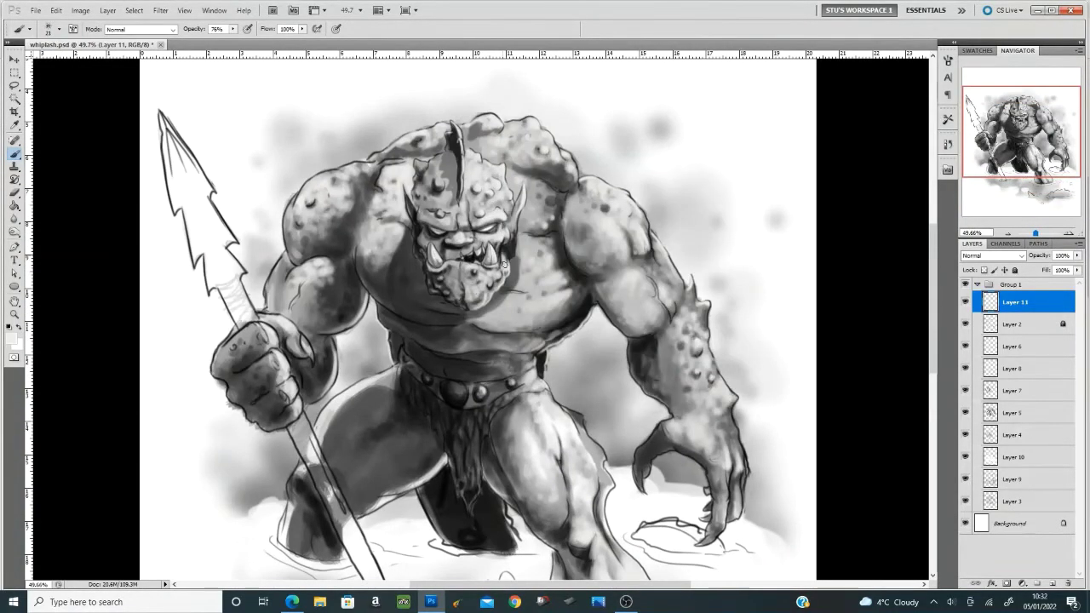
scroll(426, 278, down, 1)
scroll(425, 278, up, 1)
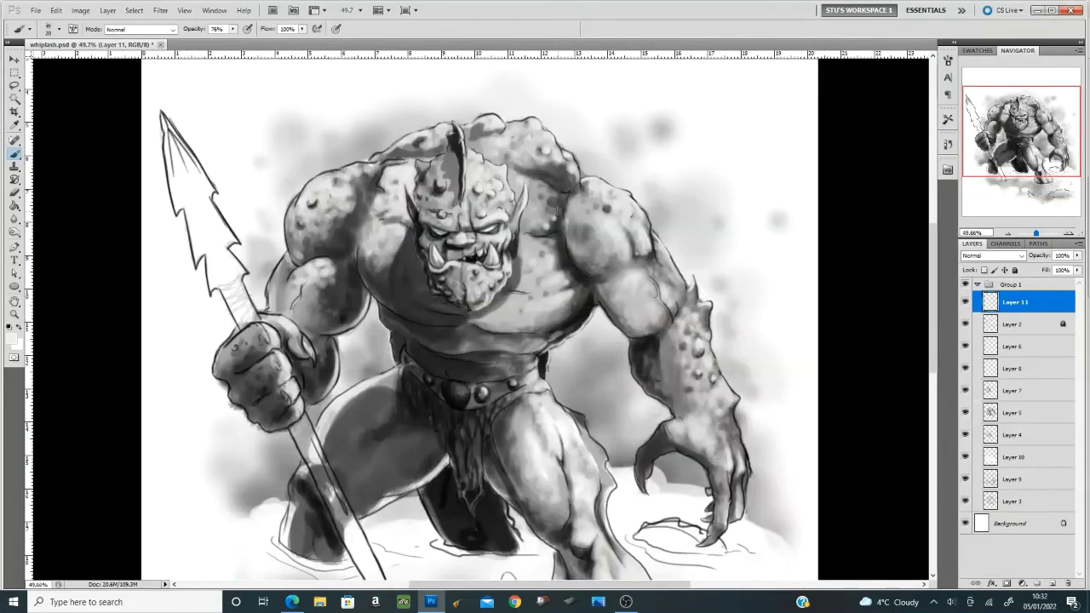
right_click(446, 284)
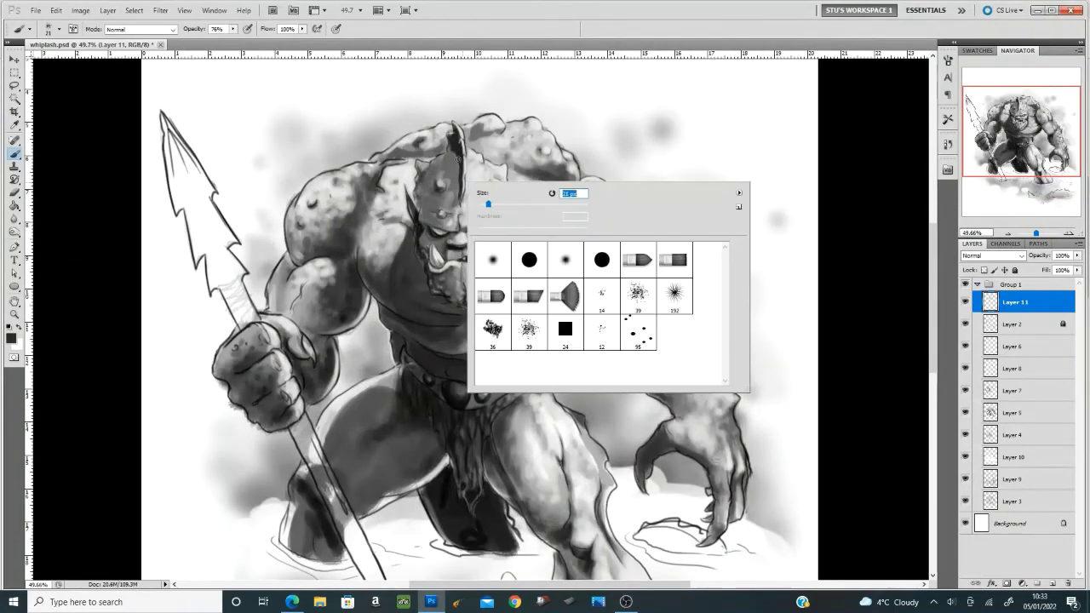
key(Escape)
scroll(426, 281, up, 2)
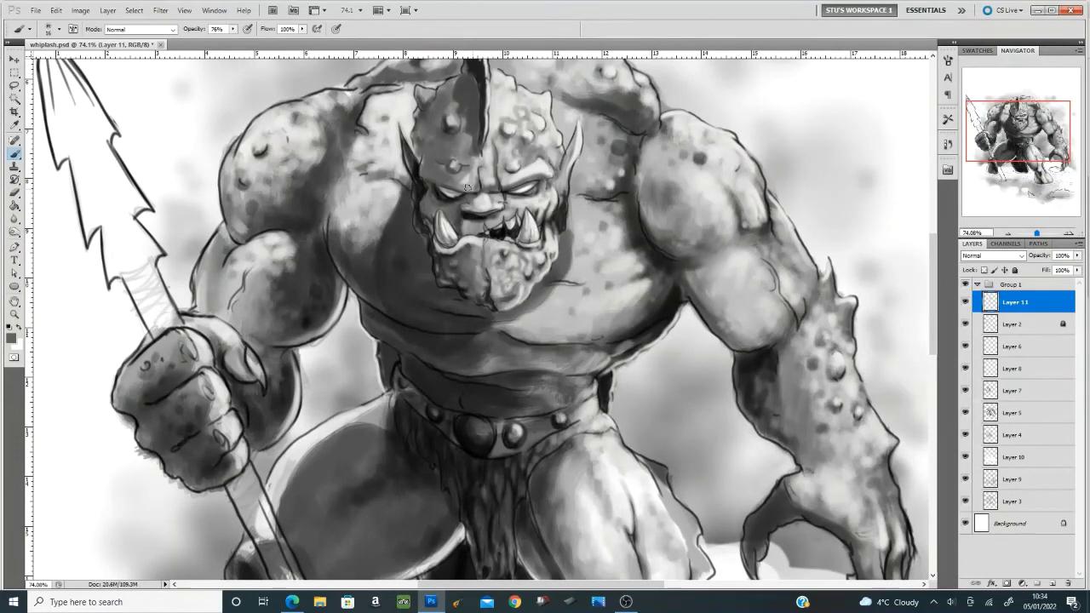
- View the whole painting and darken the shading on the fist
right_click(590, 278)
key(Escape)
scroll(213, 392, down, 3)
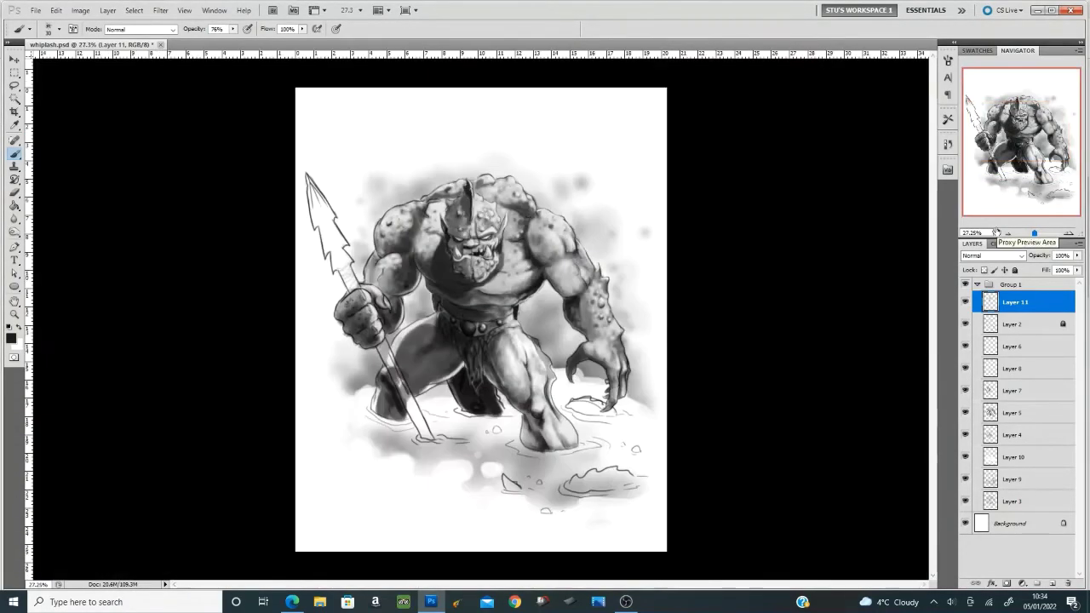
scroll(213, 391, up, 2)
drag(213, 391, 255, 443)
- Resize the brush, lower its opacity to 37%, and deepen the arm shading
right_click(309, 368)
key(Escape)
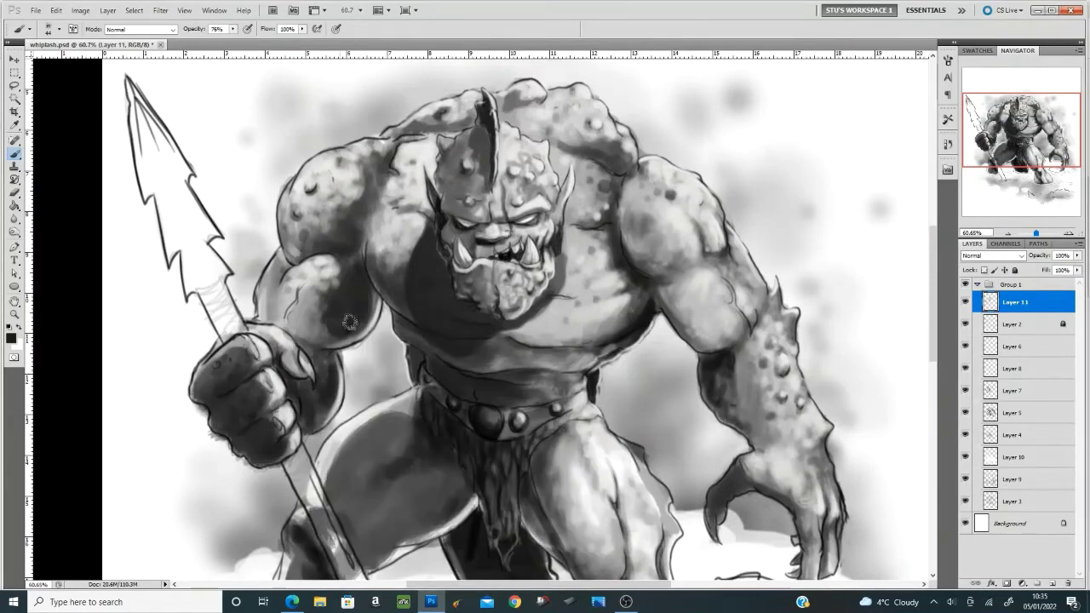
right_click(339, 347)
drag(375, 374, 366, 375)
key(Return)
mouse_move(277, 294)
mouse_down()
mouse_move(315, 336)
mouse_move(401, 536)
mouse_up()
- Add a new empty layer, Layer 12, for the spear
scroll(315, 324, down, 3)
key(ctrl+shift+alt+n)
right_click(373, 296)
- At 100% brush opacity, paint the spear shaft and barbed tip solid dark
key(Escape)
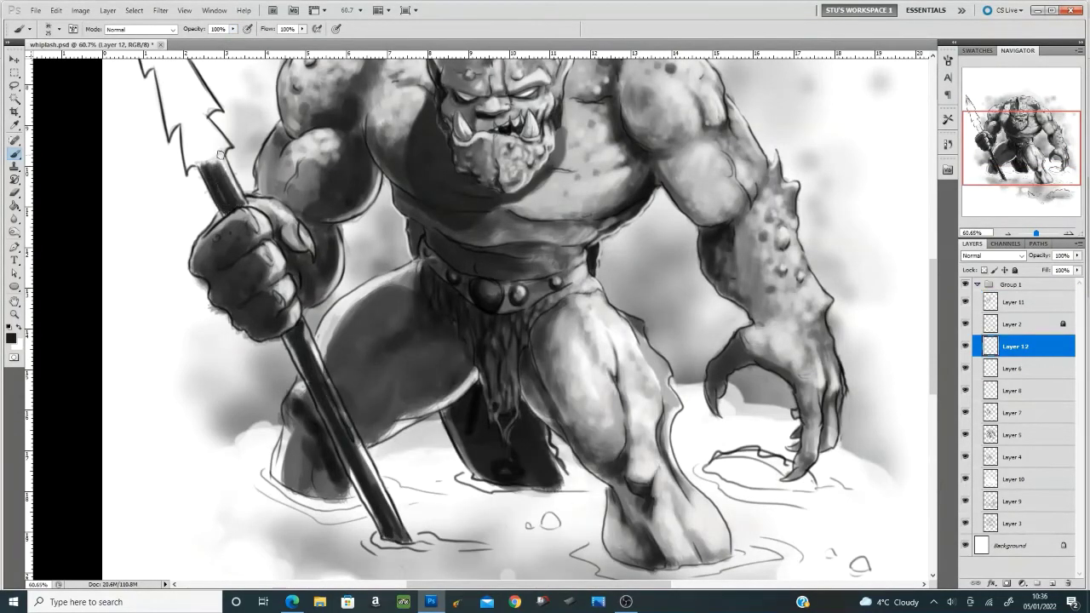
scroll(255, 256, up, 3)
drag(136, 81, 157, 166)
drag(181, 247, 205, 266)
right_click(204, 265)
key(Escape)
- Move Layer 12 up the layer stack and return to the brush
scroll(511, 340, down, 3)
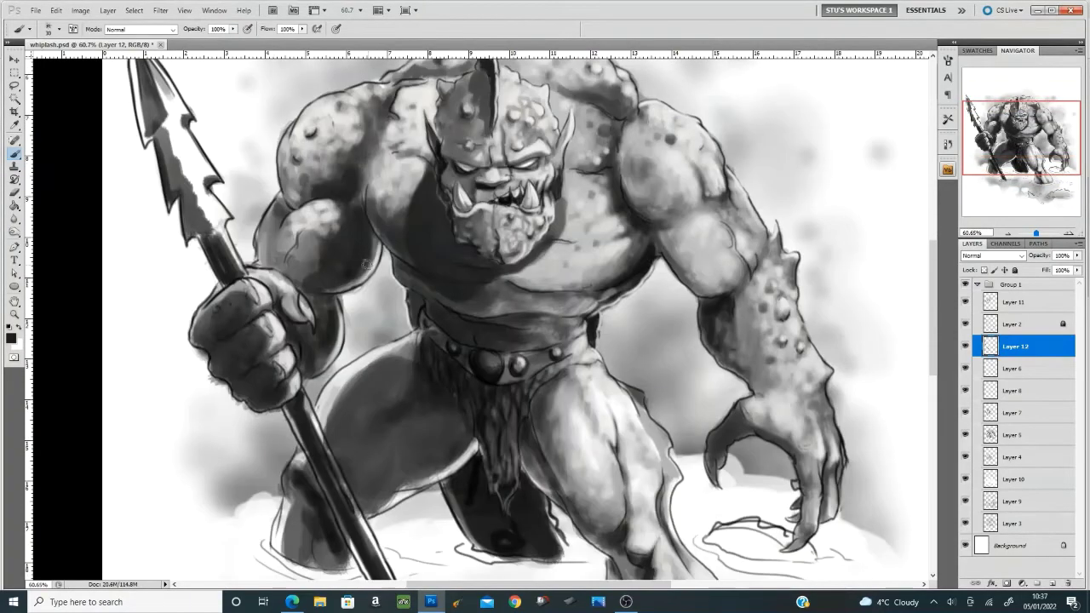
scroll(511, 340, down, 3)
mouse_move(1018, 346)
mouse_down()
mouse_move(1033, 338)
mouse_move(1022, 294)
mouse_up()
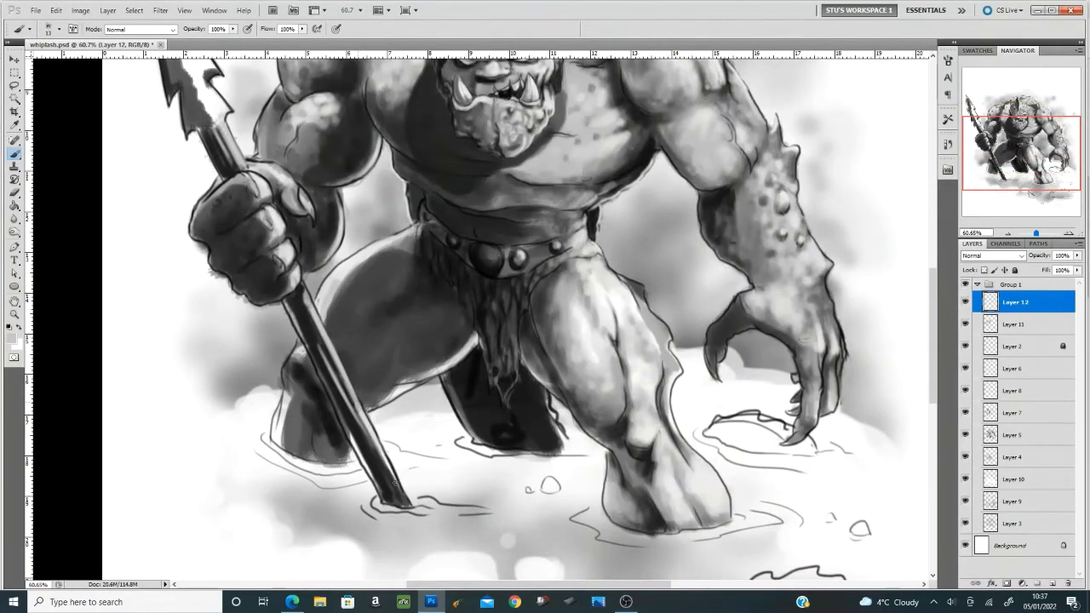
scroll(375, 481, up, 3)
key(ctrl+minus)
key(ctrl+minus)
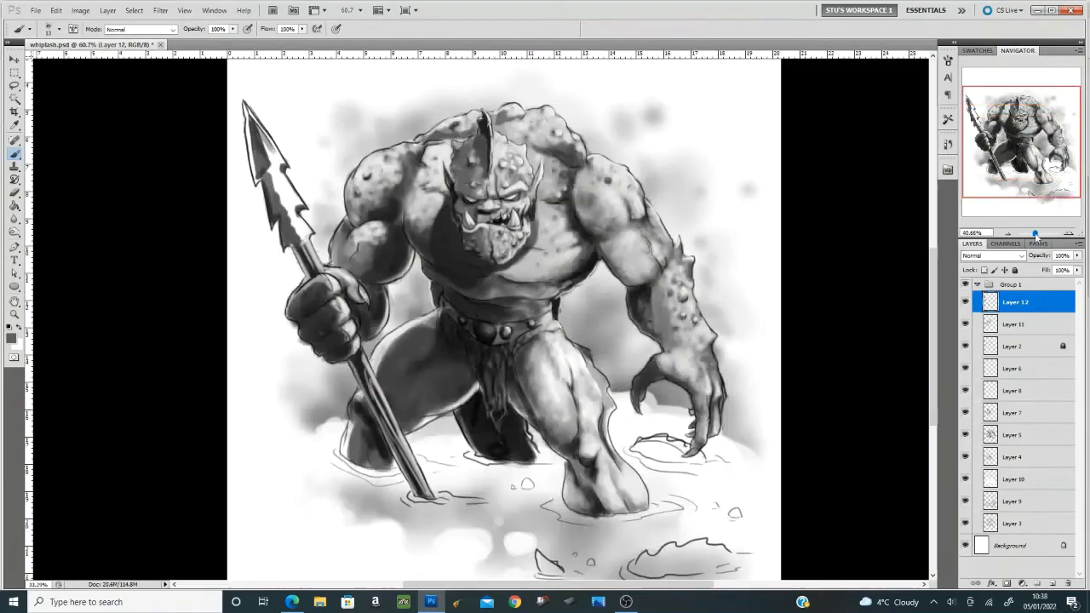
key(i)
key(b)
- Add a new empty Layer 13 on top and set up the brush
key(ctrl+shift+alt+n)
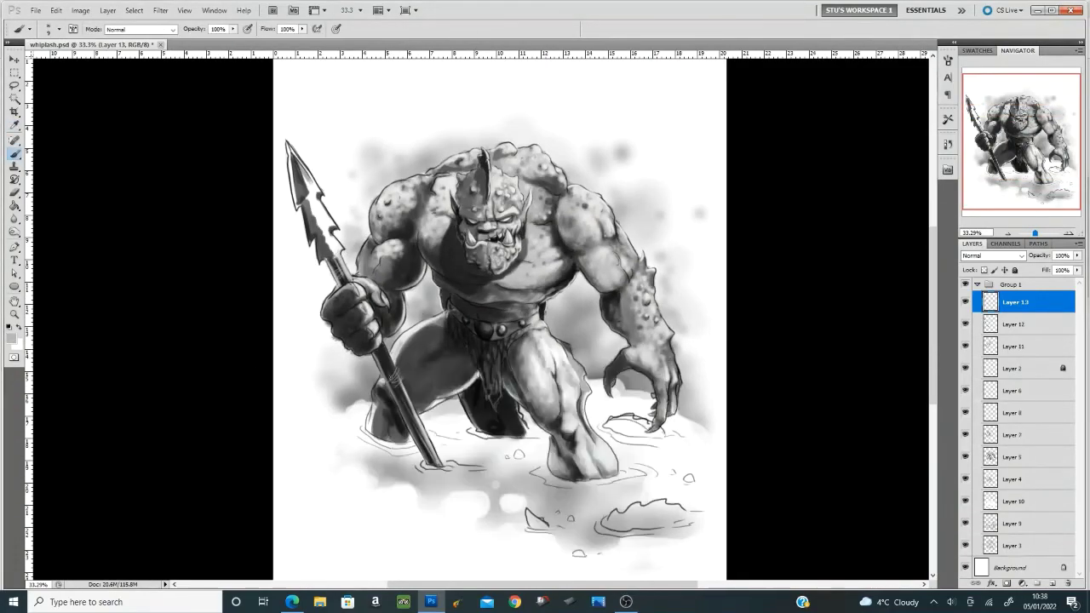
right_click(499, 335)
double_click(590, 494)
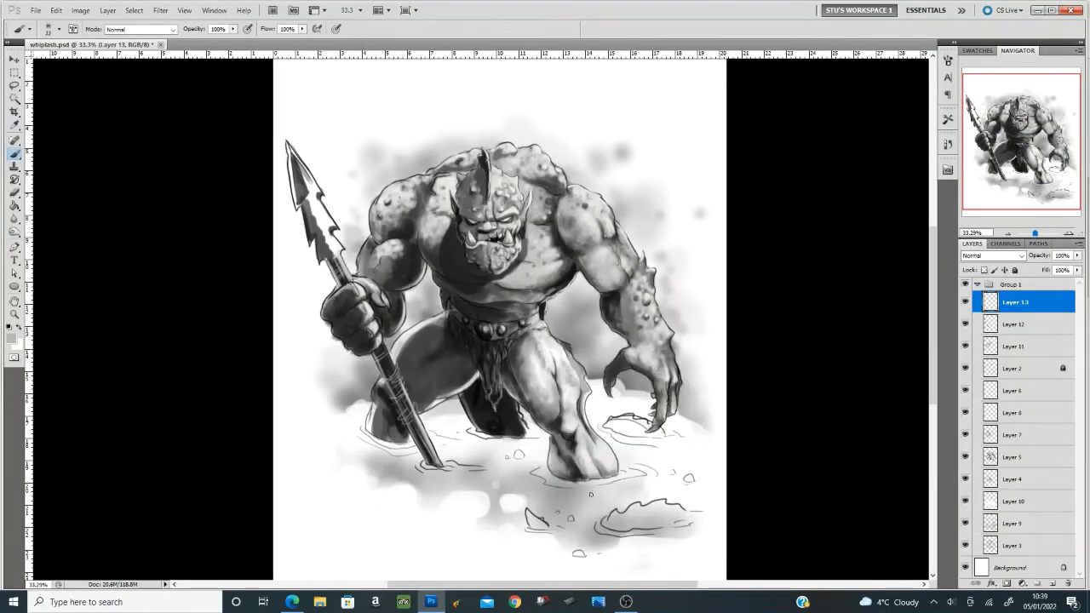
- Merge the selected lower layers and clean up edges with the Eraser
click(1044, 394)
key(e)
scroll(758, 340, up, 3)
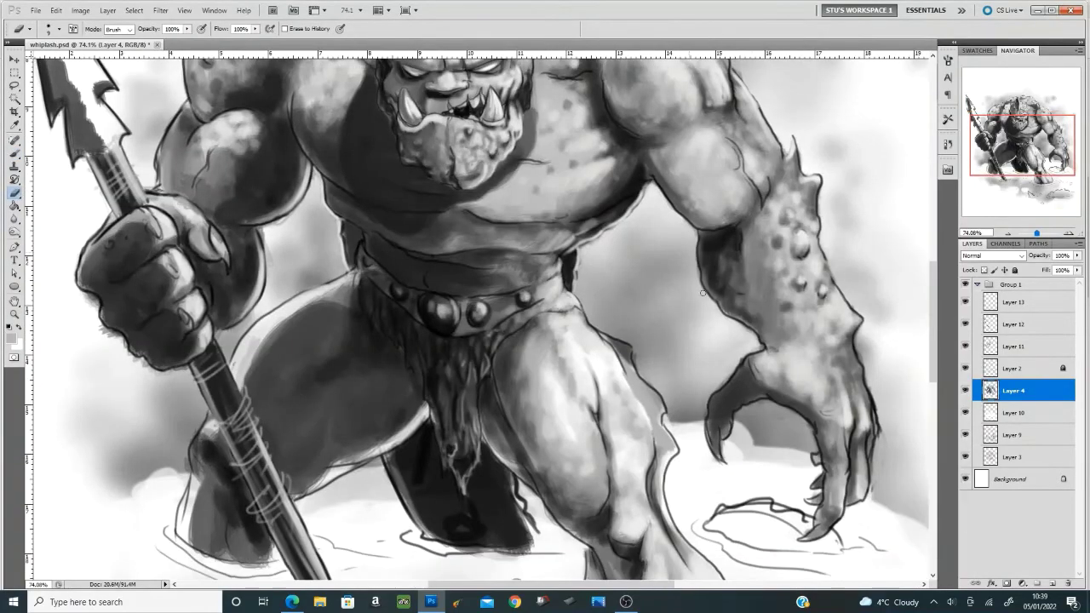
key(alt+bracketleft)
key(alt+bracketleft)
key(alt+bracketleft)
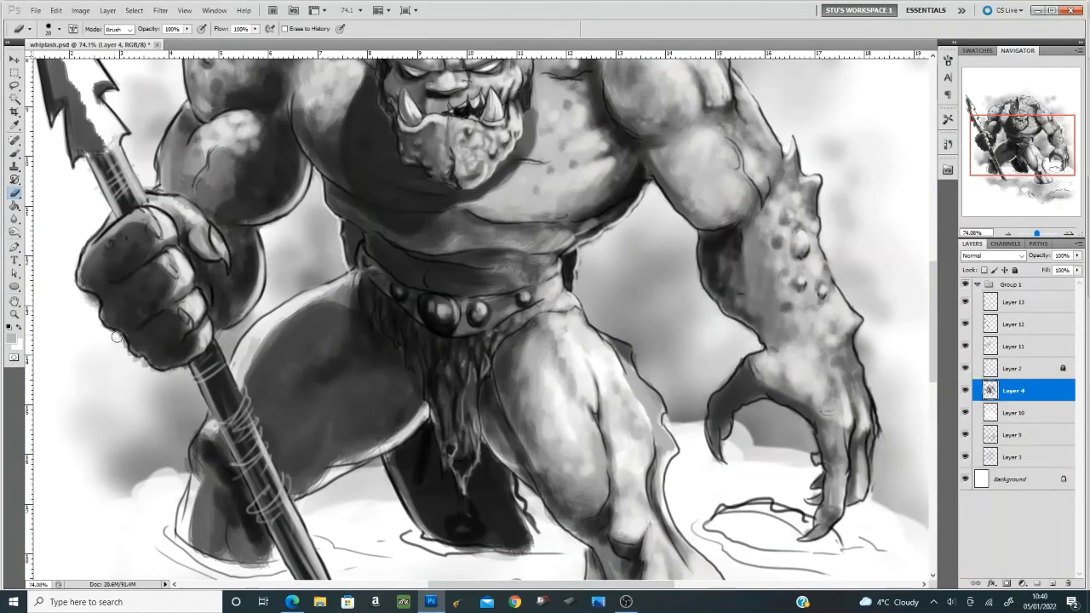
drag(1026, 160, 1031, 144)
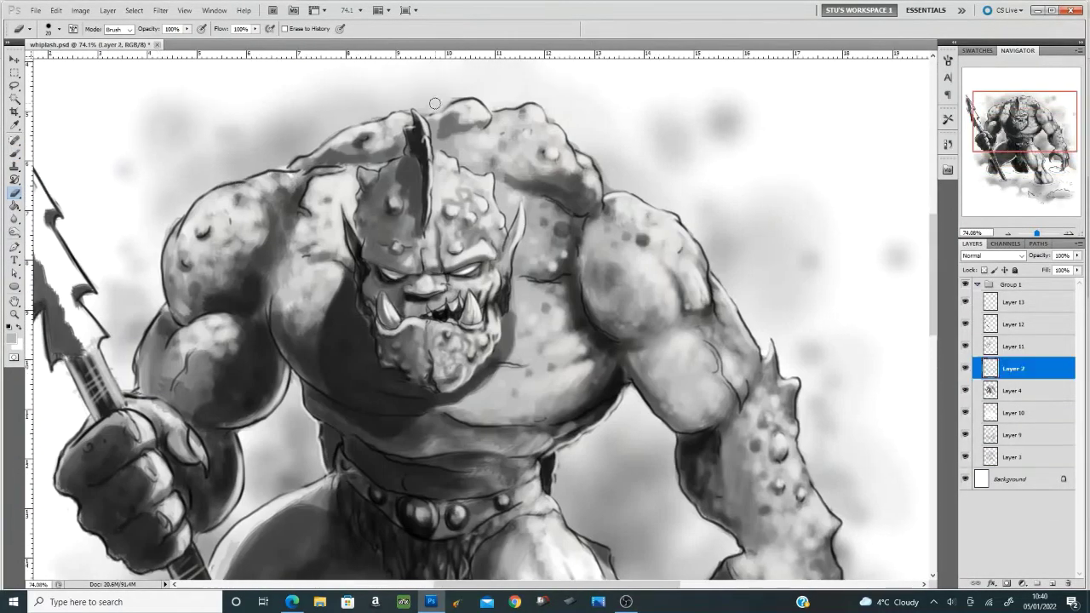
key(ctrl+minus)
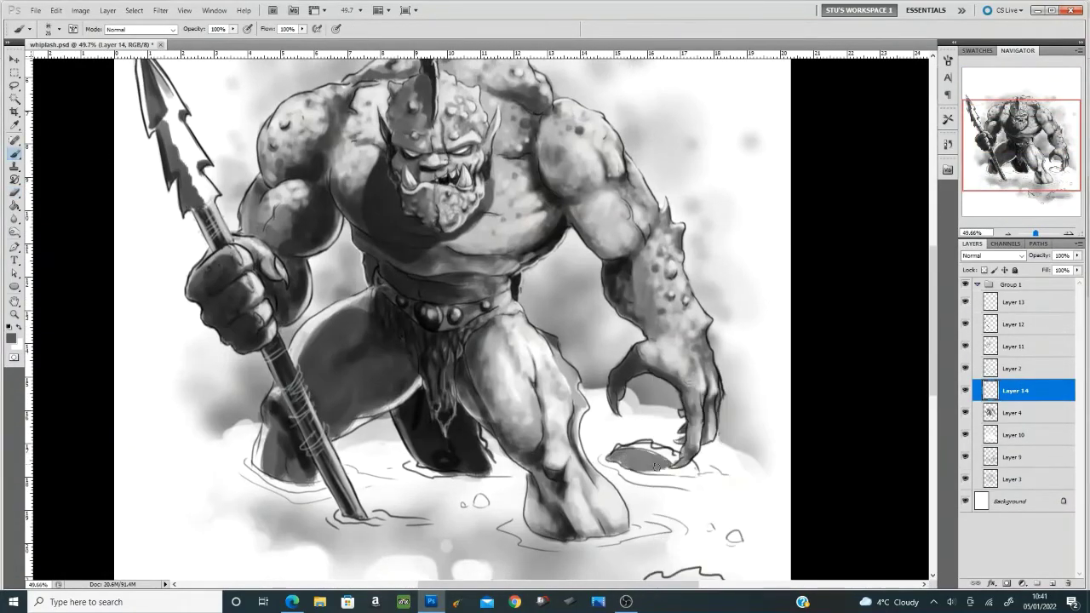
- Paint black shadows and speckled texture under the claw hand and lower-right rock
key(bracketleft)
mouse_move(617, 447)
mouse_down()
mouse_move(672, 460)
mouse_move(641, 333)
mouse_up()
right_click(641, 377)
mouse_move(702, 467)
mouse_down()
mouse_move(602, 484)
mouse_move(672, 447)
mouse_up()
right_click(672, 374)
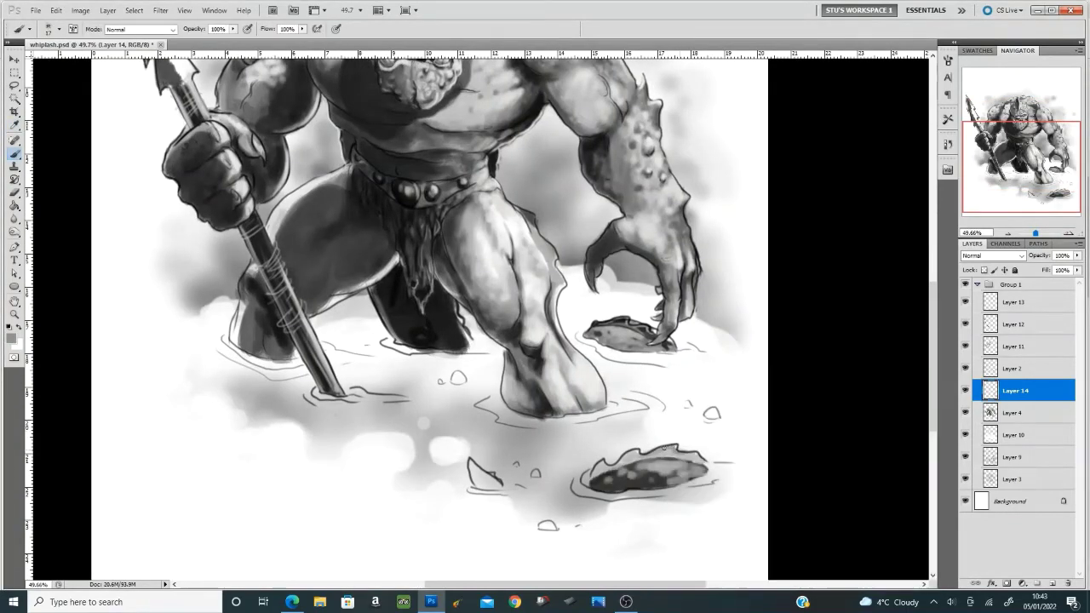
- Create a new layer, Layer 15, above the rock shading
key(ctrl+minus)
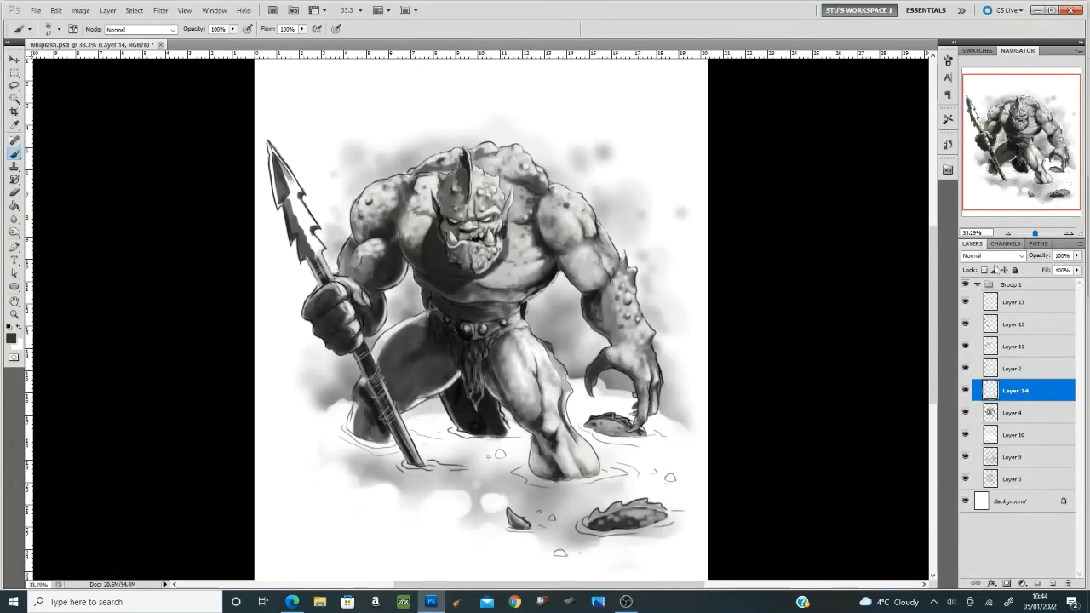
key(ctrl+shift+n)
key(Return)
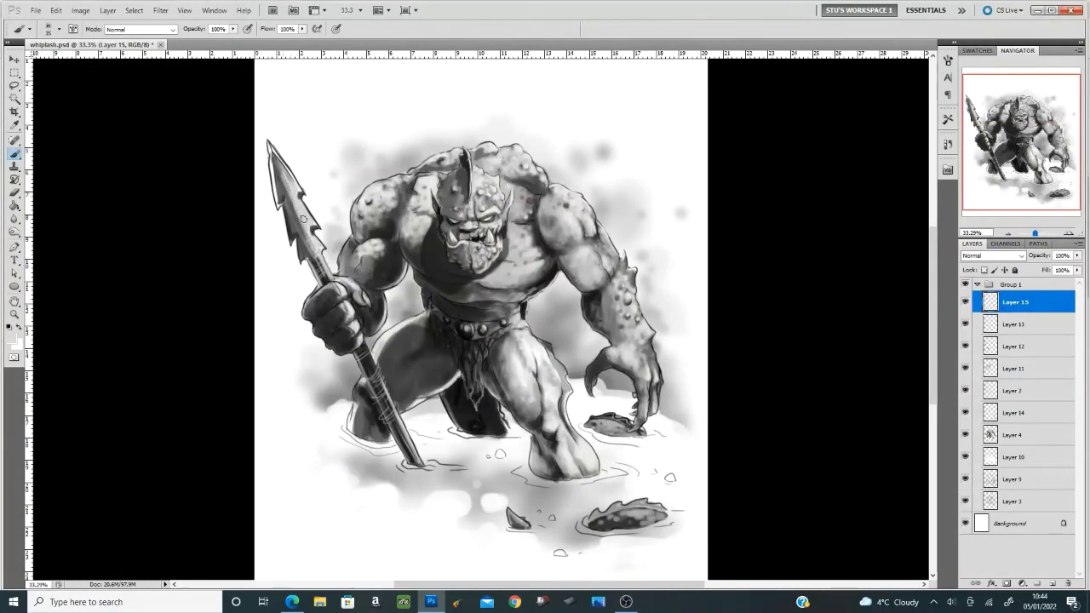
- Darken the spear head with black paint
right_click(275, 187)
key(Return)
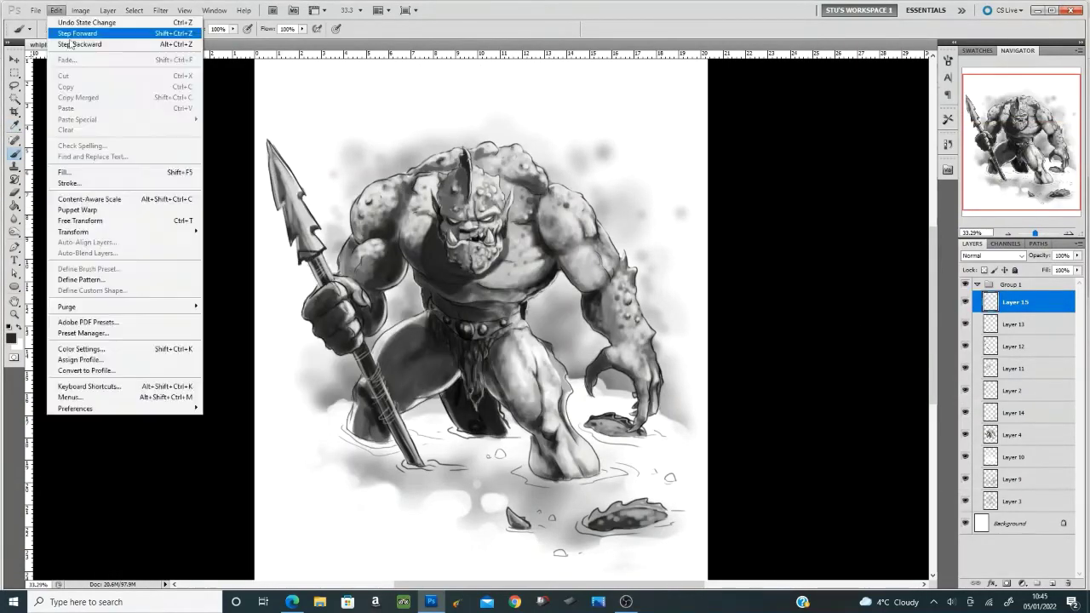
drag(306, 209, 317, 240)
key(x)
drag(1034, 232, 1036, 233)
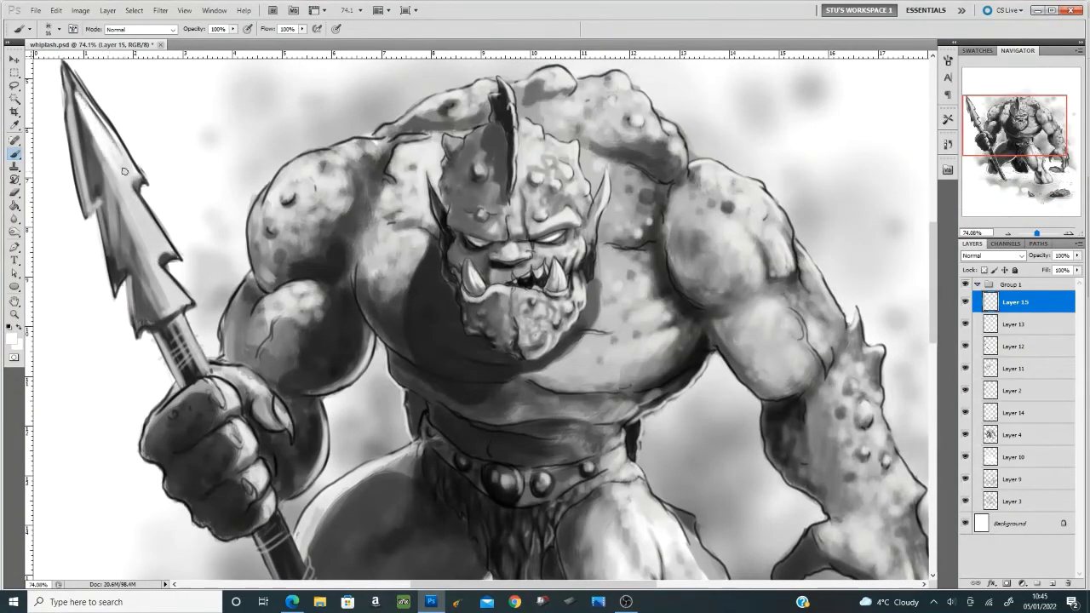
key(ctrl+0)
- Shade the water dark around the rocks and below the knee
right_click(559, 365)
right_click(613, 322)
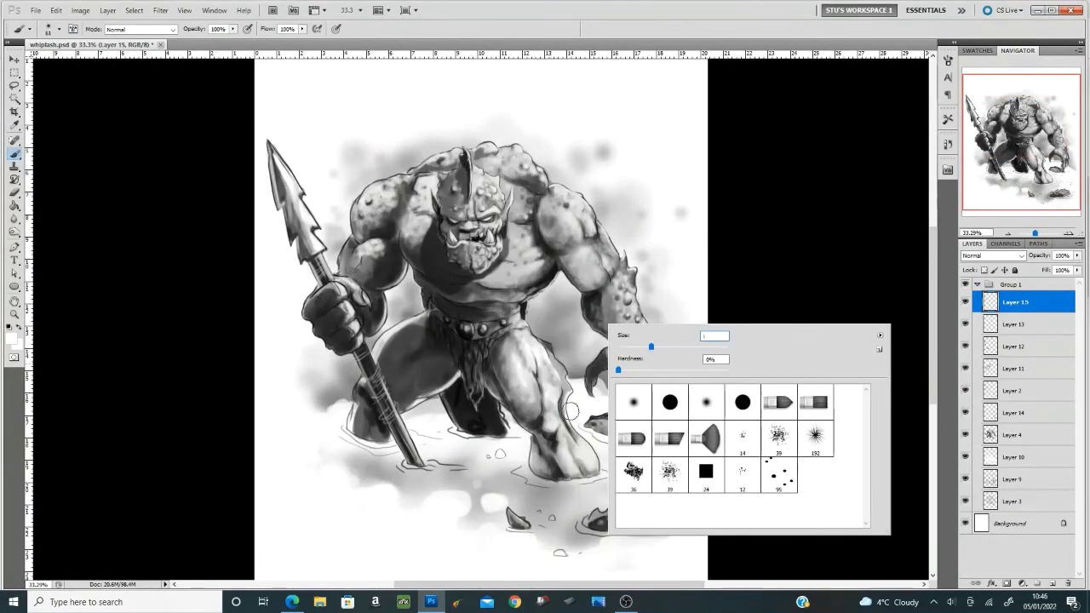
key(Return)
right_click(594, 501)
key(Return)
drag(596, 532, 570, 545)
right_click(564, 511)
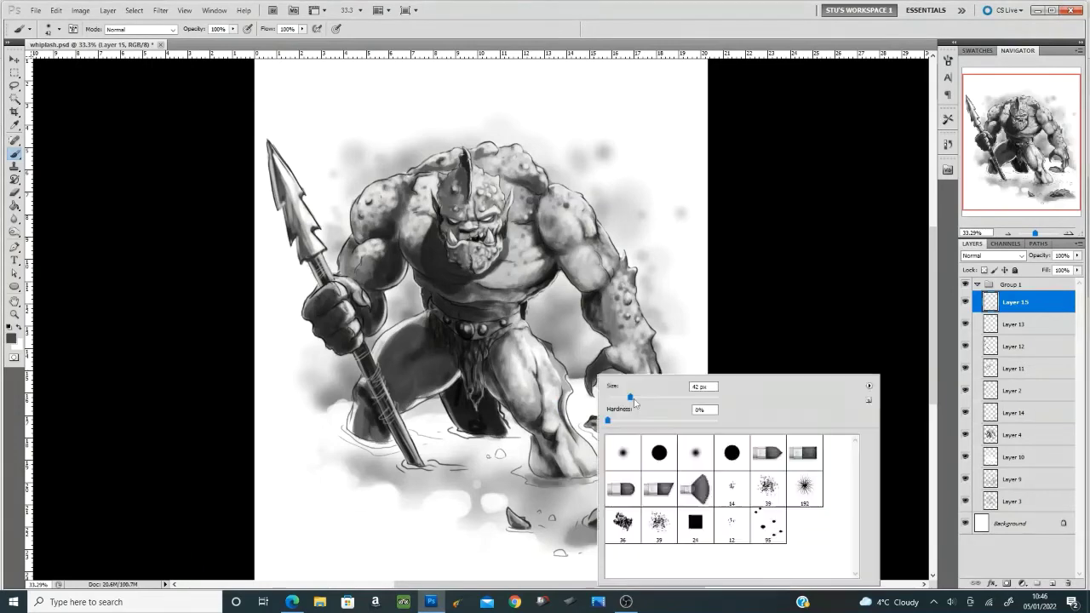
drag(596, 481, 519, 529)
- With a soft dark-grey brush at 49% opacity, start reed stalks on new Layer 16
right_click(506, 378)
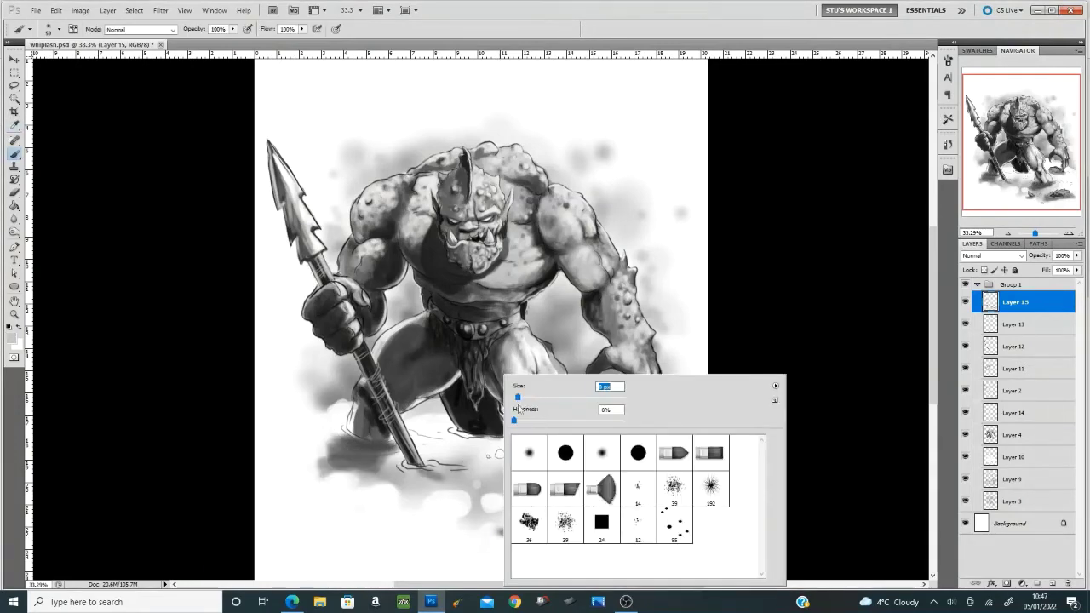
key(Return)
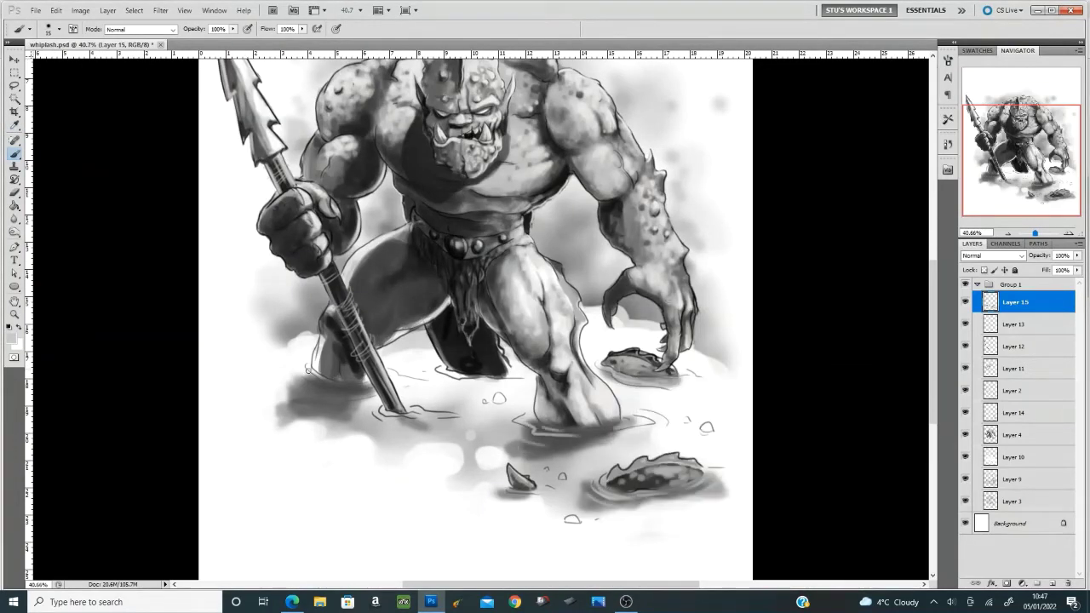
right_click(535, 368)
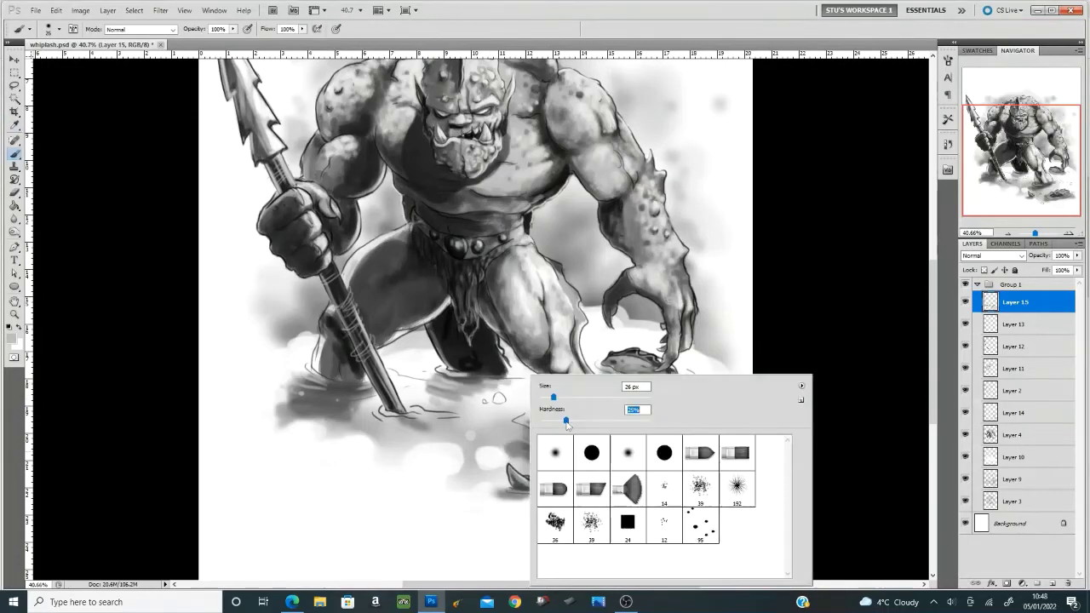
key(Return)
key(4)
key(9)
alt+click(498, 404)
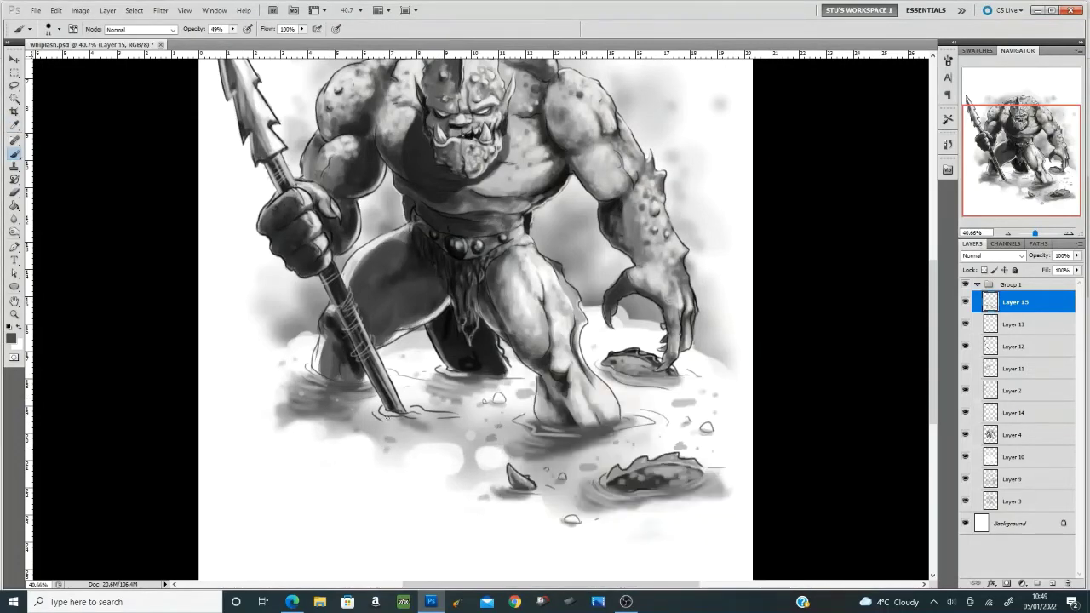
key(ctrl+shift+alt+n)
drag(583, 305, 574, 216)
- Raise brush opacity to 77% and sample a grey tone from the spear hand
right_click(623, 320)
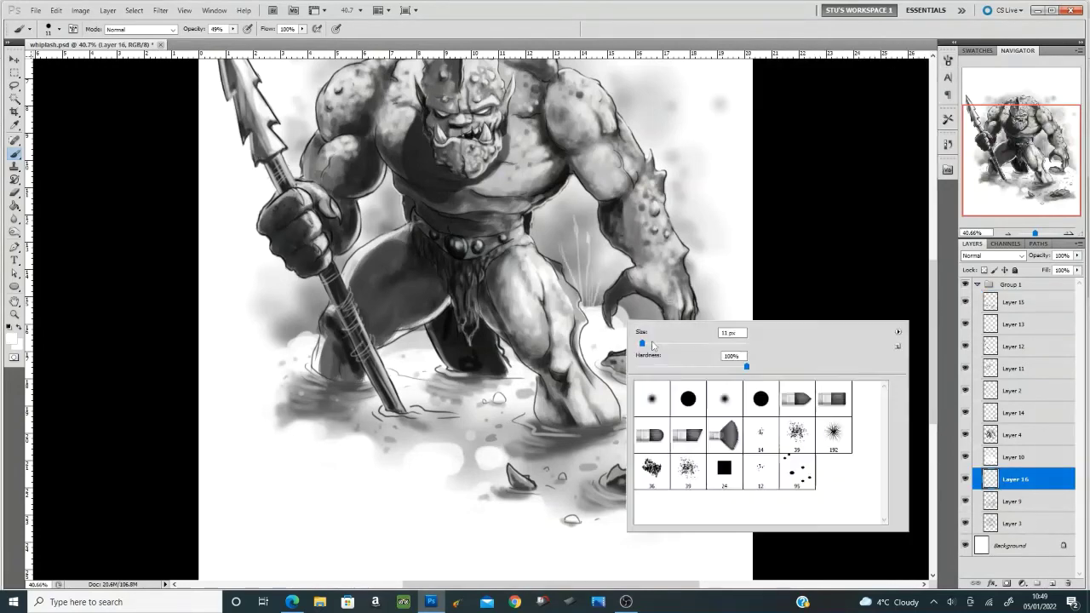
key(Return)
key(7)
key(7)
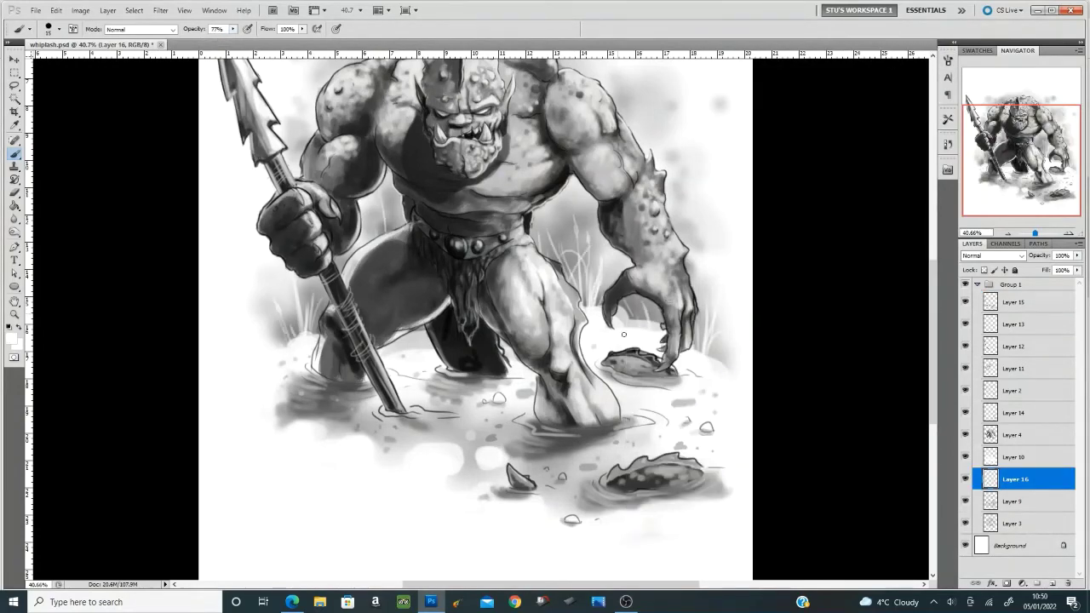
key(ctrl+minus)
alt+click(347, 362)
- On a new layer, paint grass strokes at the lower left at 80% opacity with a scatter brush
key(ctrl+shift+alt+n)
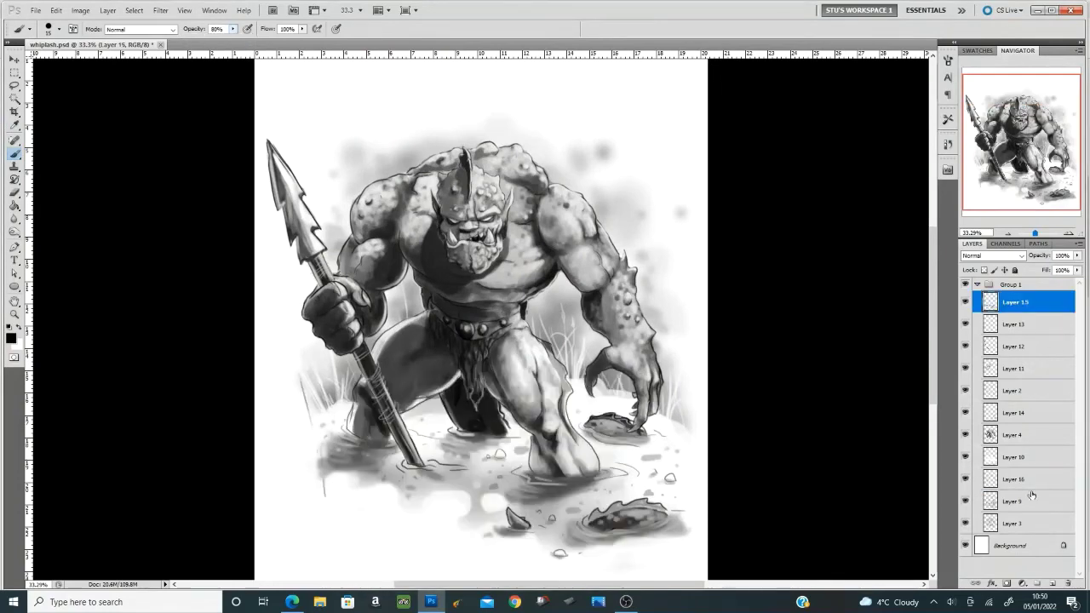
key(8)
drag(326, 503, 294, 411)
right_click(663, 290)
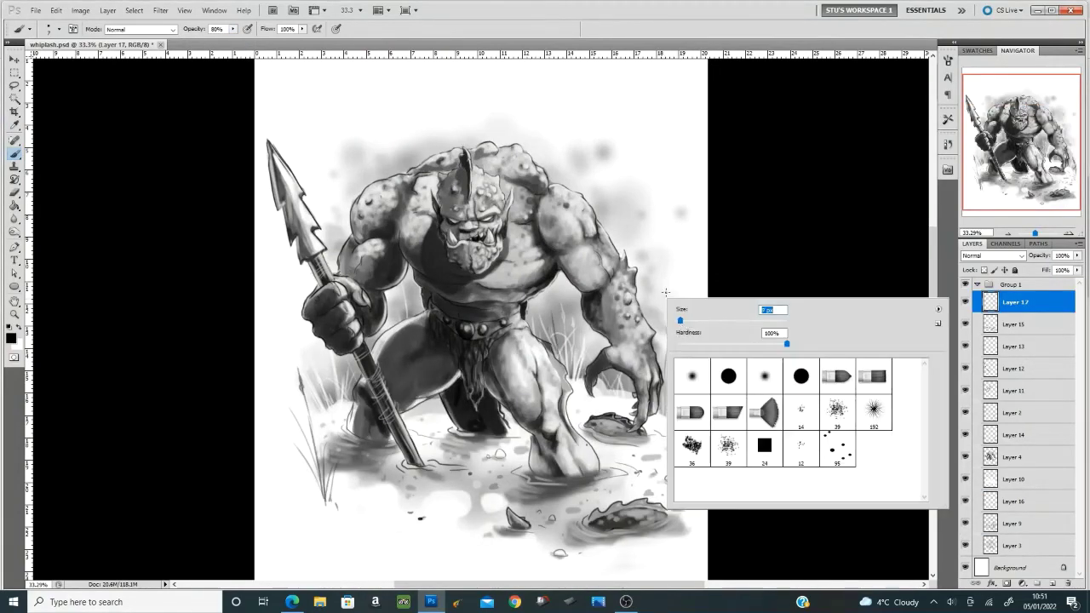
double_click(840, 450)
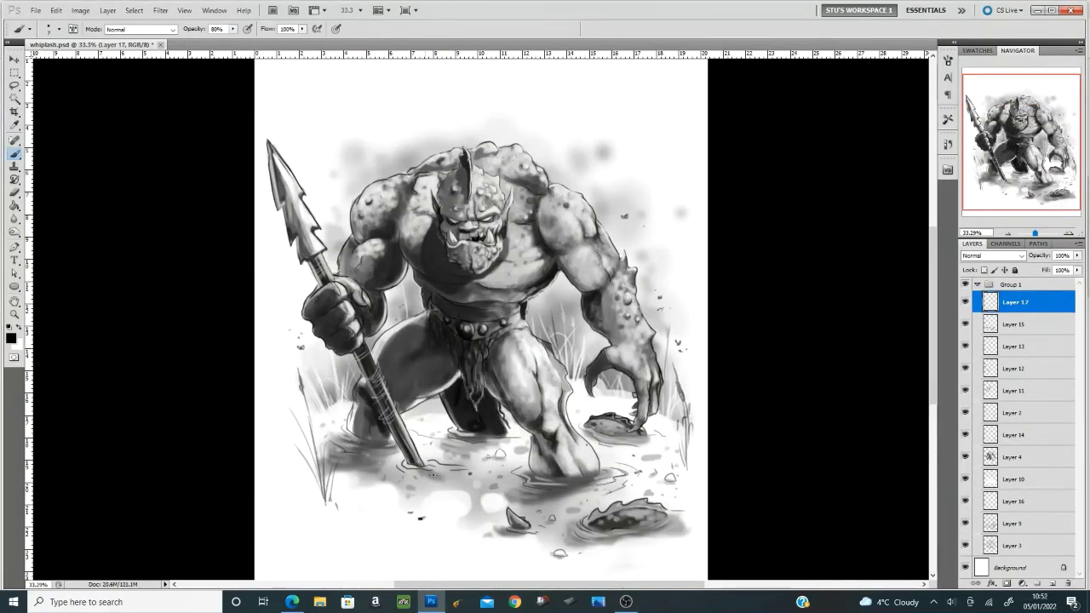
- On another new layer, switch to white with a large soft brush at 50% for highlights
key(ctrl+shift+alt+n)
key(5)
key(x)
right_click(431, 284)
double_click(486, 364)
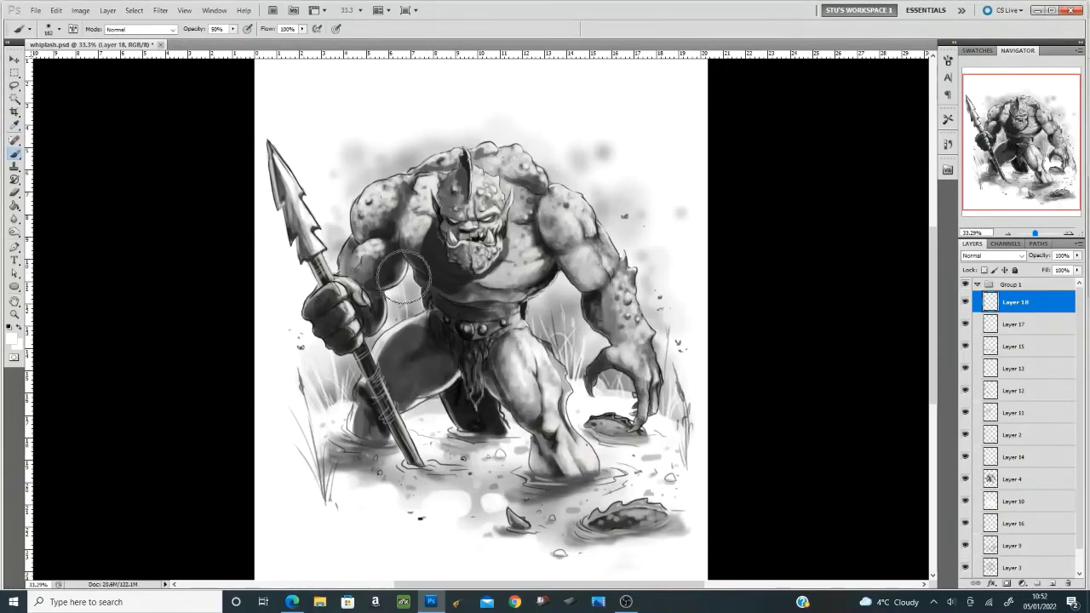
click(59, 28)
double_click(182, 116)
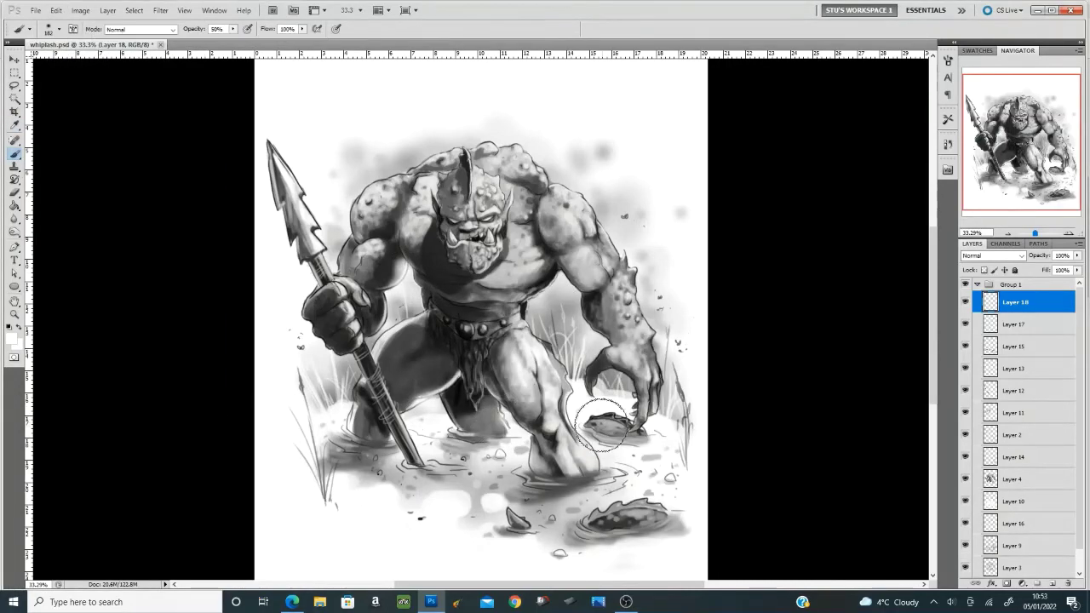
key(9)
key(3)
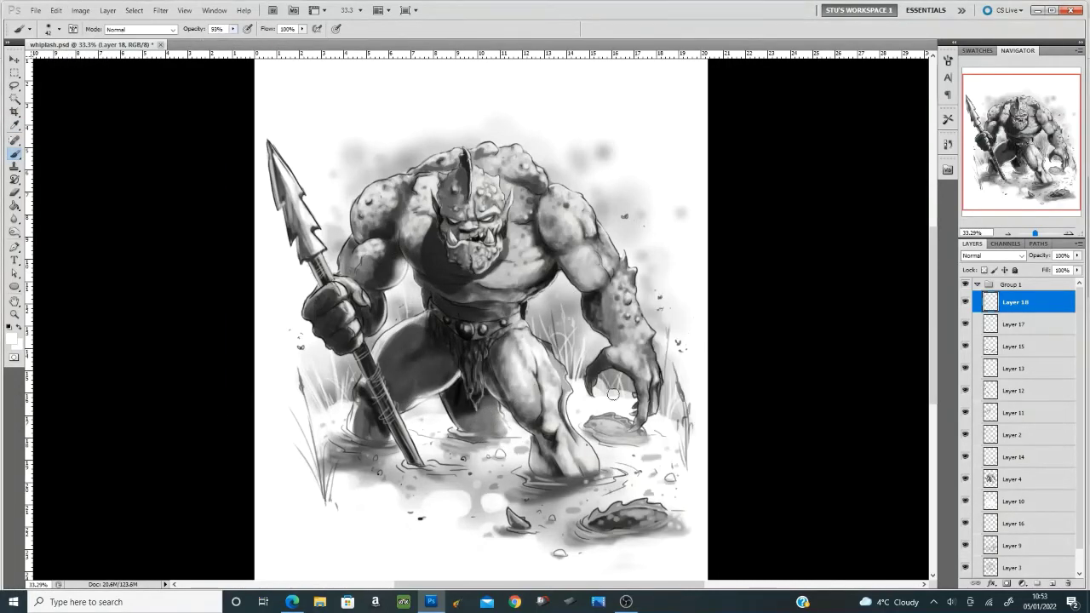
- Switch to a small hard brush at 100% opacity with 64% hardness
right_click(374, 289)
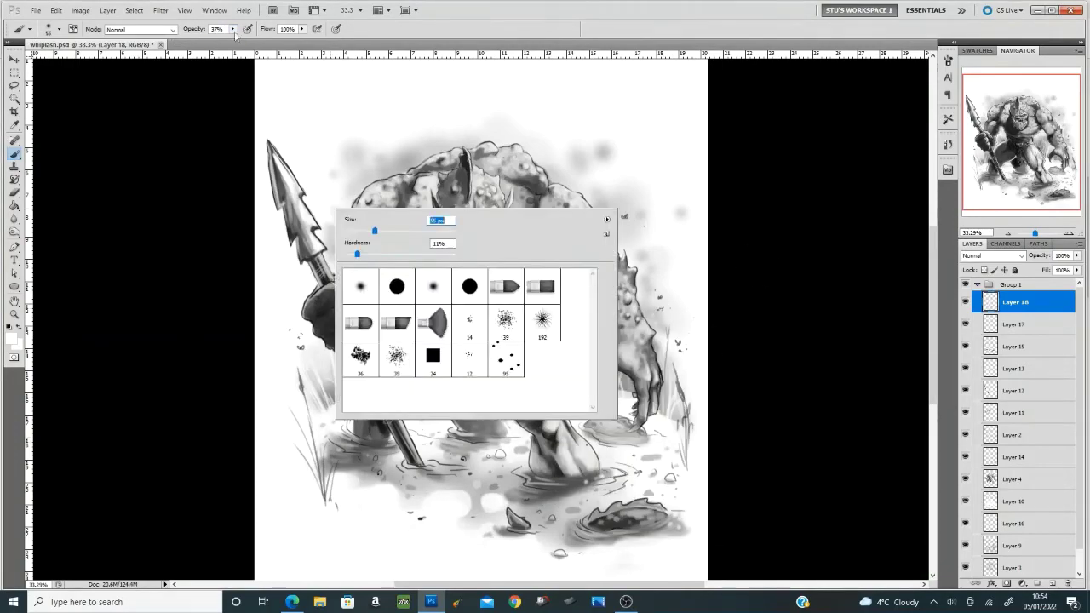
double_click(358, 284)
key(0)
right_click(330, 280)
right_click(394, 264)
right_click(462, 373)
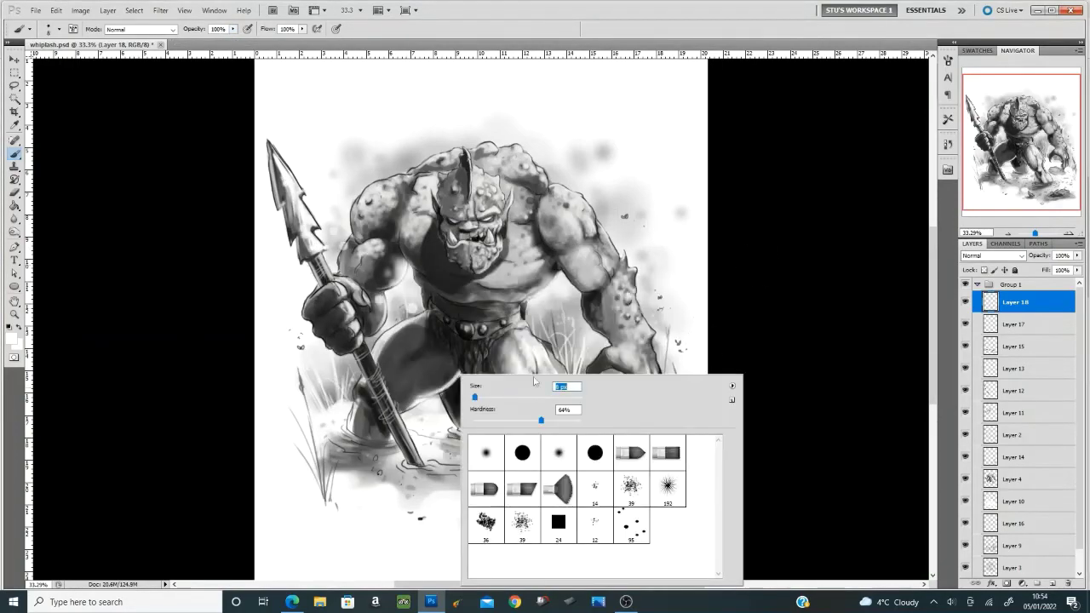
scroll(462, 373, up, 2)
right_click(270, 340)
- Confirm the 64% brush hardness and zoom in on the warrior
key(Return)
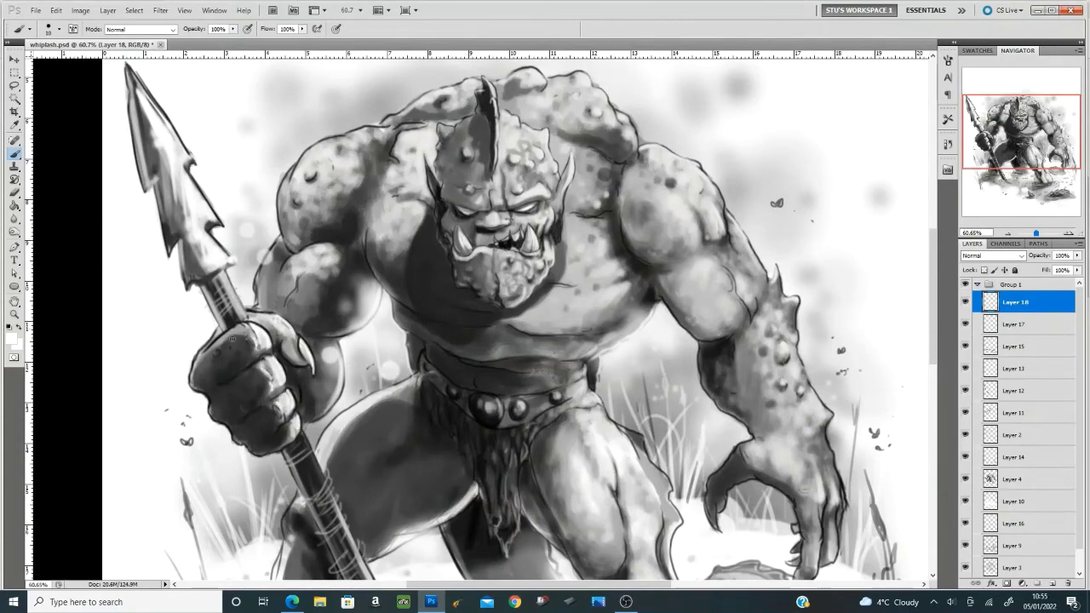
scroll(334, 398, down, 3)
scroll(529, 251, up, 2)
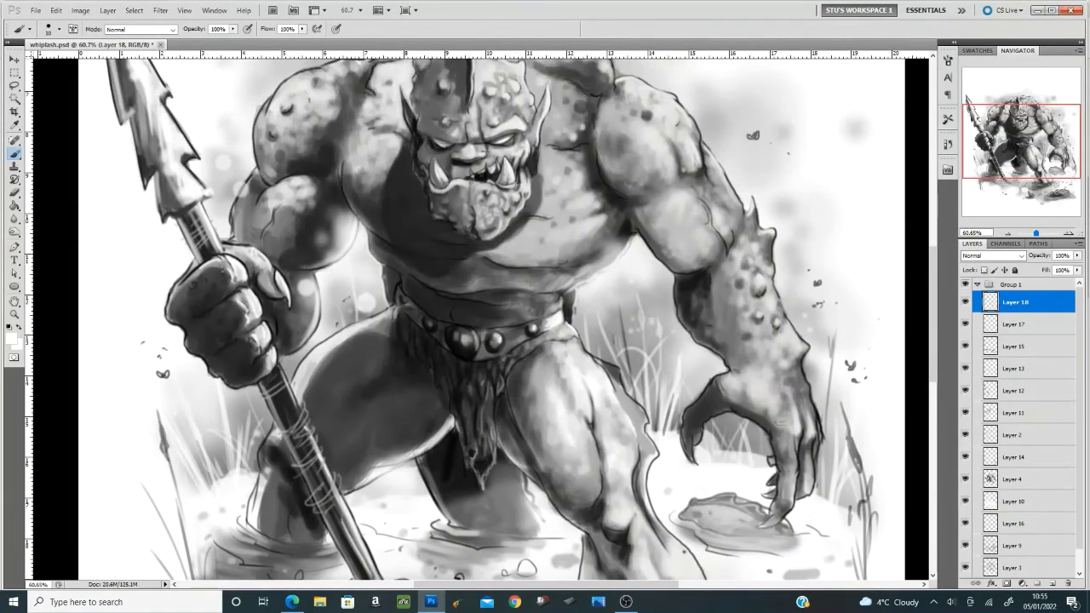
scroll(523, 196, up, 2)
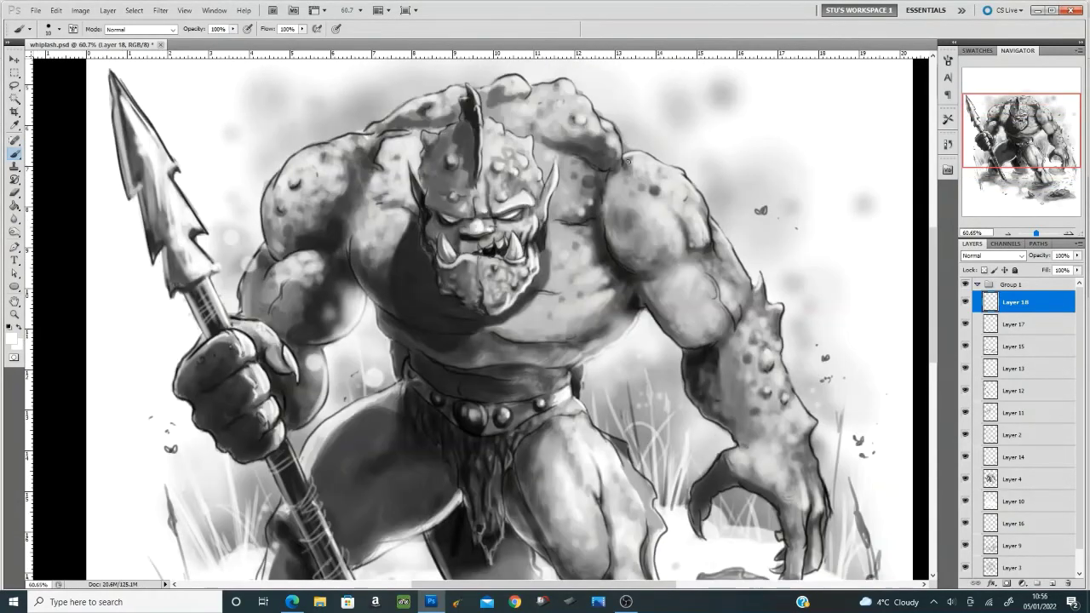
- Shrink the brush slightly for drawing fine crack and scar lines
right_click(504, 196)
key(Return)
right_click(538, 274)
alt+scroll(506, 132, up, 2)
key(Return)
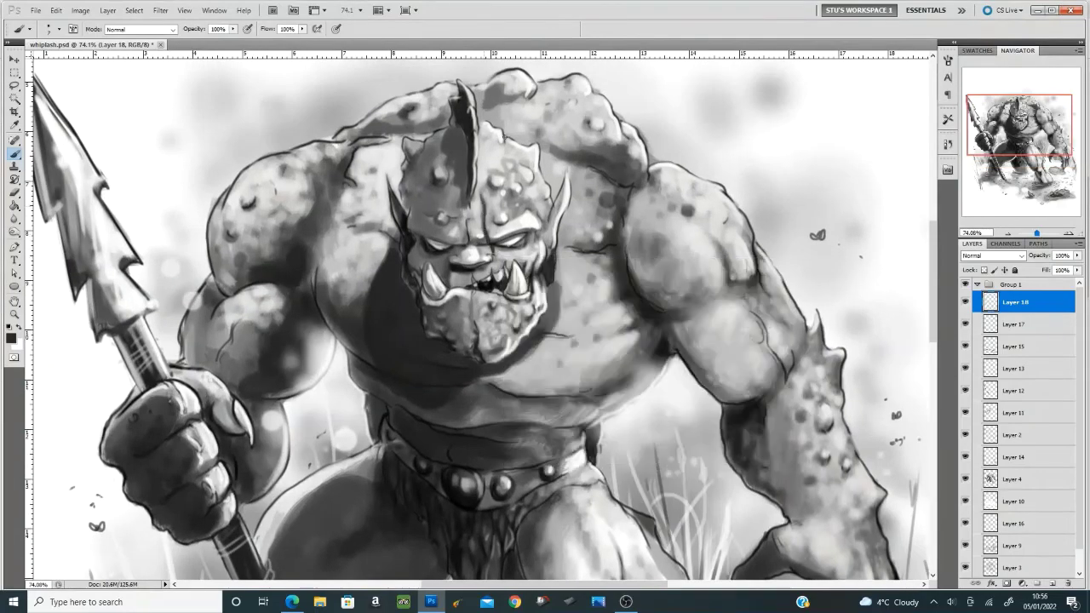
right_click(403, 256)
key(Return)
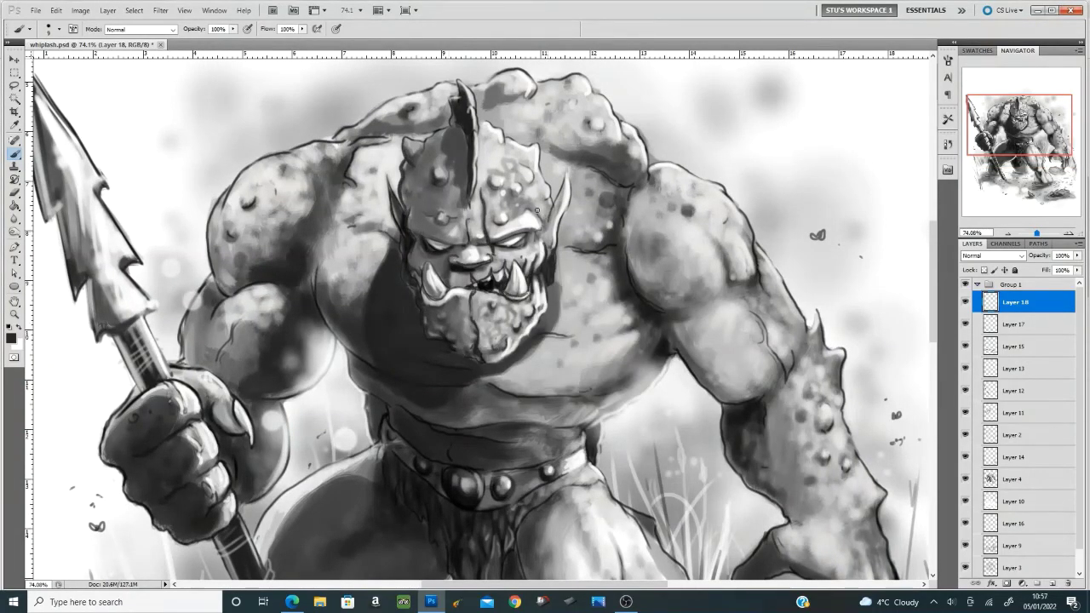
- Pan down to the lower legs and water, then back up toward the belt
scroll(410, 351, down, 5)
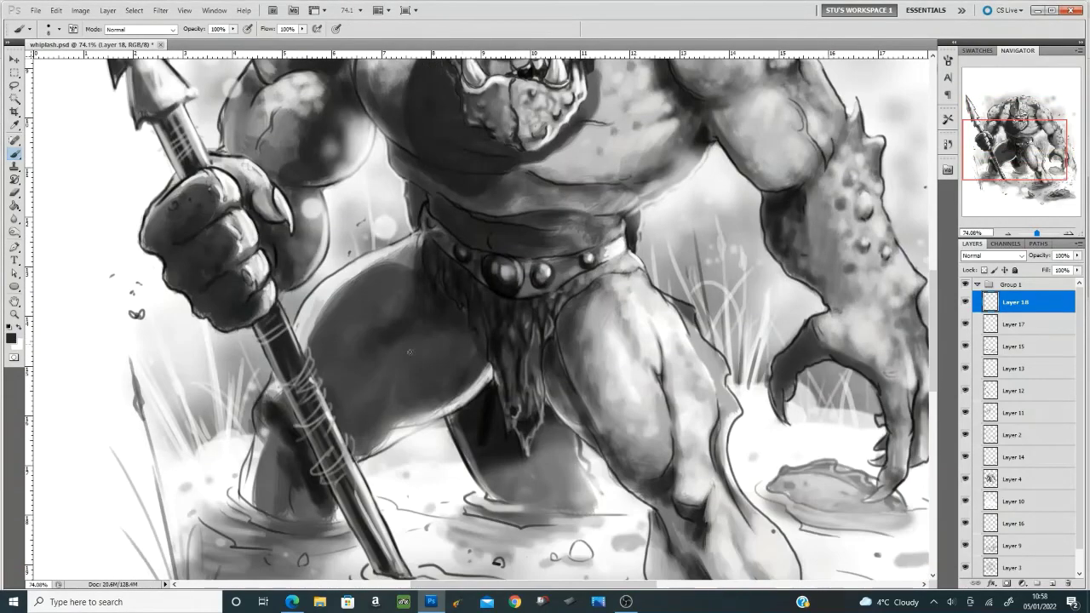
drag(639, 495, 606, 369)
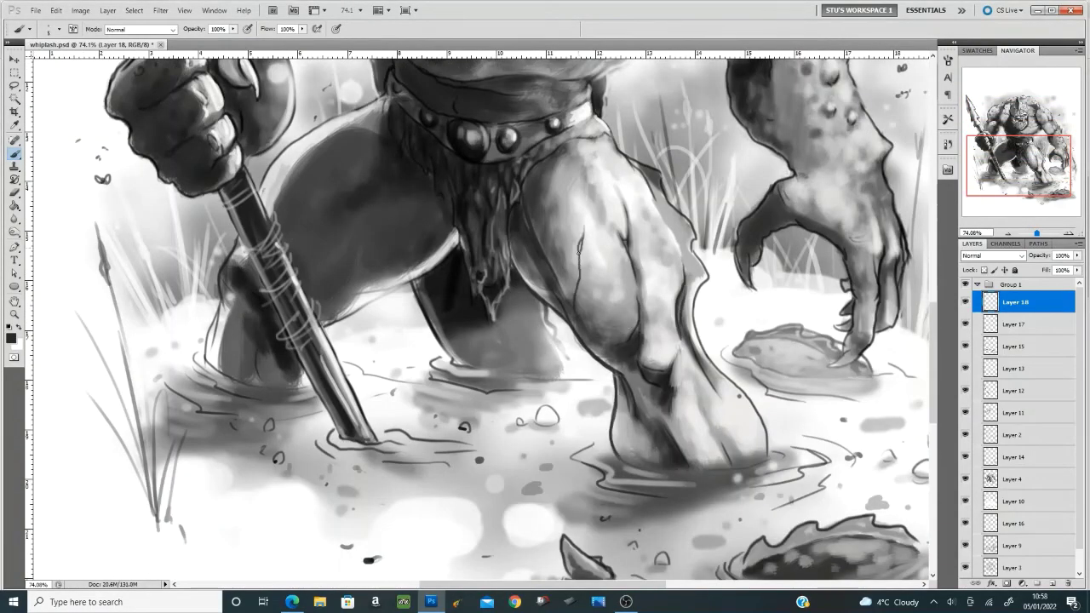
drag(568, 223, 544, 322)
key(F5)
key(F5)
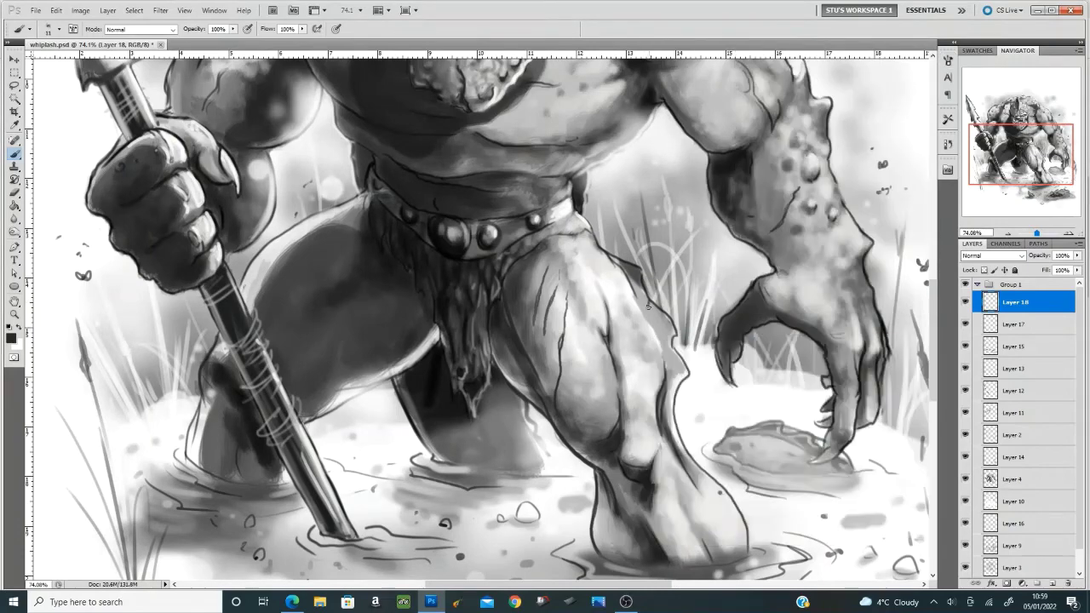
- Zoom in and out over the figure, then fit the whole painting in the window
scroll(663, 336, up, 3)
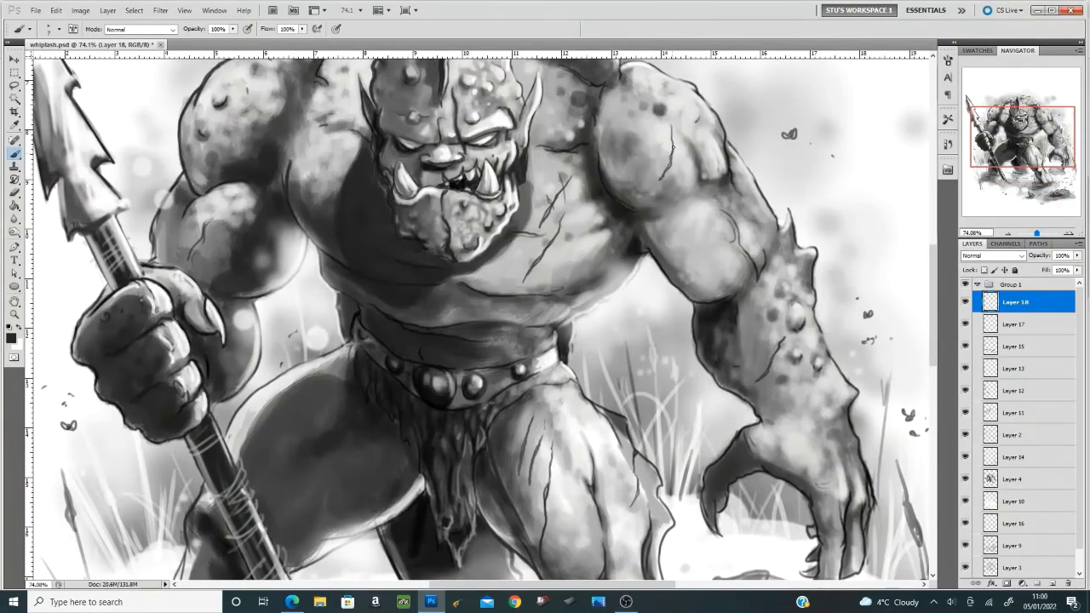
scroll(777, 349, up, 4)
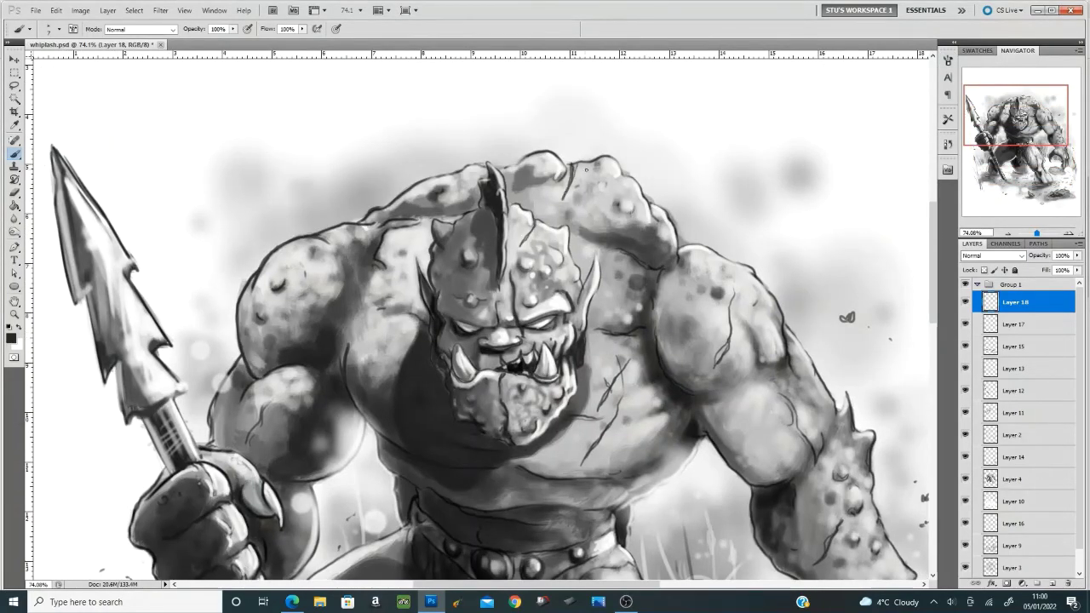
scroll(321, 194, down, 2)
scroll(311, 304, down, 4)
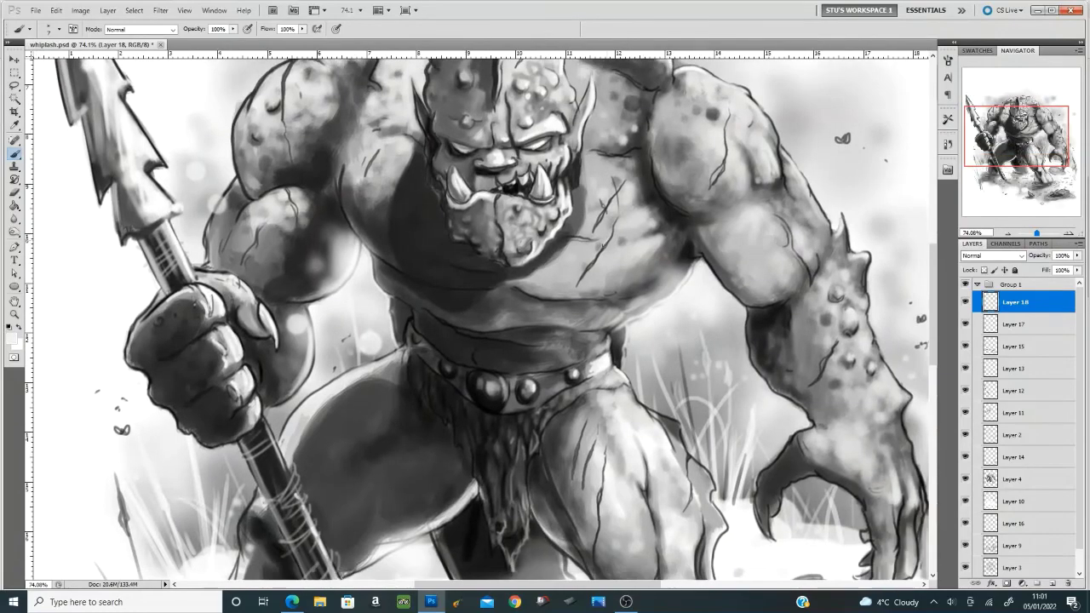
scroll(577, 430, up, 4)
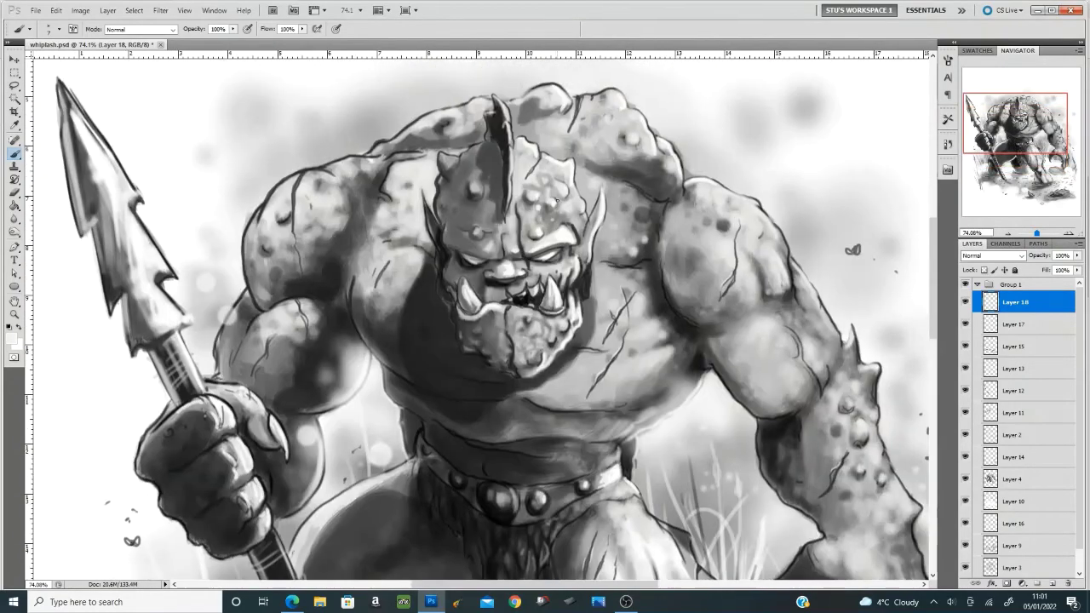
key(ctrl+0)
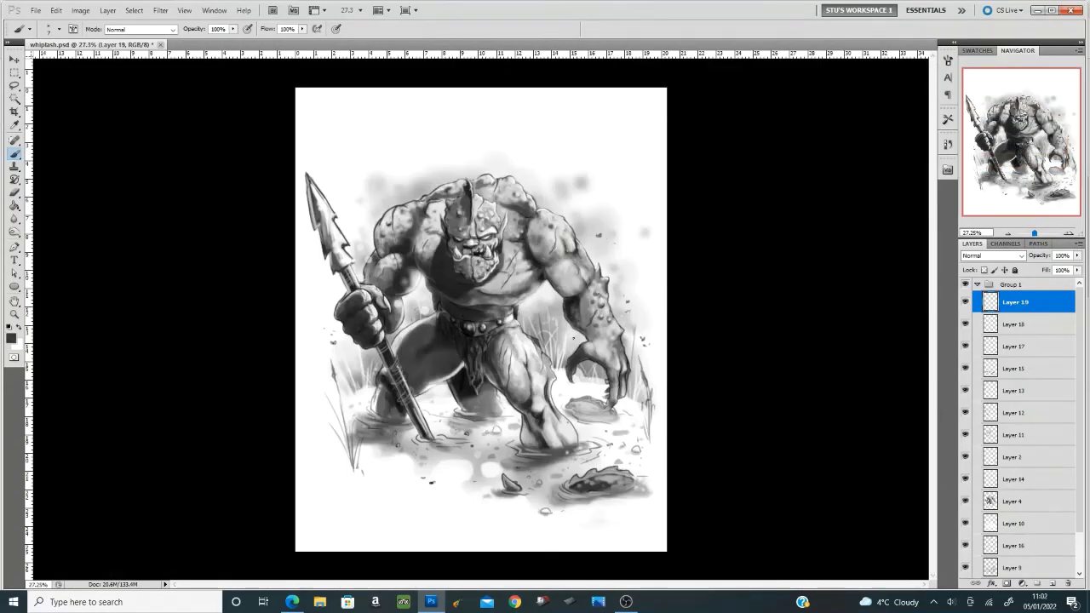
- On a new layer, paint short vertical streaks over the warrior's figure with a size-20 brush
key(ctrl+shift+n)
key(Return)
right_click(346, 336)
key(Return)
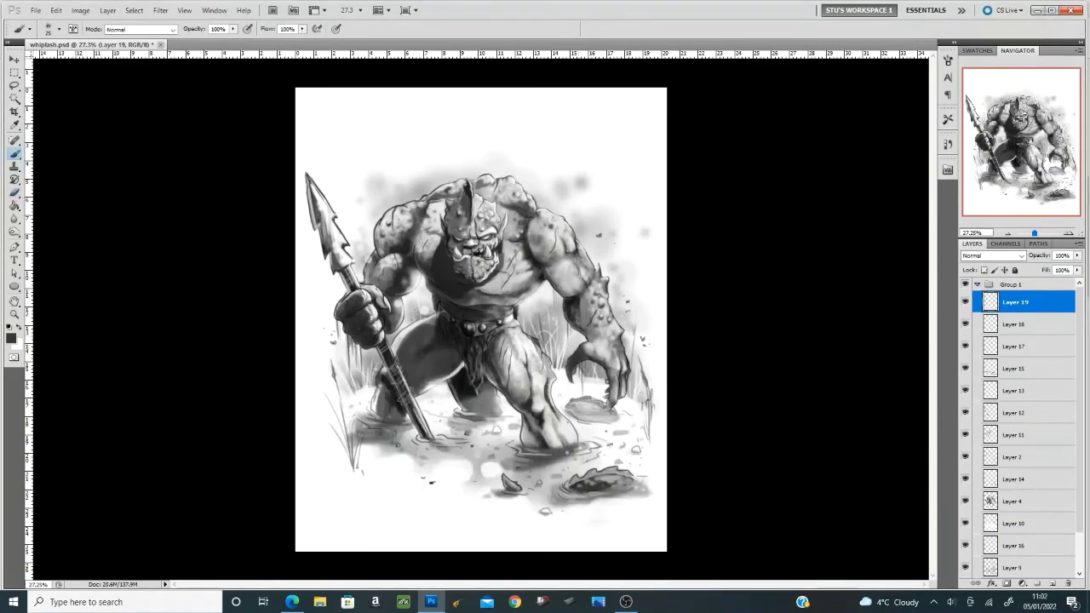
key(bracketleft)
drag(554, 275, 553, 323)
right_click(520, 368)
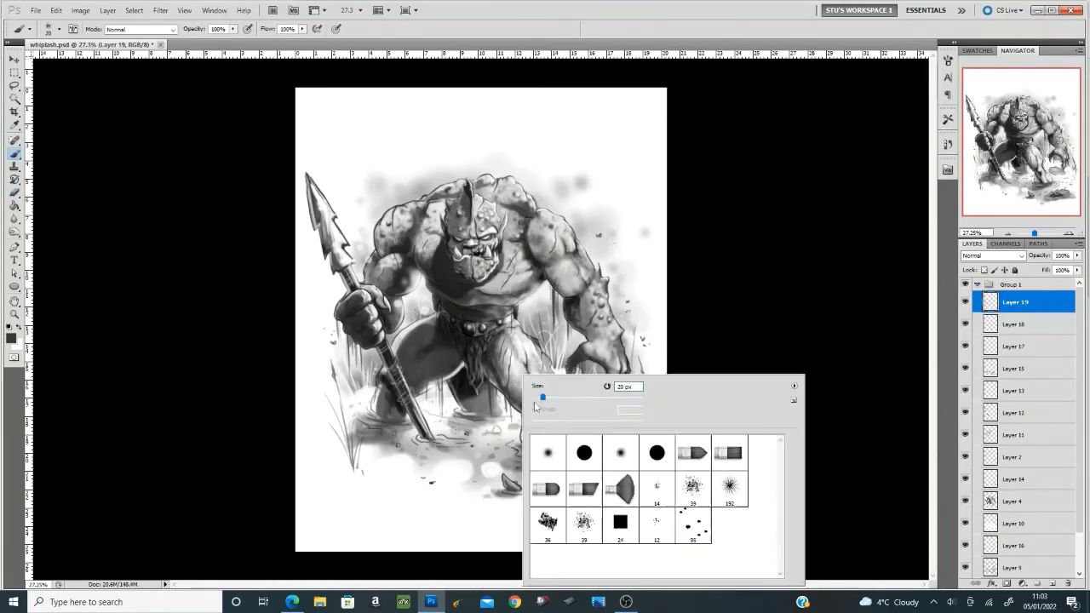
key(Return)
drag(515, 403, 516, 449)
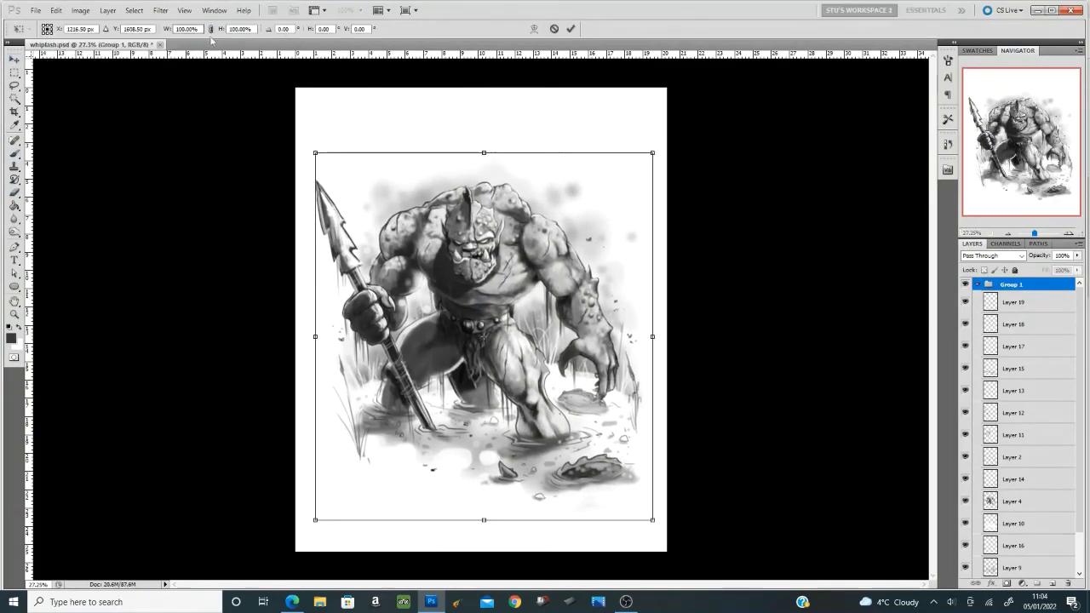
- Cancel the figure group's transform and choose a large soft brush sized to 180 px
key(ctrl+z)
key(b)
key(ctrl+shift+alt+n)
key(F5)
right_click(532, 174)
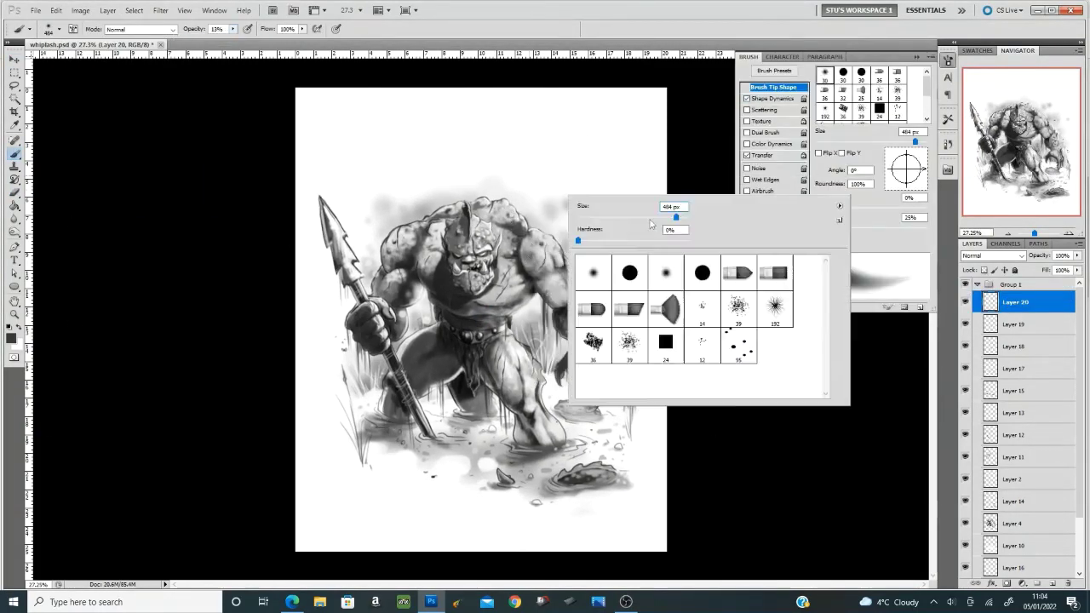
key(Return)
right_click(609, 342)
key(Return)
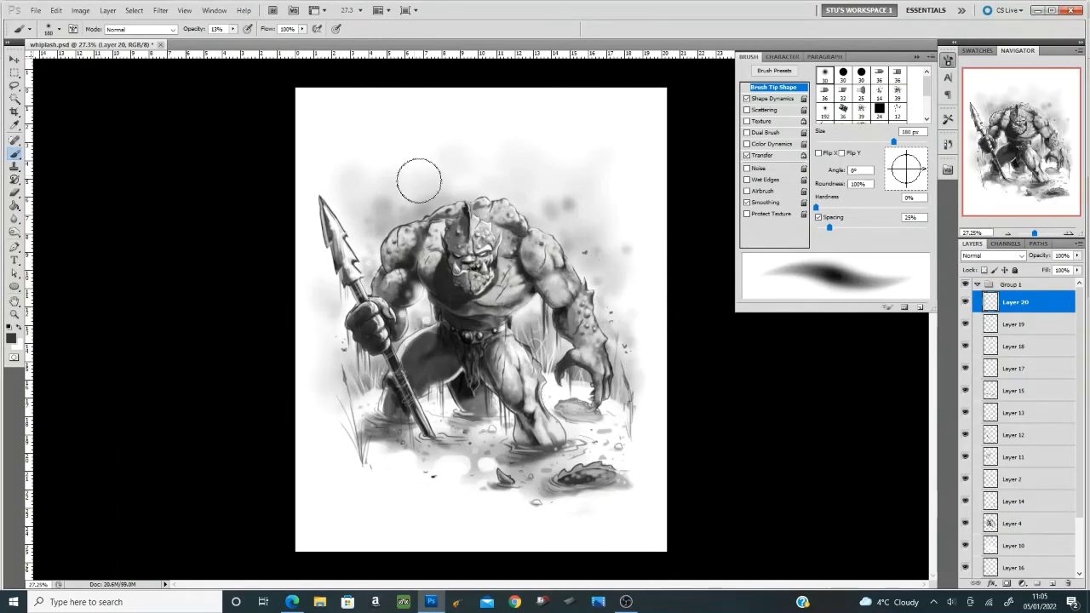
- On another new layer, paint white mist at 58% opacity over the legs and water
key(ctrl+shift+alt+n)
key(x)
right_click(550, 373)
key(Return)
key(5)
key(8)
mouse_move(596, 443)
mouse_down()
mouse_move(375, 413)
mouse_move(494, 408)
mouse_up()
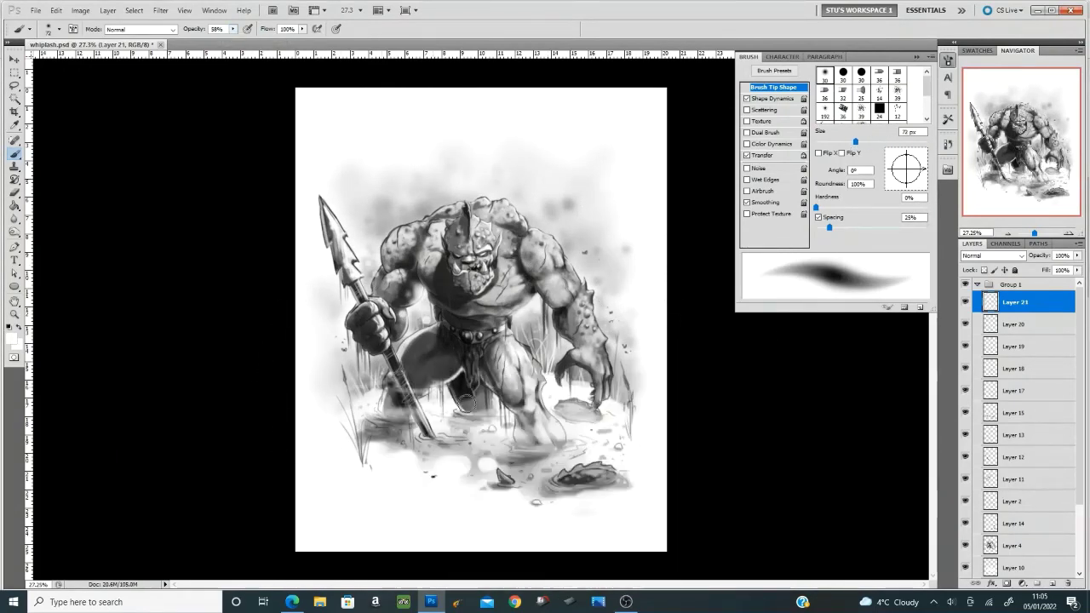
drag(375, 442, 526, 485)
key(x)
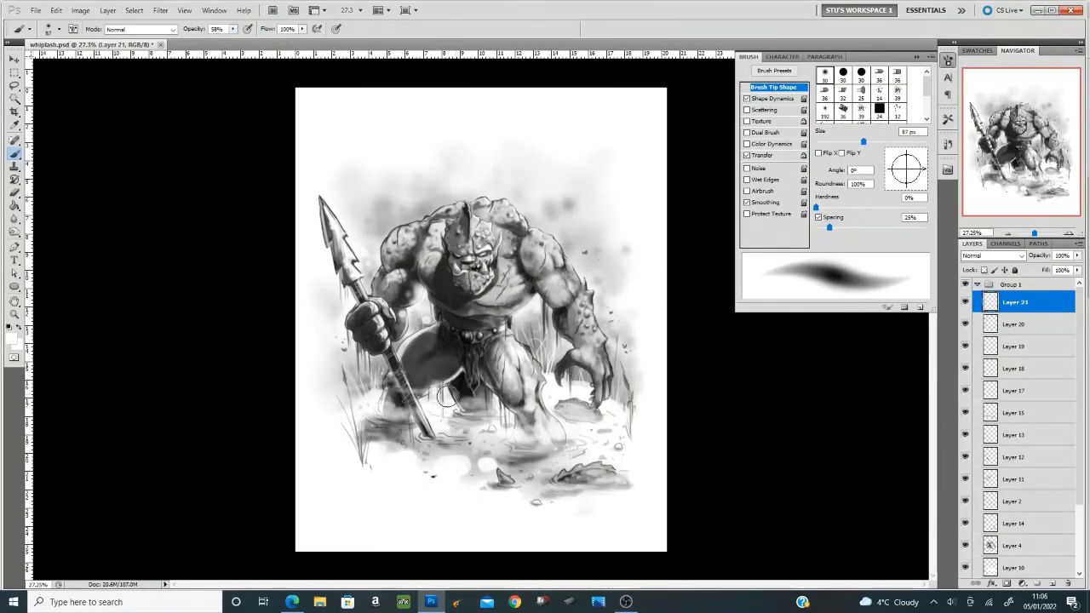